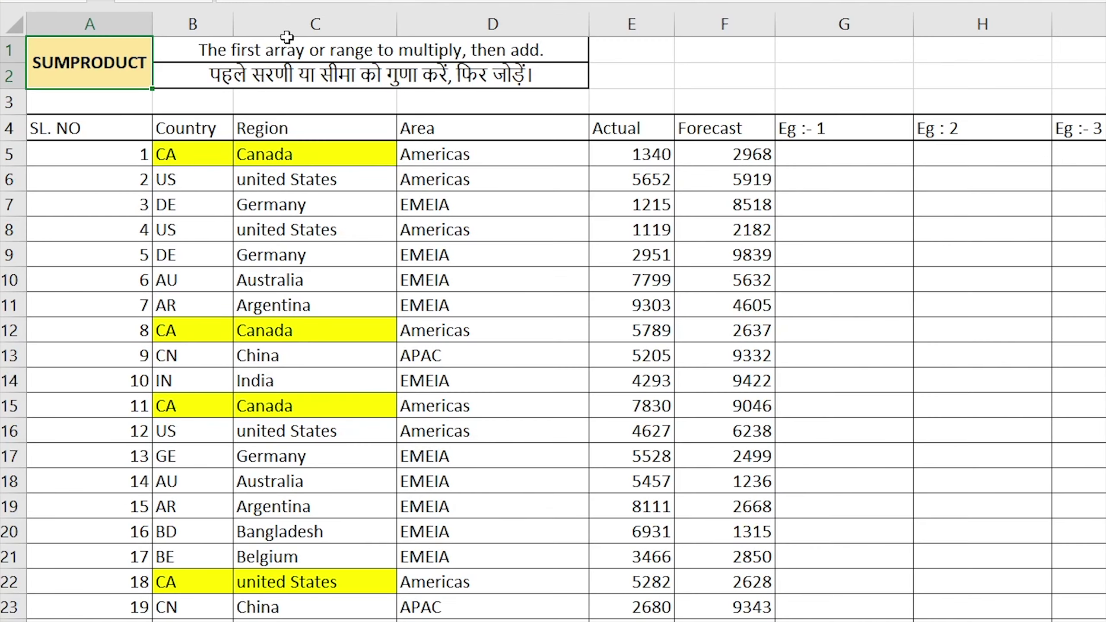
Step: Review the SUMPRODUCT description in B1 and the table's column headers from SL. NO through Forecast
{"action": "left_click", "coordinate": [144, 144]}
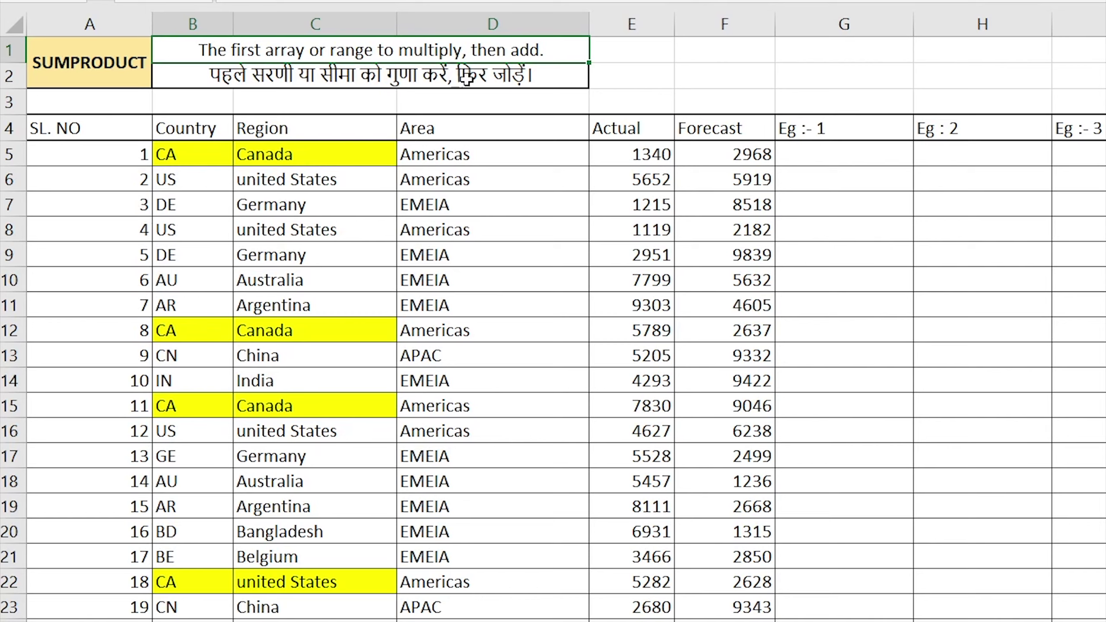
{"action": "double_click", "coordinate": [550, 49]}
{"action": "left_click_drag", "start_coordinate": [550, 49], "coordinate": [472, 51]}
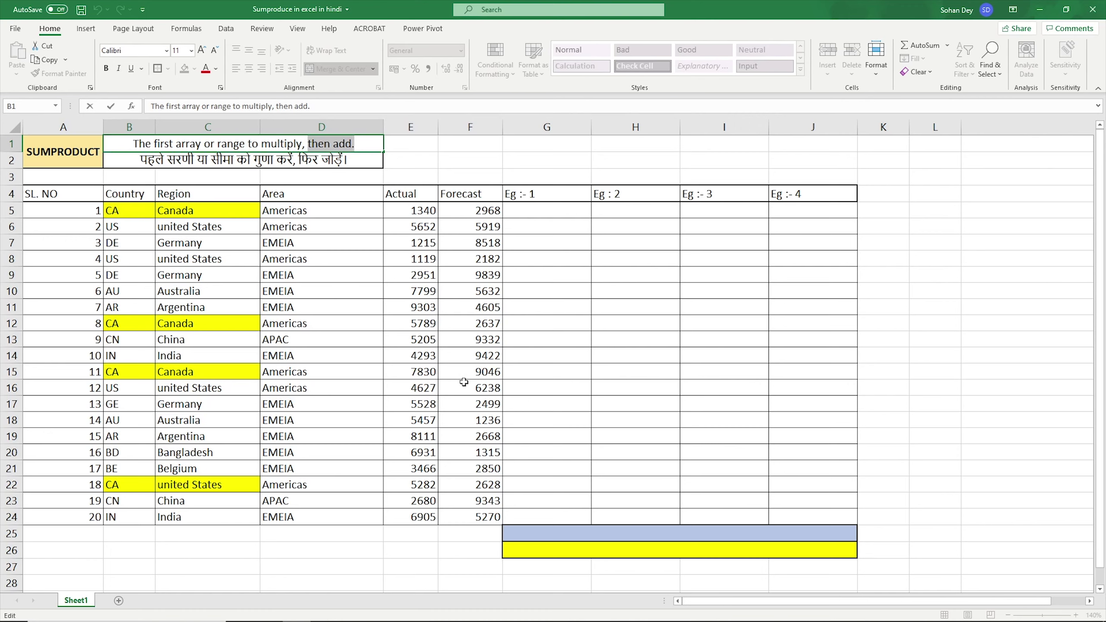
{"action": "left_click", "coordinate": [558, 545]}
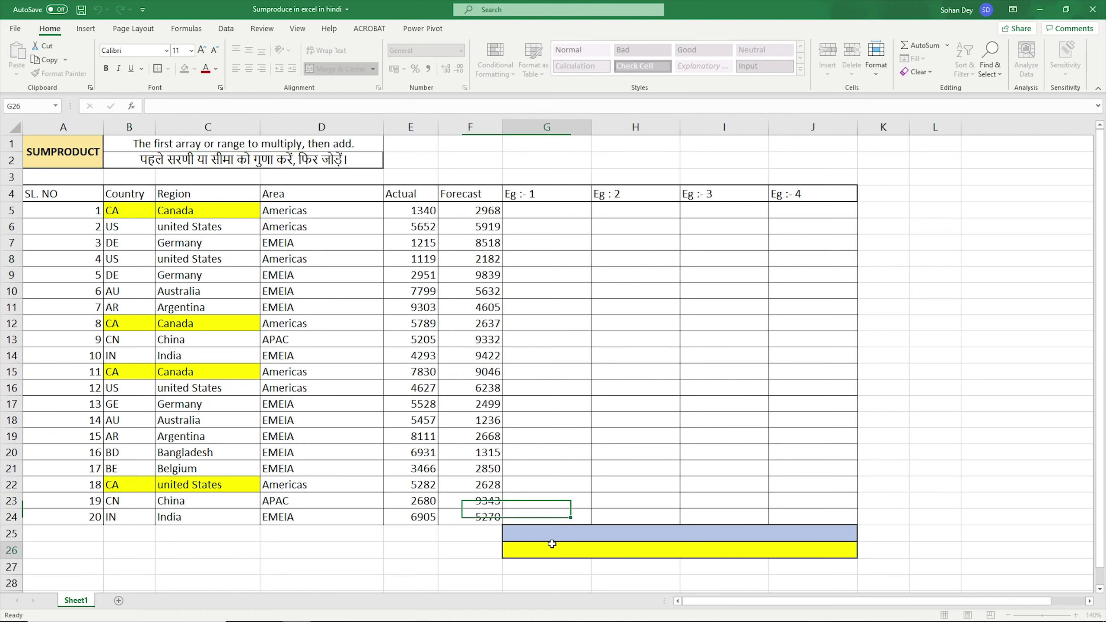
{"action": "left_click", "coordinate": [516, 216]}
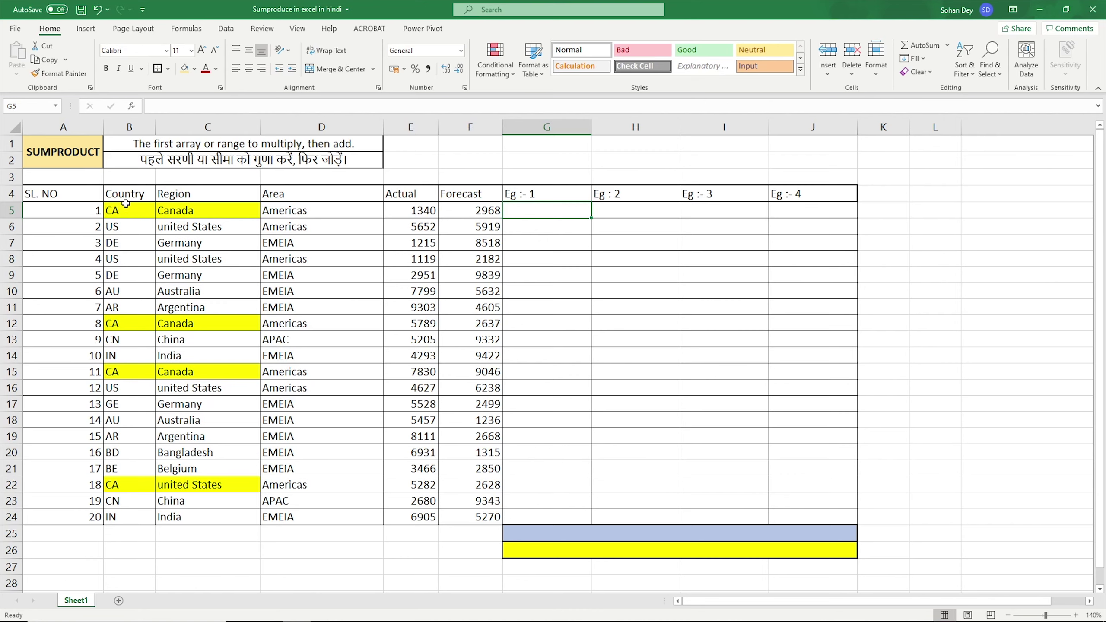
{"action": "left_click", "coordinate": [61, 194]}
{"action": "left_click", "coordinate": [133, 193]}
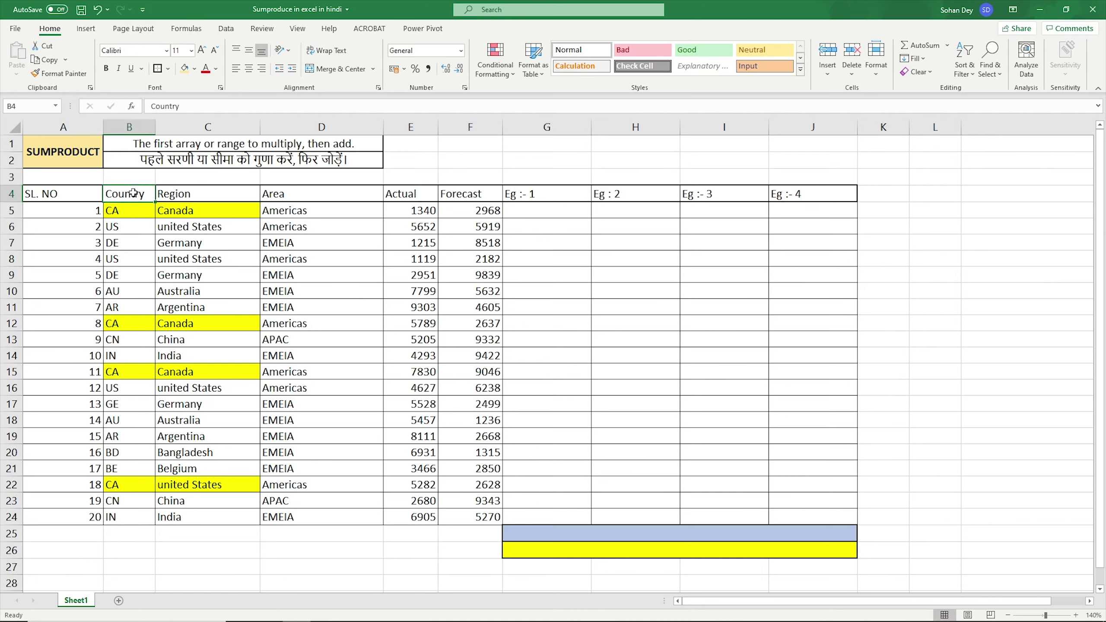
{"action": "left_click", "coordinate": [191, 194]}
{"action": "left_click", "coordinate": [302, 200]}
{"action": "left_click", "coordinate": [404, 194]}
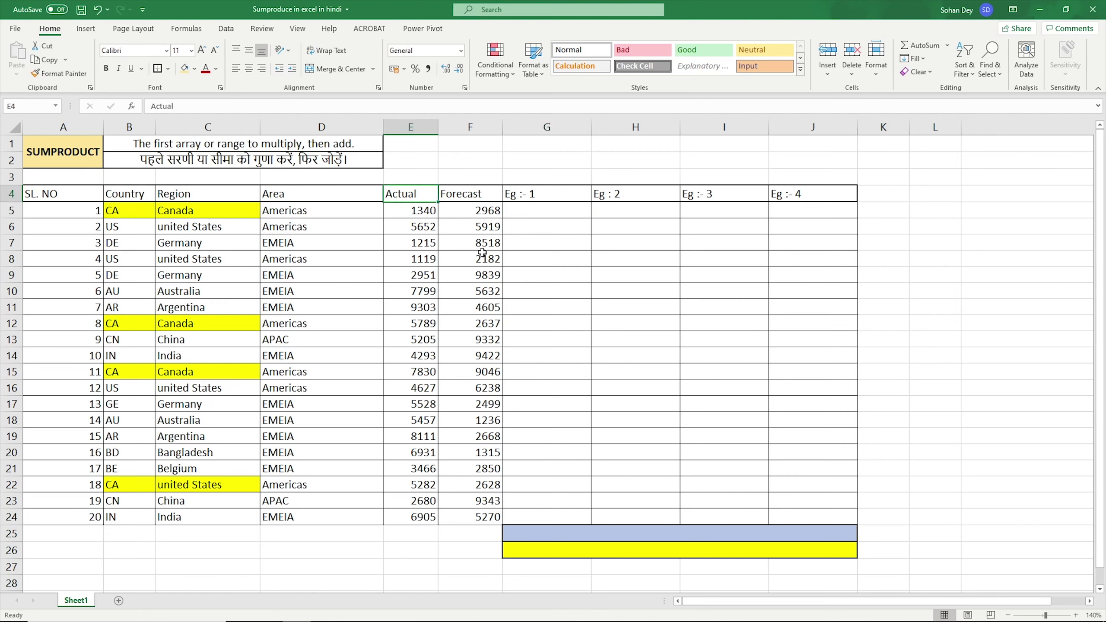
{"action": "left_click", "coordinate": [473, 200]}
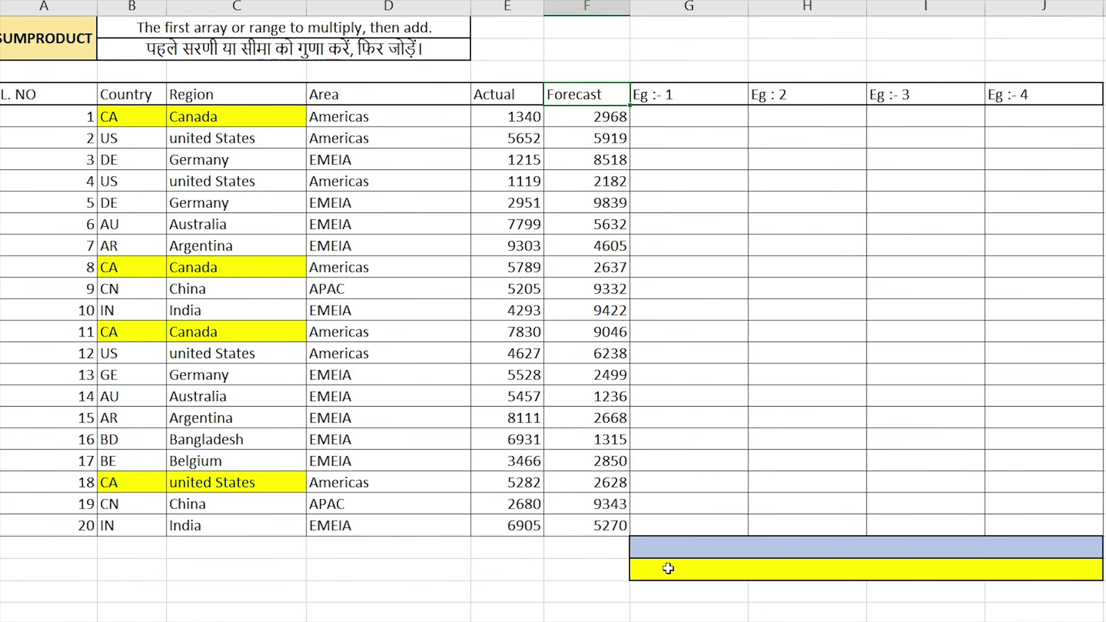
Step: Enter a SUMPRODUCT formula in G26 over the Actual and Forecast data as a single array, E5:F24
{"action": "left_click", "coordinate": [532, 550]}
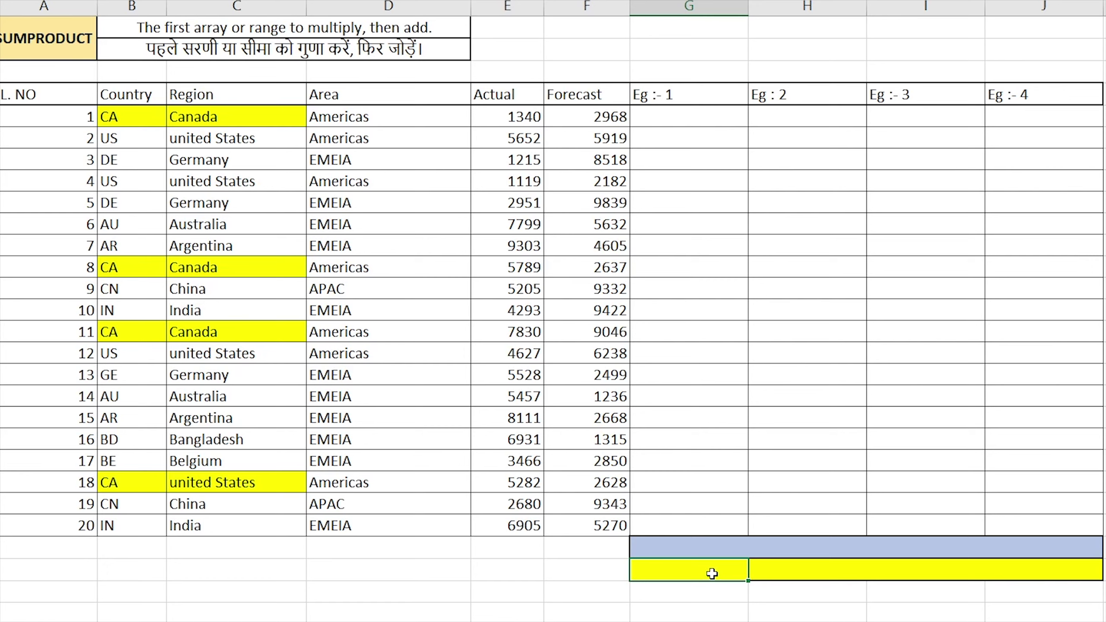
{"action": "type", "text": "=sum"}
{"action": "key", "text": "Down"}
{"action": "key", "text": "Down"}
{"action": "key", "text": "Down"}
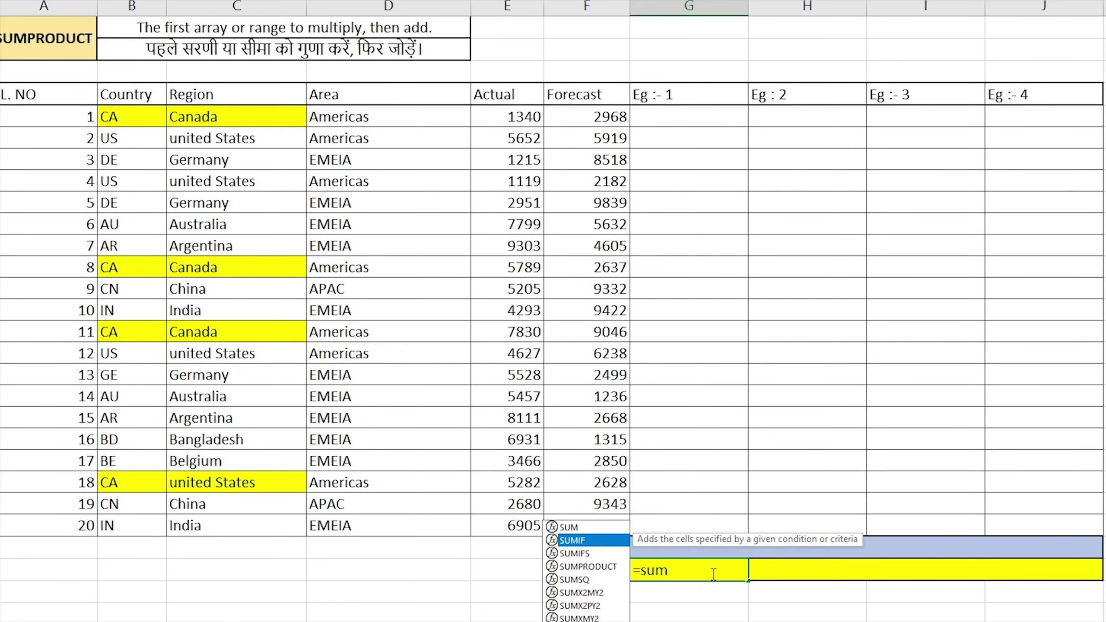
{"action": "key", "text": "Tab"}
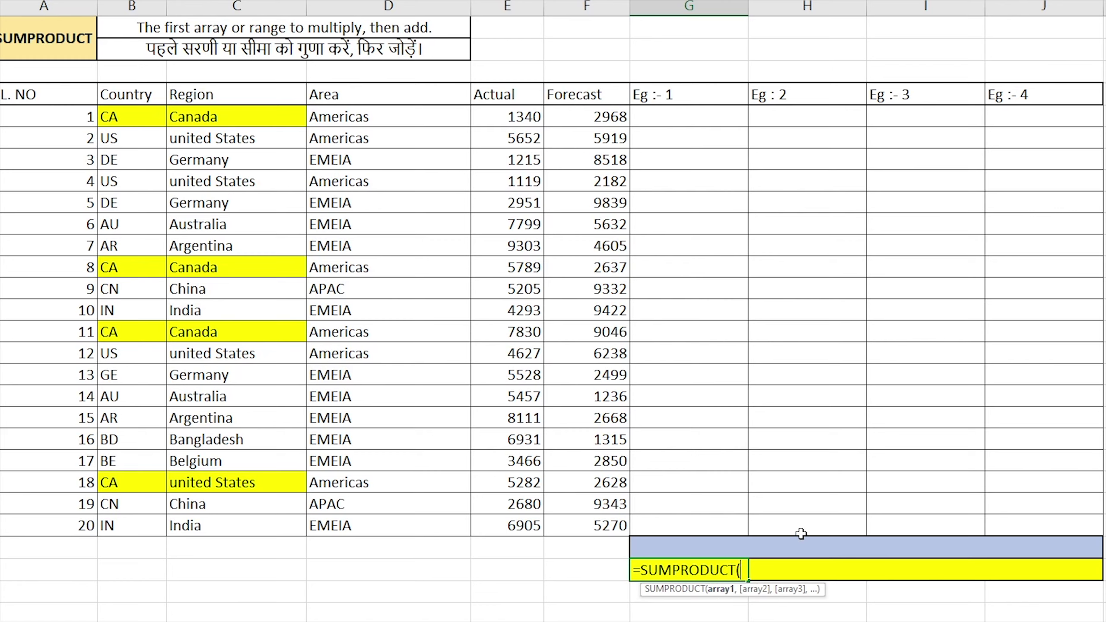
{"action": "left_click_drag", "start_coordinate": [504, 126], "coordinate": [565, 517]}
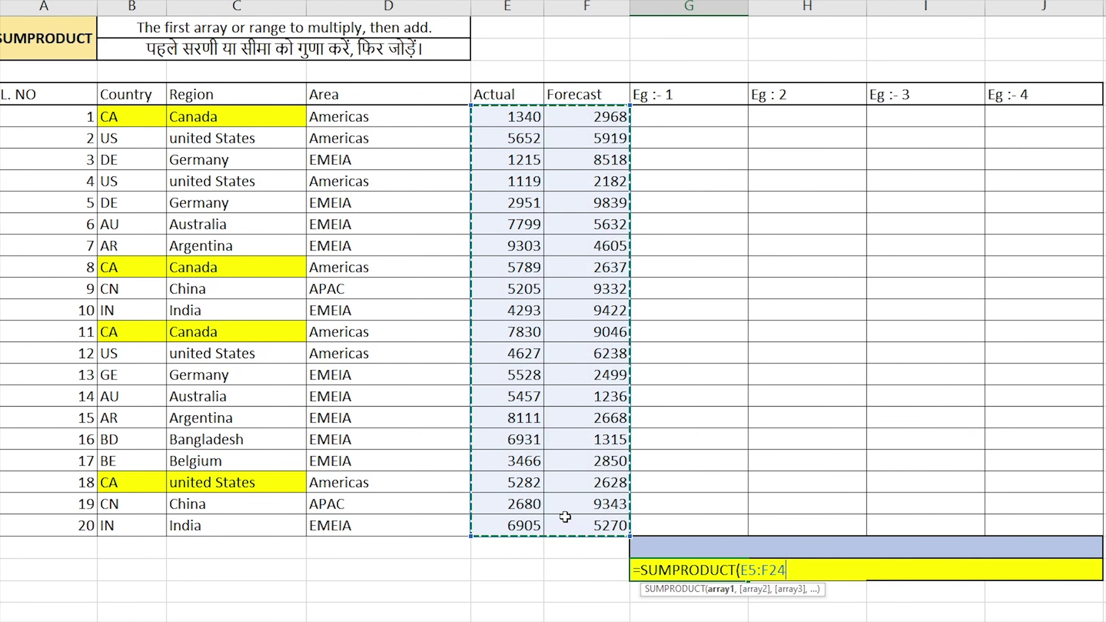
{"action": "key", "text": "Return"}
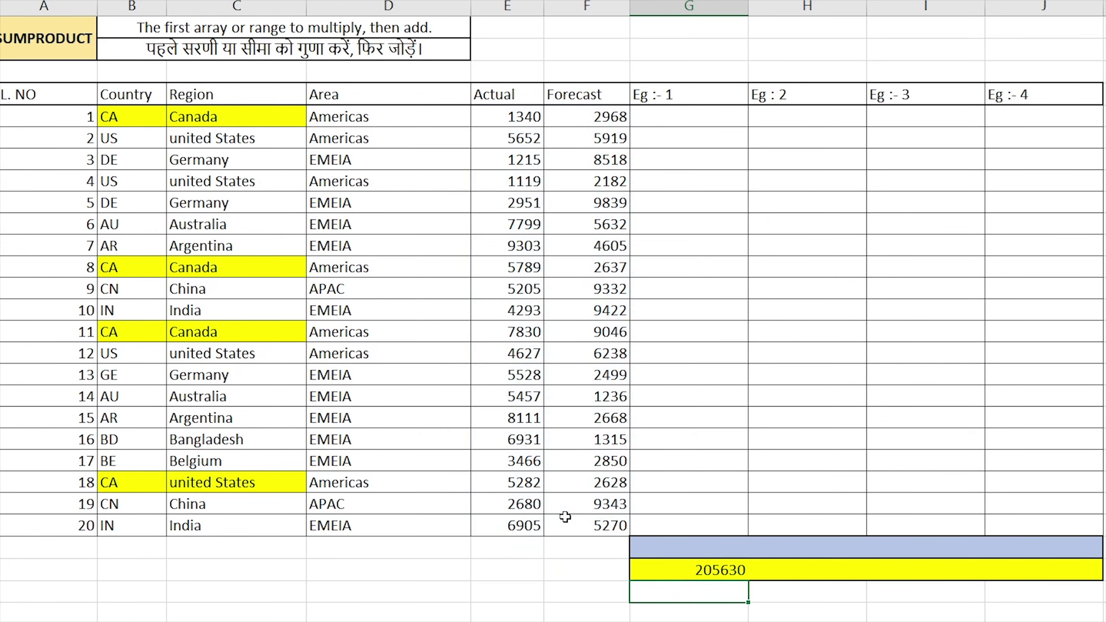
{"action": "key", "text": "Up"}
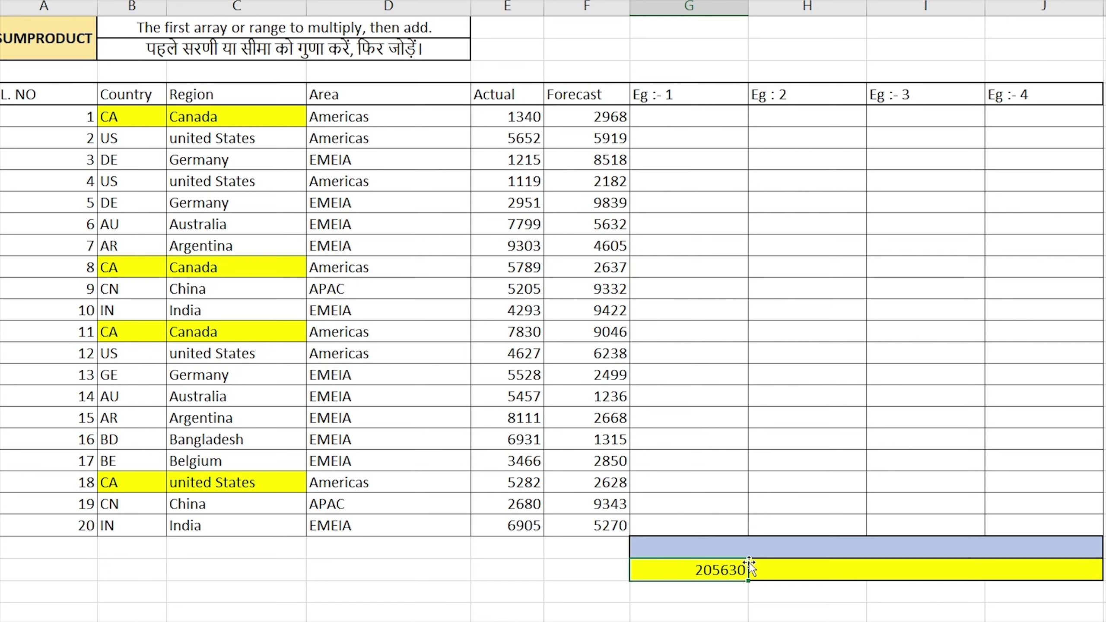
Step: Enter a SUM formula in G5 that adds the first row's Actual and Forecast values, E5:F5
{"action": "left_click", "coordinate": [697, 113]}
{"action": "type", "text": "=SUM("}
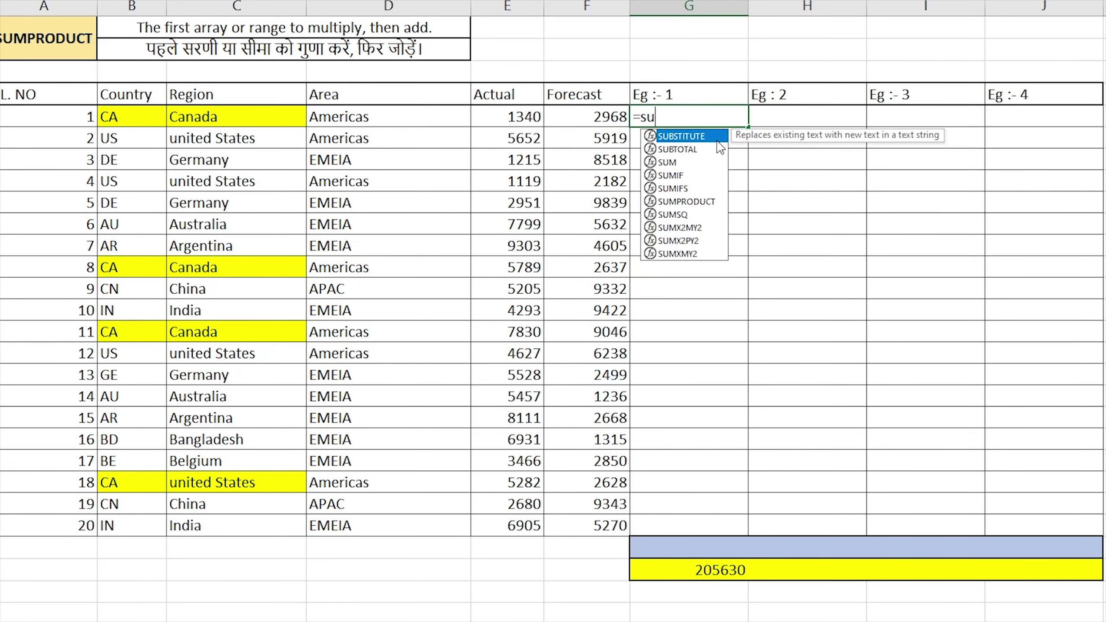
{"action": "key", "text": "Left"}
{"action": "key", "text": "shift+Left"}
{"action": "key", "text": "Return"}
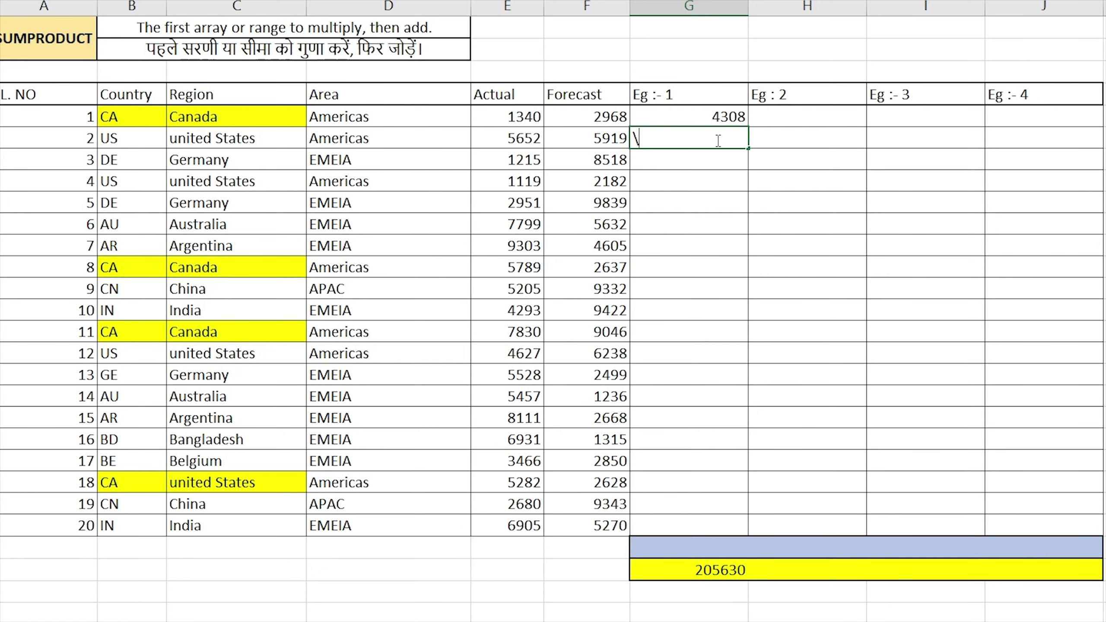
Step: Fill the row sum formula from G5 down through G24, overwriting the stray backslash in G6
{"action": "type", "text": "\\"}
{"action": "key", "text": "shift+Down"}
{"action": "key", "text": "shift+Down"}
{"action": "key", "text": "shift+Down"}
{"action": "key", "text": "shift+Down"}
{"action": "key", "text": "shift+Down"}
{"action": "key", "text": "shift+Down"}
{"action": "key", "text": "shift+Down"}
{"action": "key", "text": "shift+Down"}
{"action": "key", "text": "shift+Down"}
{"action": "key", "text": "shift+Down"}
{"action": "key", "text": "shift+Down"}
{"action": "key", "text": "shift+Down"}
{"action": "key", "text": "shift+Down"}
{"action": "key", "text": "shift+Down"}
{"action": "key", "text": "shift+Down"}
{"action": "key", "text": "shift+Down"}
{"action": "key", "text": "shift+Down"}
{"action": "key", "text": "shift+Down"}
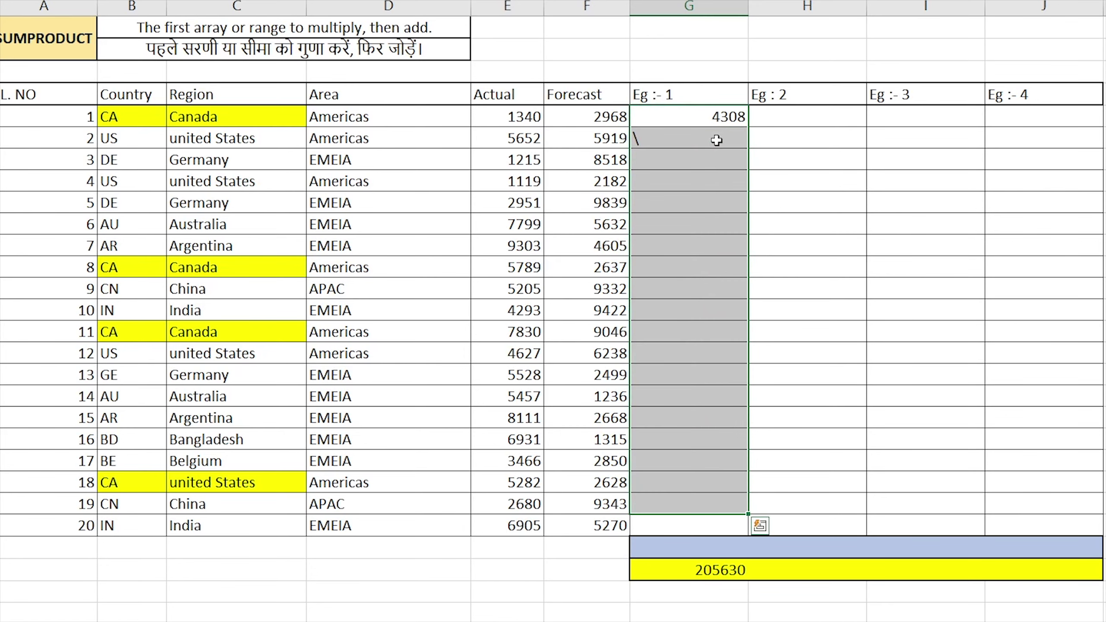
{"action": "key", "text": "ctrl+d"}
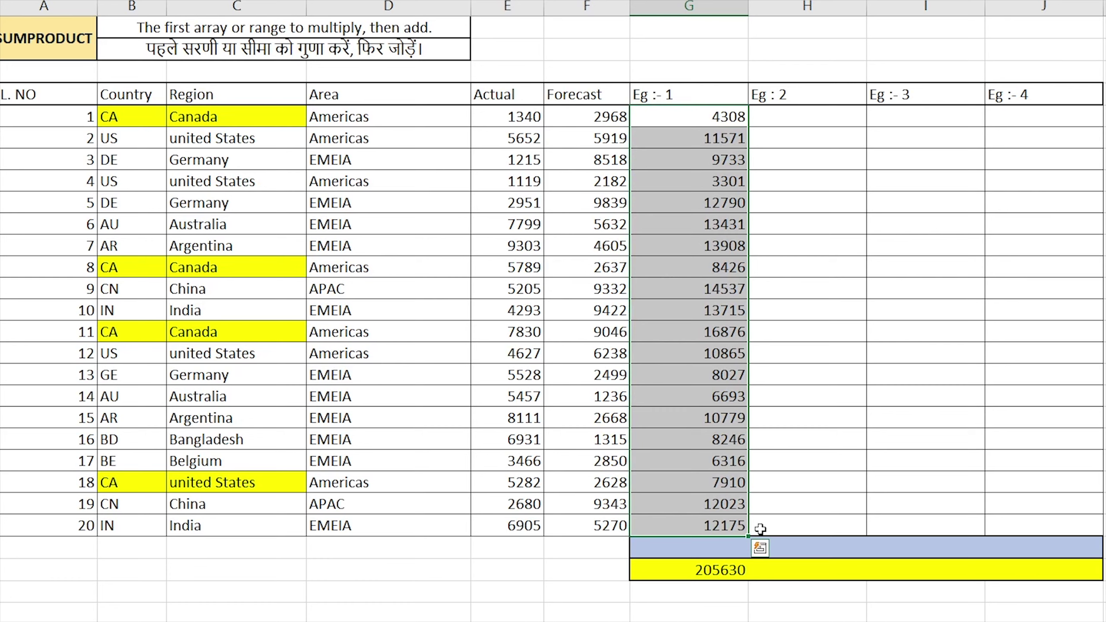
Step: Total the row sums G5:G24 with SUM in G25 and compare it with the SUMPRODUCT result in G26
{"action": "left_click", "coordinate": [726, 550]}
{"action": "type", "text": "=SUM("}
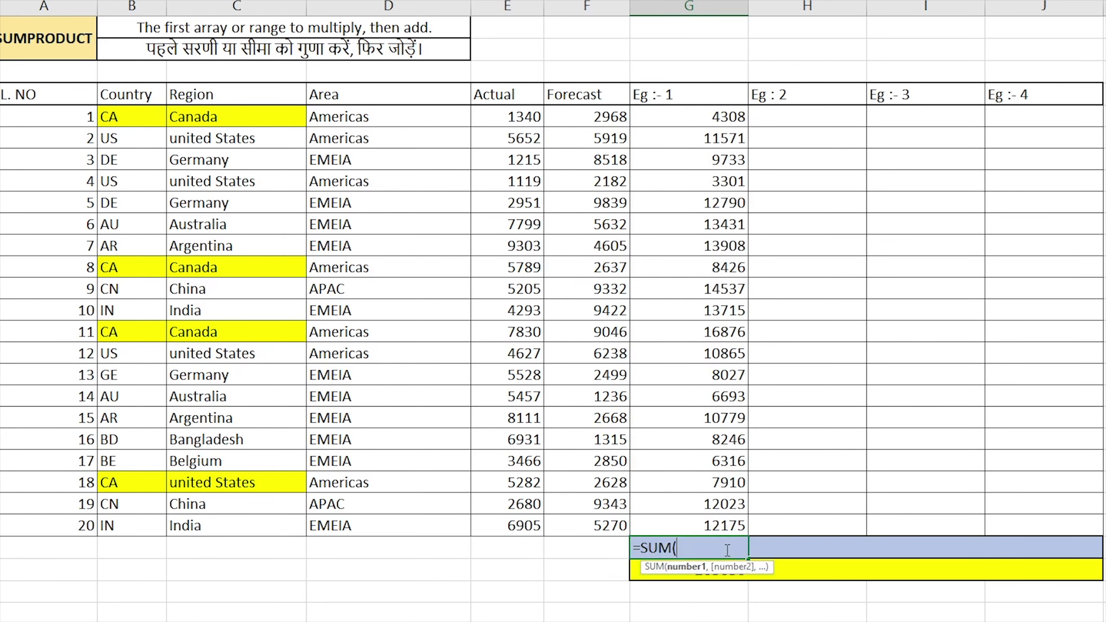
{"action": "key", "text": "Up"}
{"action": "key", "text": "ctrl+shift+Up"}
{"action": "key", "text": "Return"}
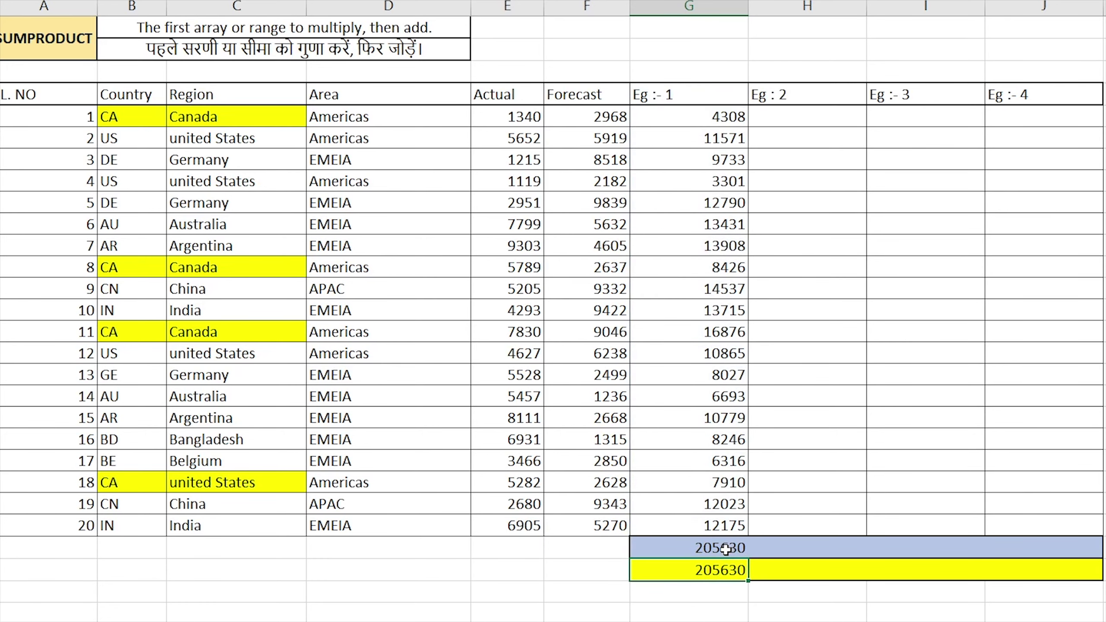
{"action": "key", "text": "Up"}
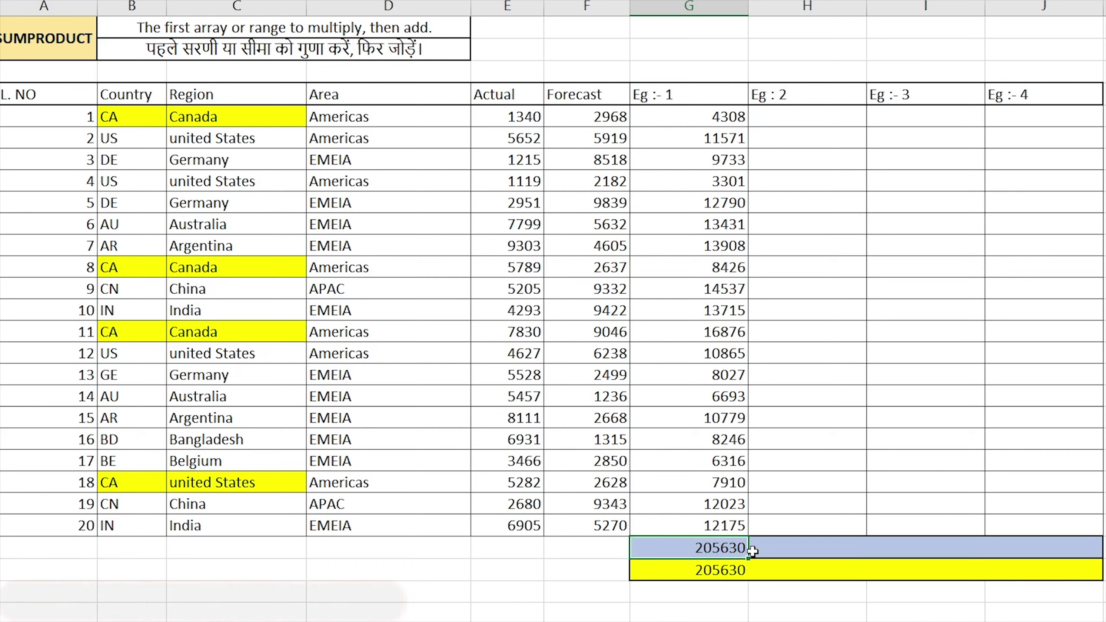
{"action": "key", "text": "Down"}
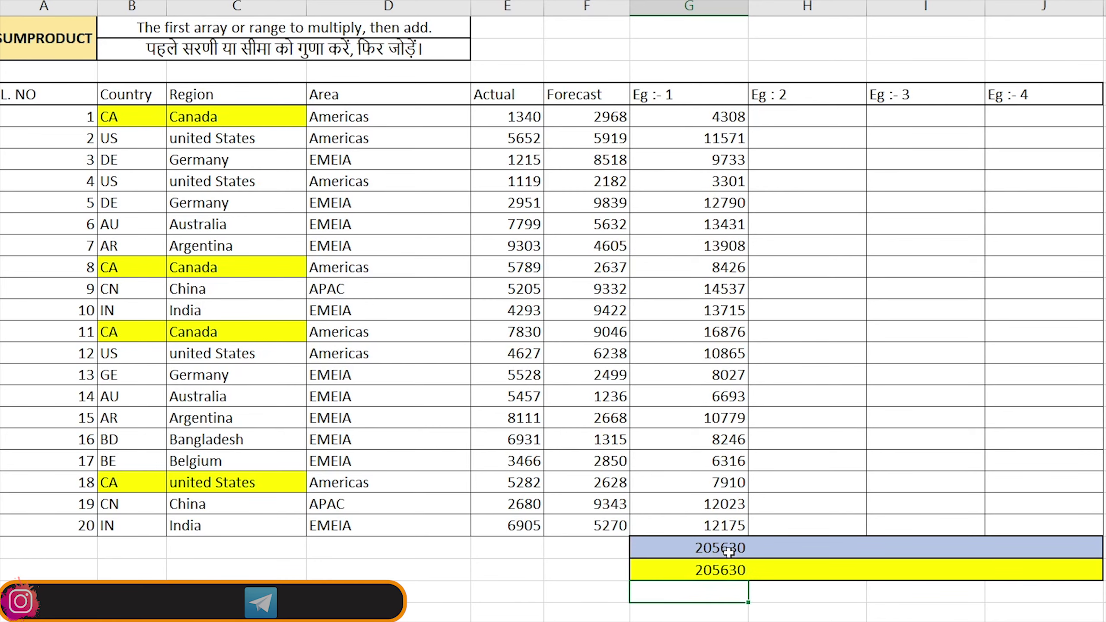
{"action": "left_click", "coordinate": [729, 550]}
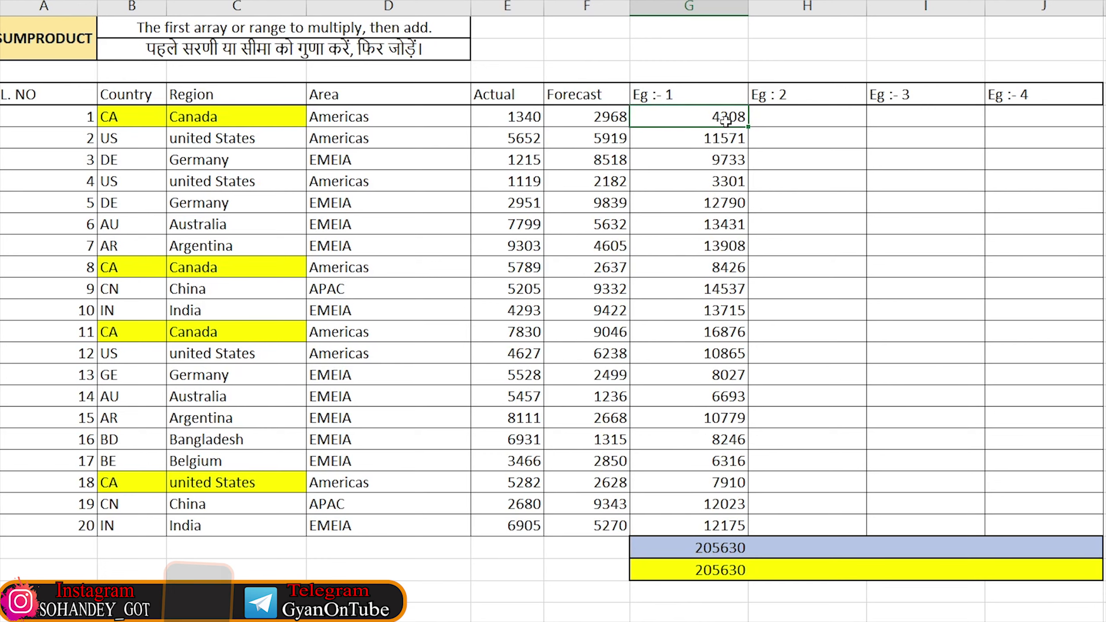
{"action": "left_click", "coordinate": [510, 117]}
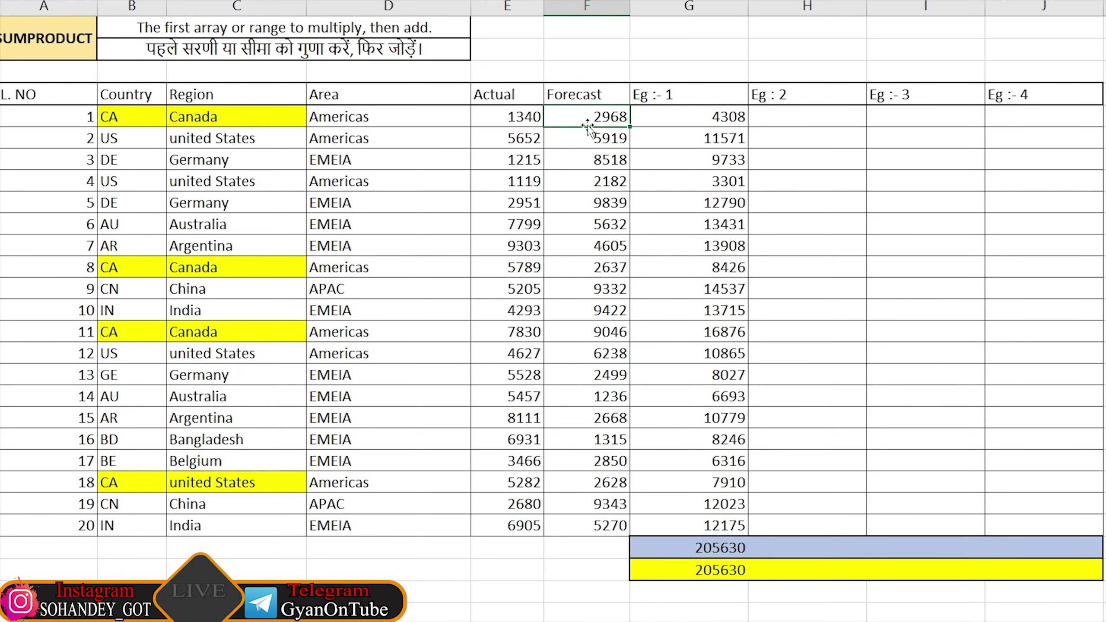
{"action": "left_click_drag", "start_coordinate": [696, 116], "coordinate": [714, 526]}
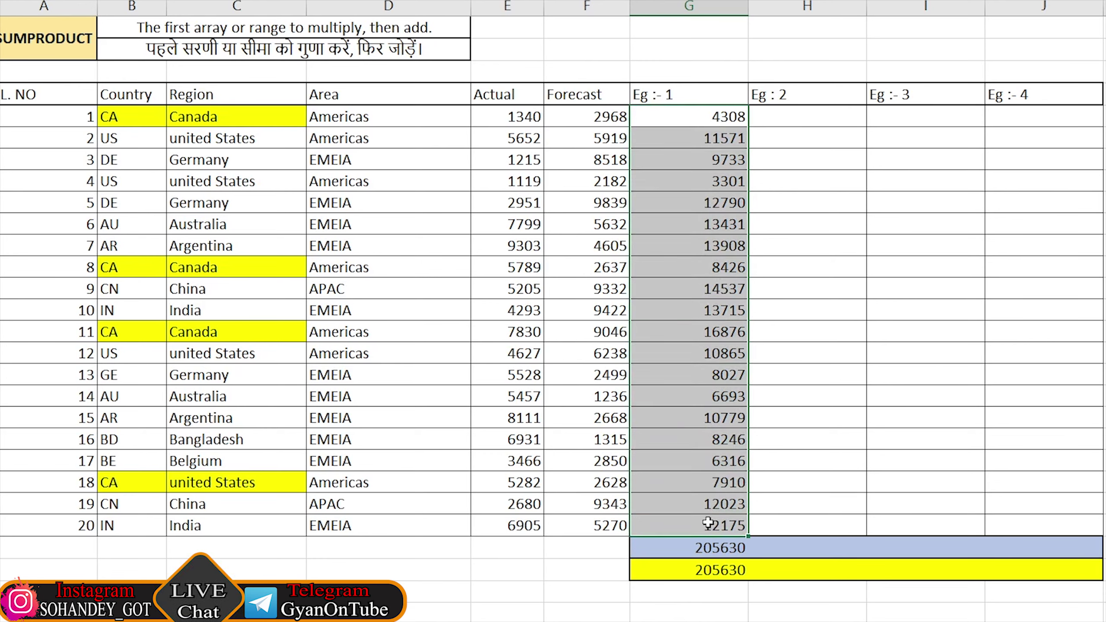
{"action": "left_click", "coordinate": [716, 569]}
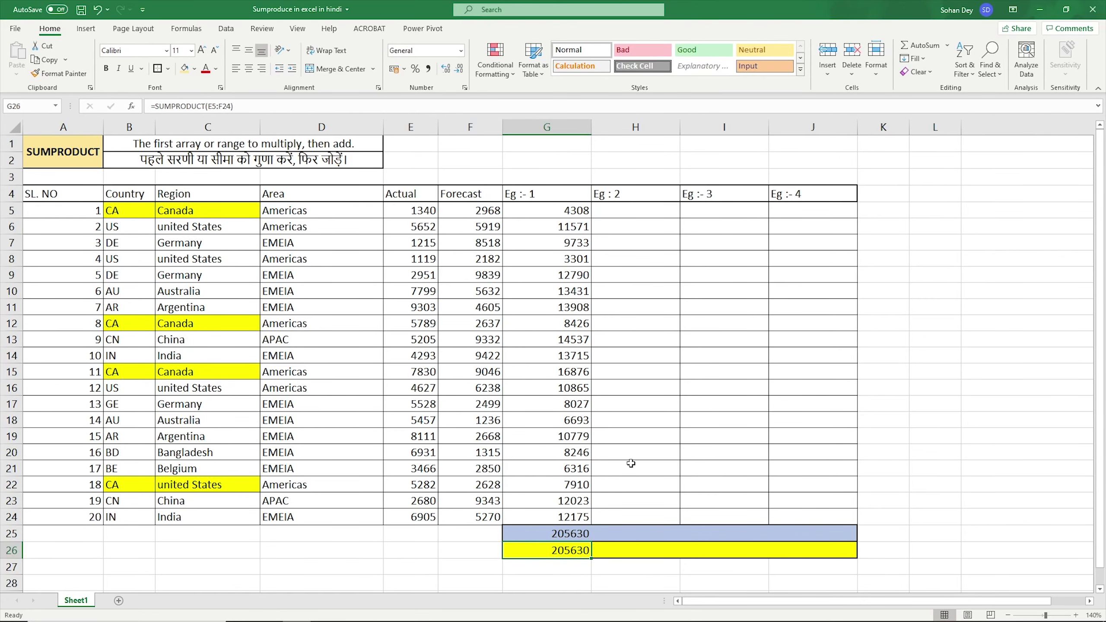
Step: Enter =SUMPRODUCT(E5:E24,F5:F24) in H26 to multiply Actual by Forecast and add the products
{"action": "left_click", "coordinate": [631, 553]}
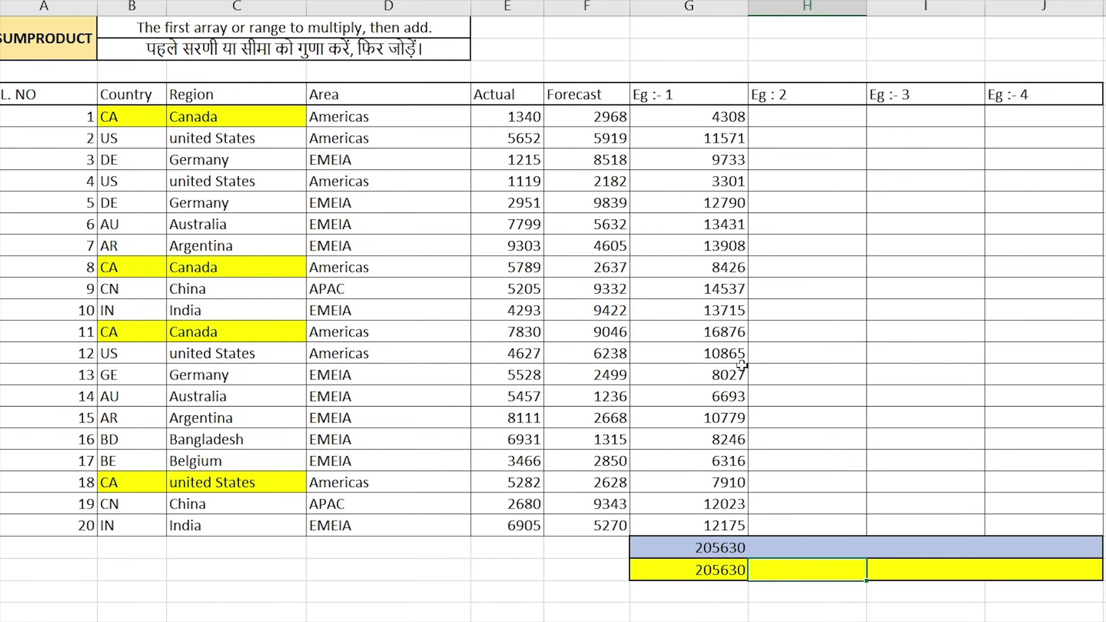
{"action": "type", "text": "=sum"}
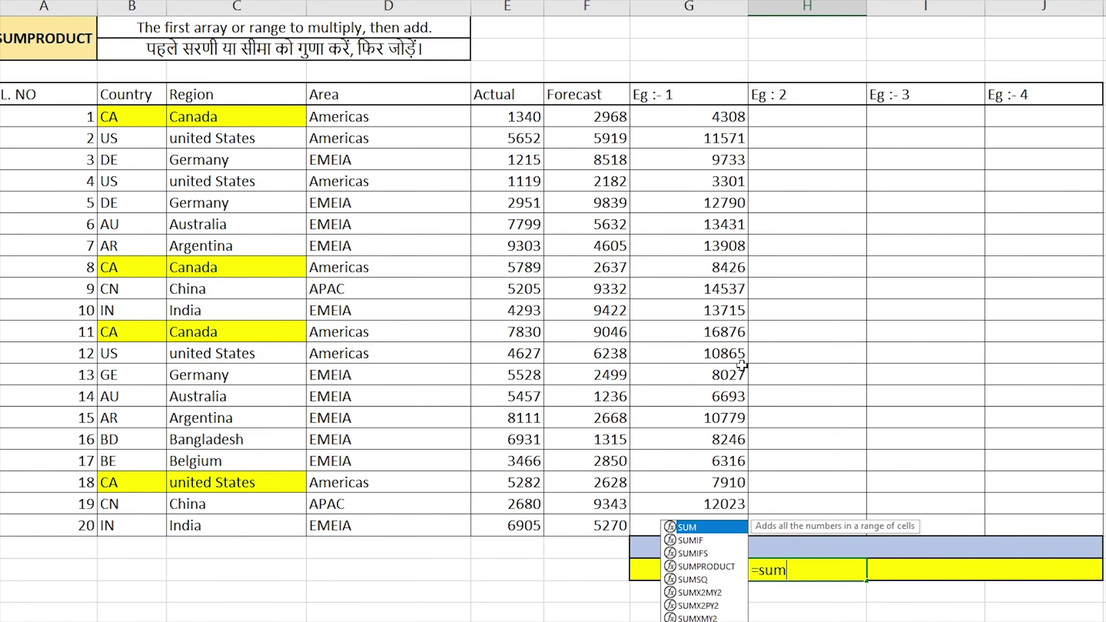
{"action": "key", "text": "Down"}
{"action": "key", "text": "Down"}
{"action": "key", "text": "Down"}
{"action": "key", "text": "Tab"}
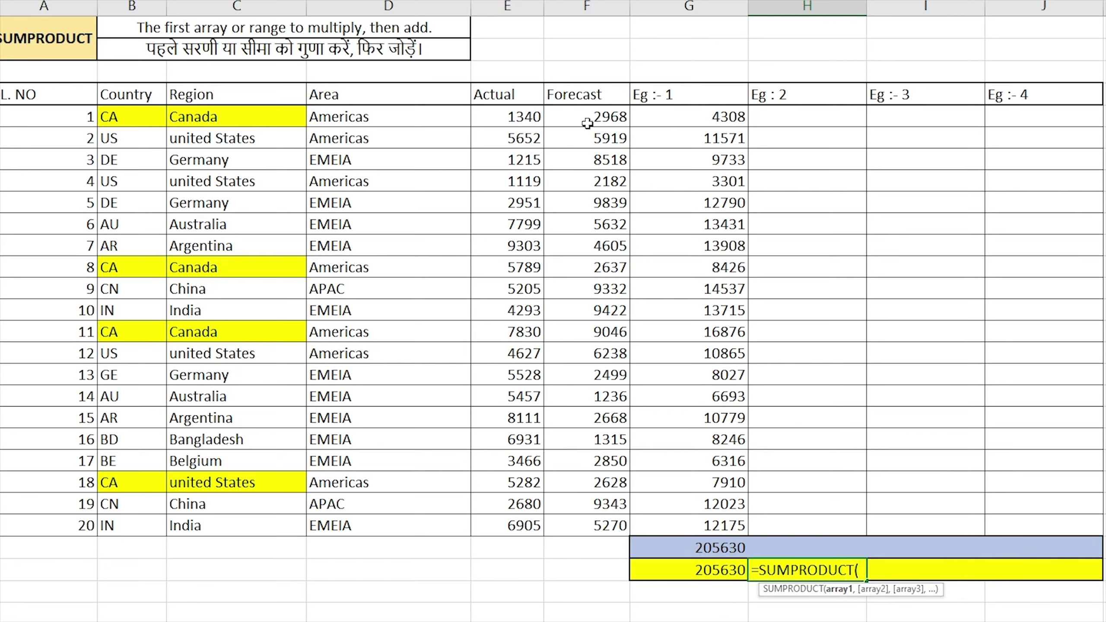
{"action": "left_click", "coordinate": [520, 116]}
{"action": "left_click_drag", "start_coordinate": [520, 116], "coordinate": [525, 529]}
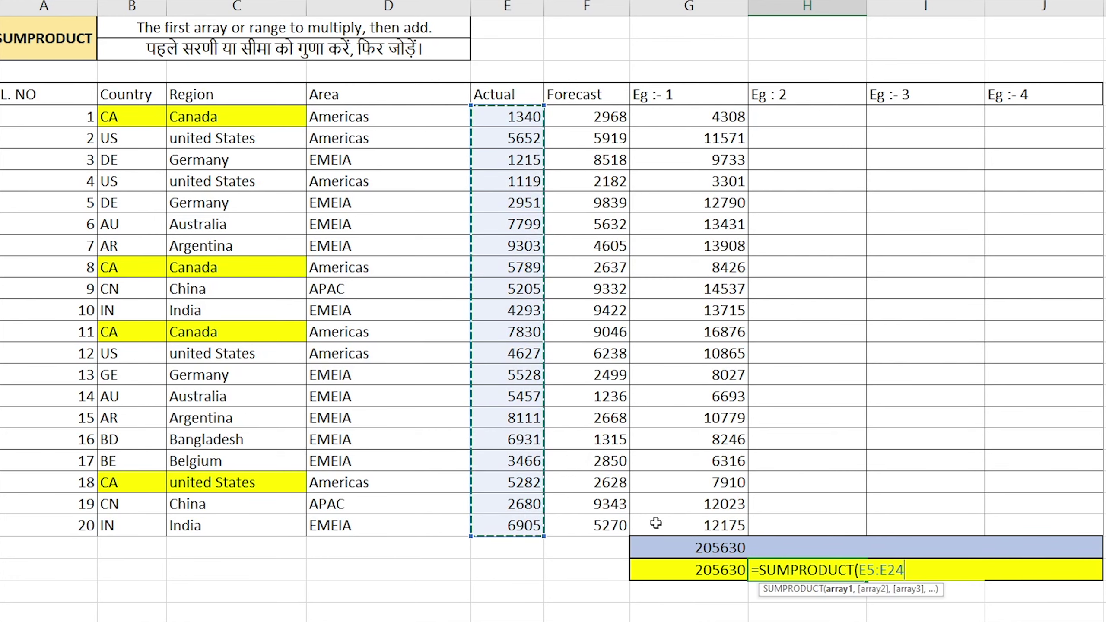
{"action": "type", "text": ","}
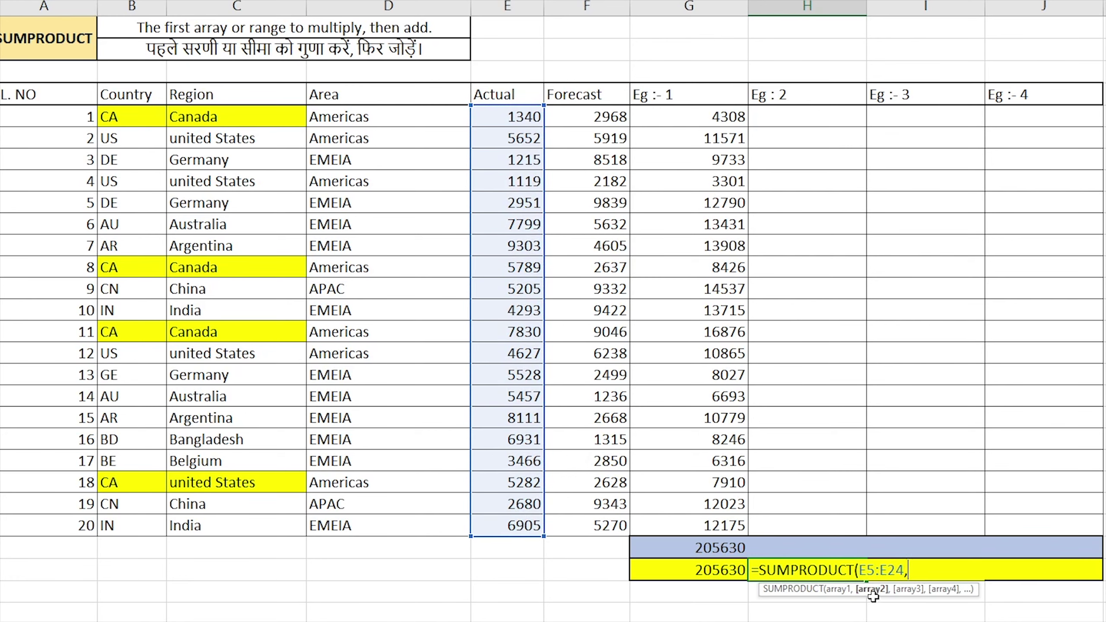
{"action": "left_click_drag", "start_coordinate": [584, 117], "coordinate": [585, 517]}
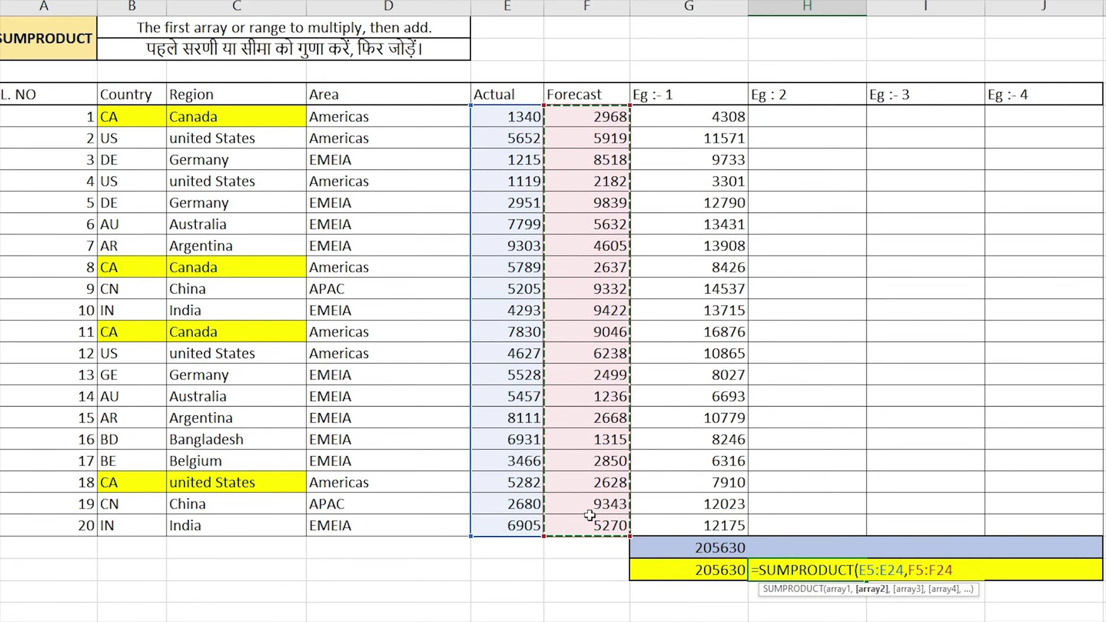
{"action": "type", "text": ")"}
{"action": "key", "text": "ctrl+Return"}
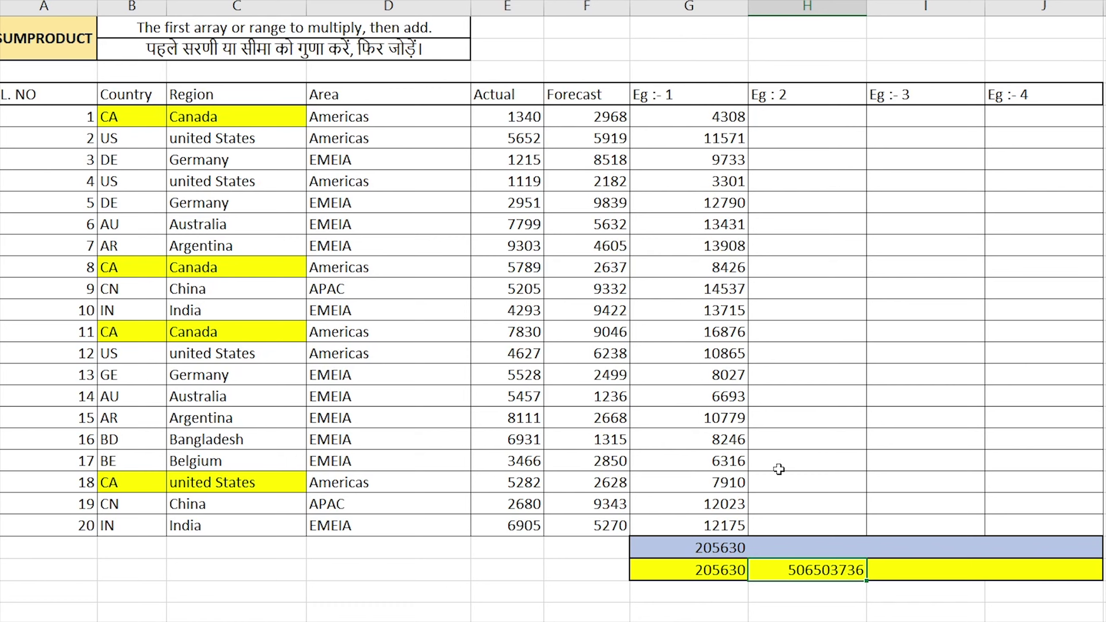
Step: Make the words "then add." bold in the English description in B1
{"action": "left_click", "coordinate": [144, 31]}
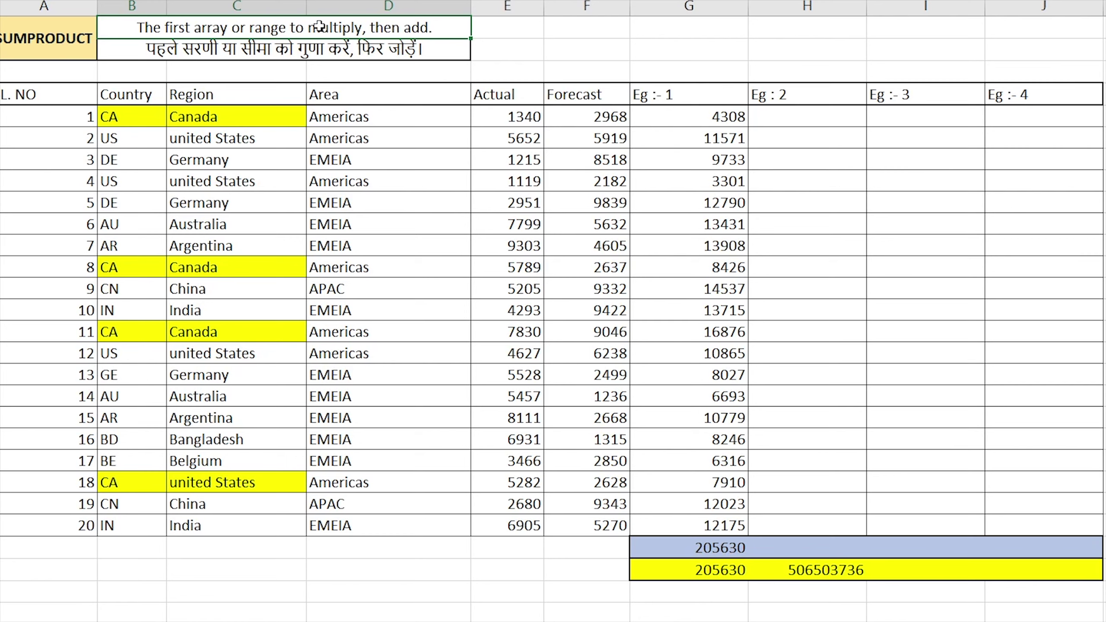
{"action": "double_click", "coordinate": [432, 27]}
{"action": "left_click_drag", "start_coordinate": [432, 28], "coordinate": [375, 24]}
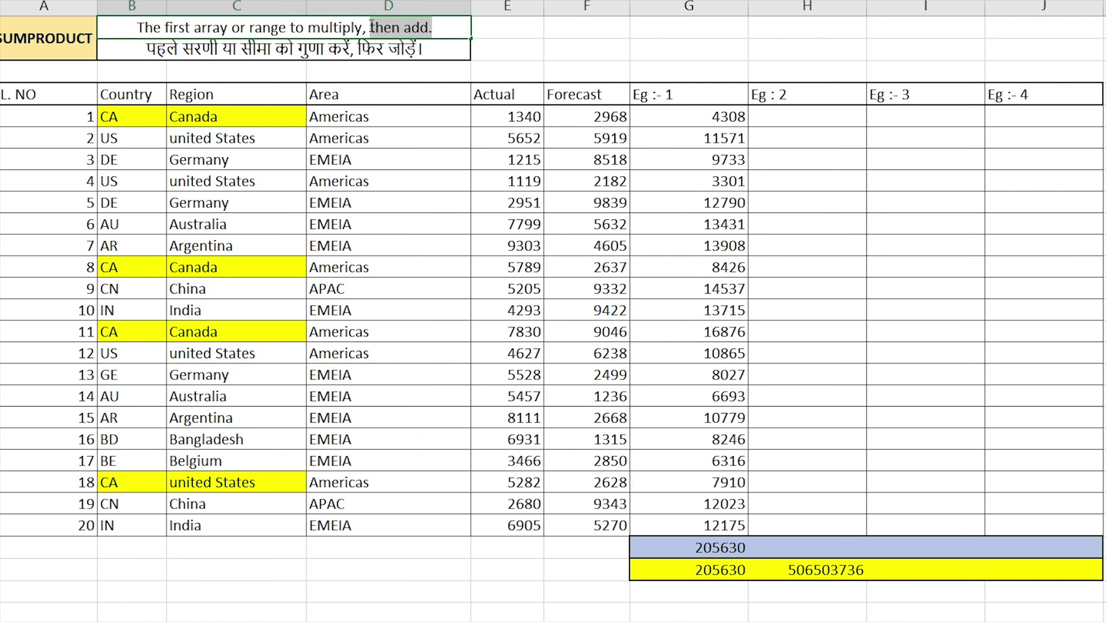
{"action": "key", "text": "ctrl+b"}
{"action": "left_click", "coordinate": [380, 29]}
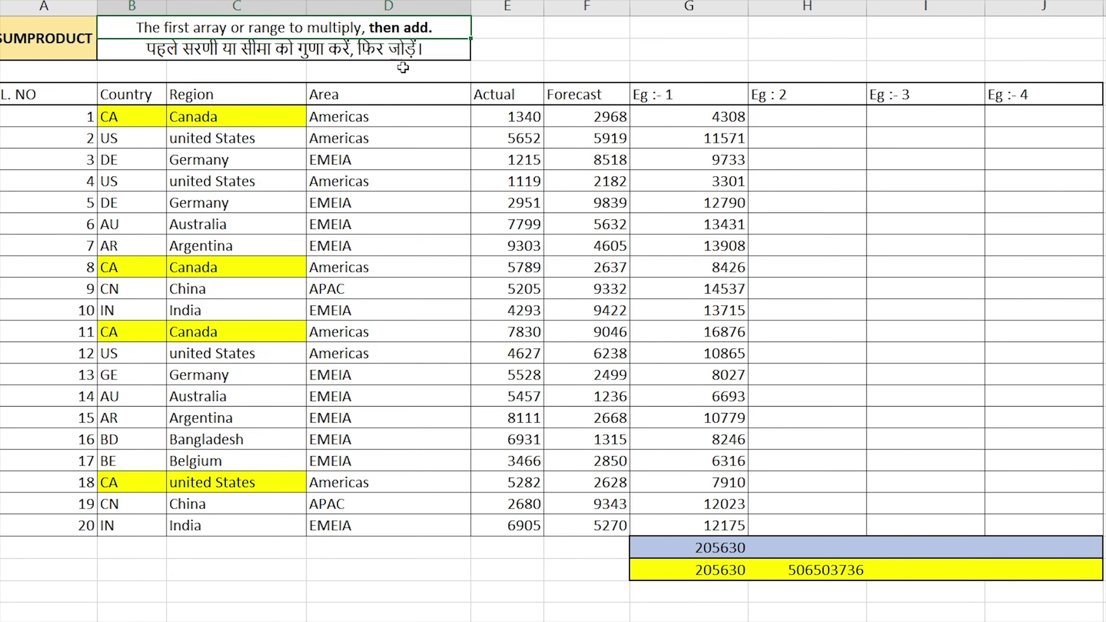
Step: Enter =SUM(E5*F5) in H5 to multiply the first row's Actual by its Forecast
{"action": "left_click", "coordinate": [790, 123]}
{"action": "type", "text": "="}
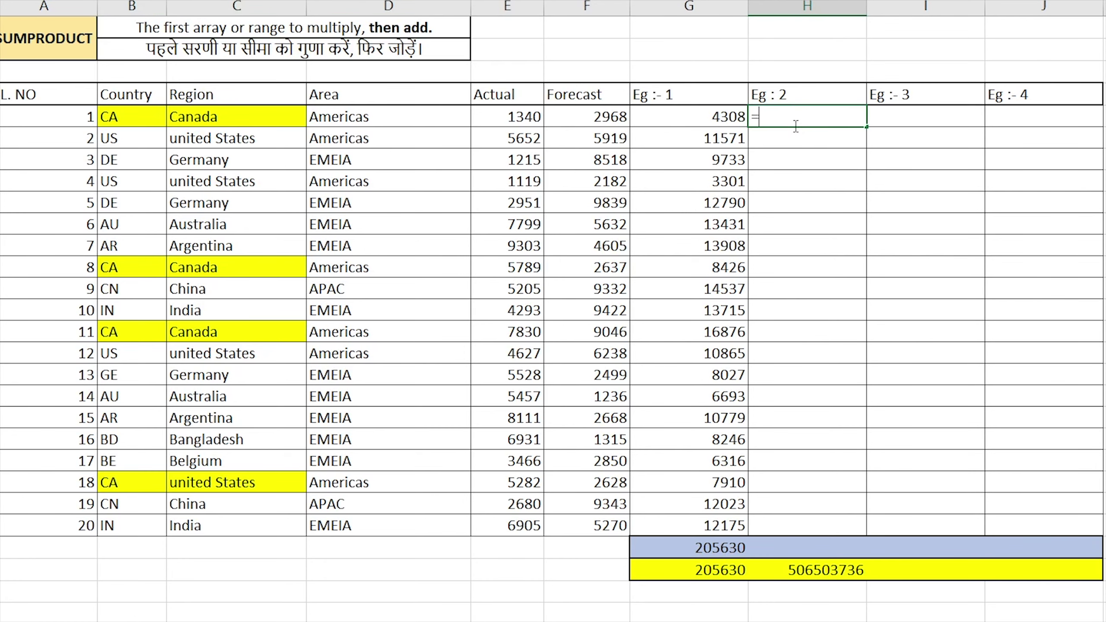
{"action": "type", "text": "SUM("}
{"action": "key", "text": "Left"}
{"action": "key", "text": "Left"}
{"action": "key", "text": "Left"}
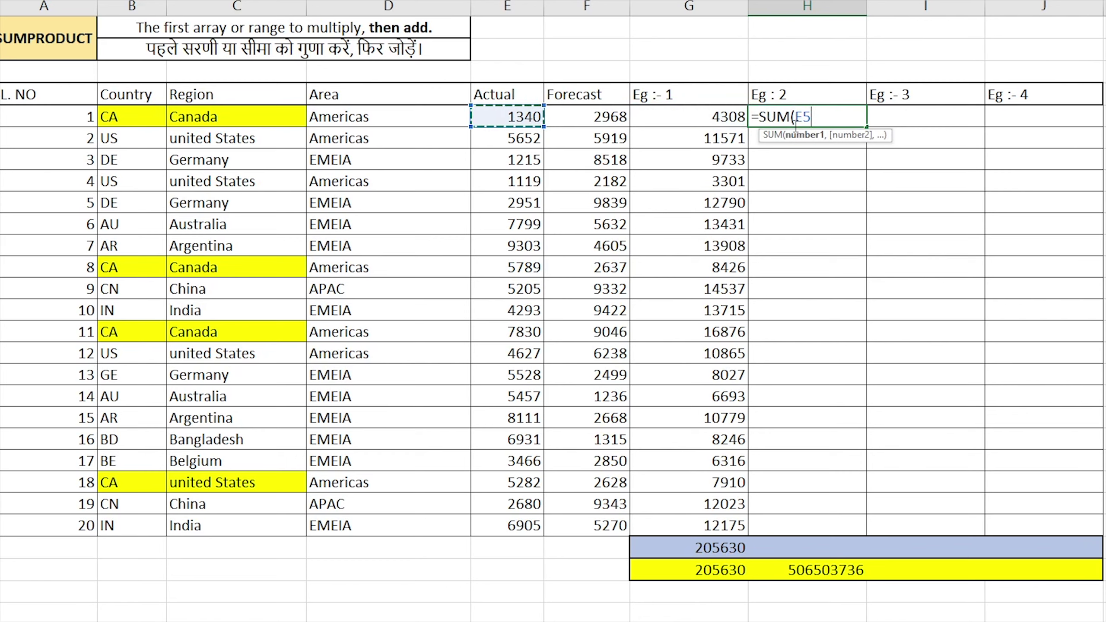
{"action": "type", "text": "*"}
{"action": "key", "text": "Left"}
{"action": "key", "text": "Left"}
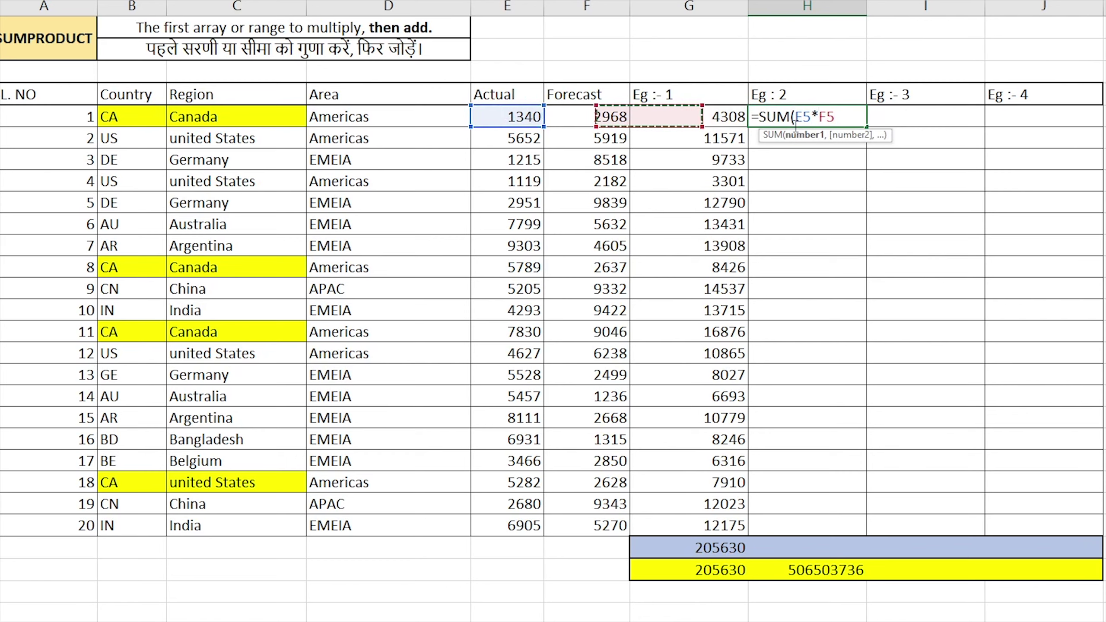
{"action": "key", "text": "Return"}
Step: Fill the row product formula from H5 down through H24
{"action": "key", "text": "Up"}
{"action": "key", "text": "ctrl+shift+Down"}
{"action": "key", "text": "shift+Up"}
{"action": "key", "text": "shift+Up"}
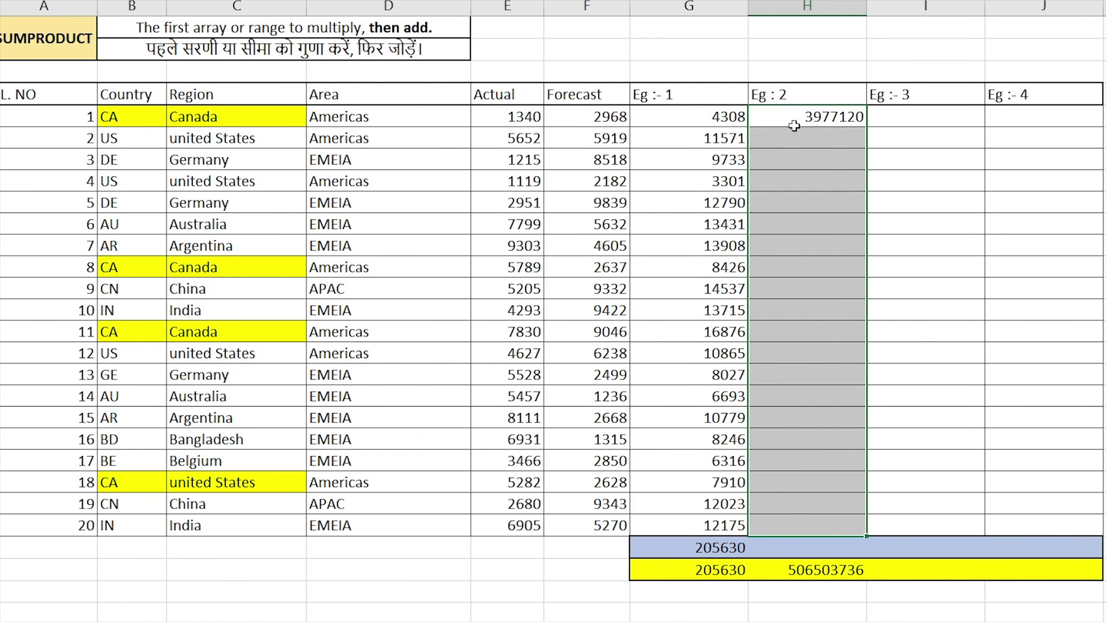
{"action": "key", "text": "ctrl+d"}
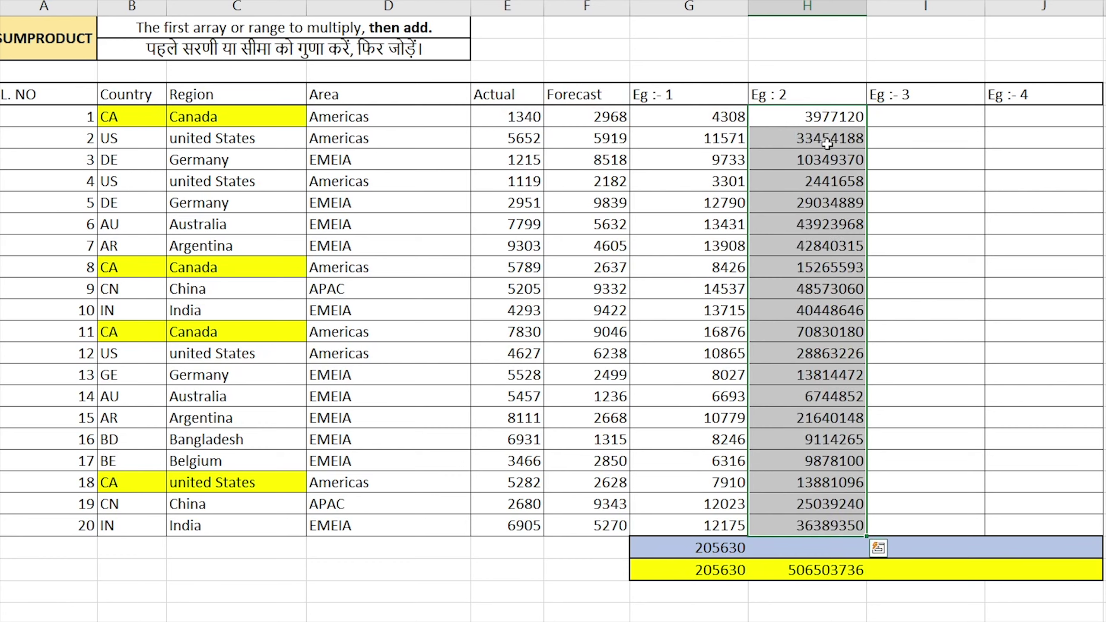
Step: Total the row products in H25 with SUM over H4:H24
{"action": "left_click", "coordinate": [831, 547]}
{"action": "type", "text": "=SUM("}
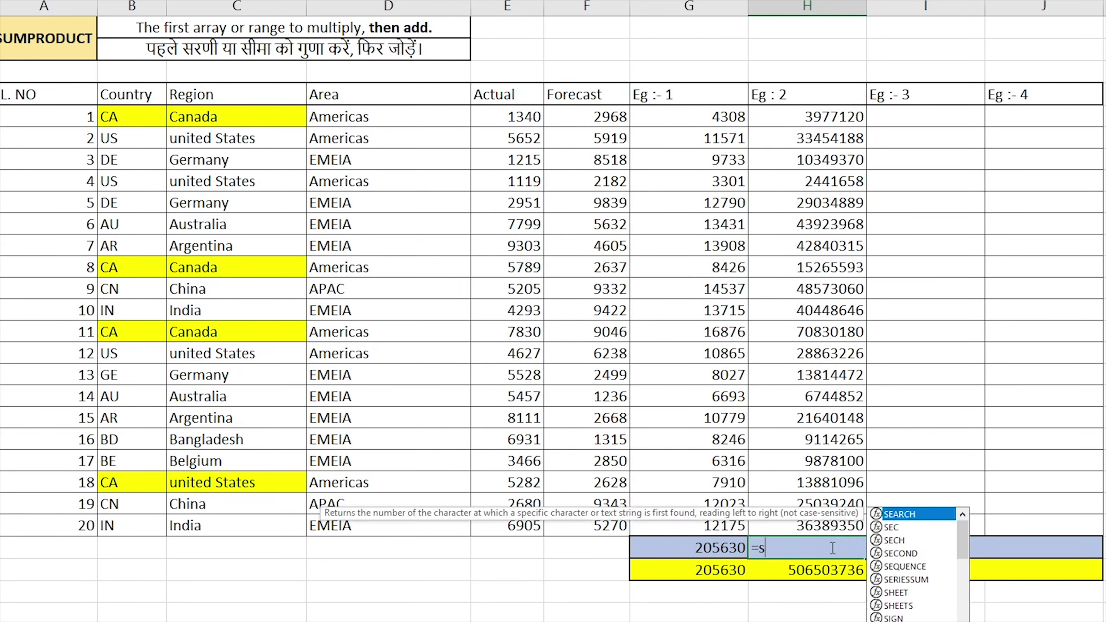
{"action": "key", "text": "Up"}
{"action": "key", "text": "ctrl+shift+Up"}
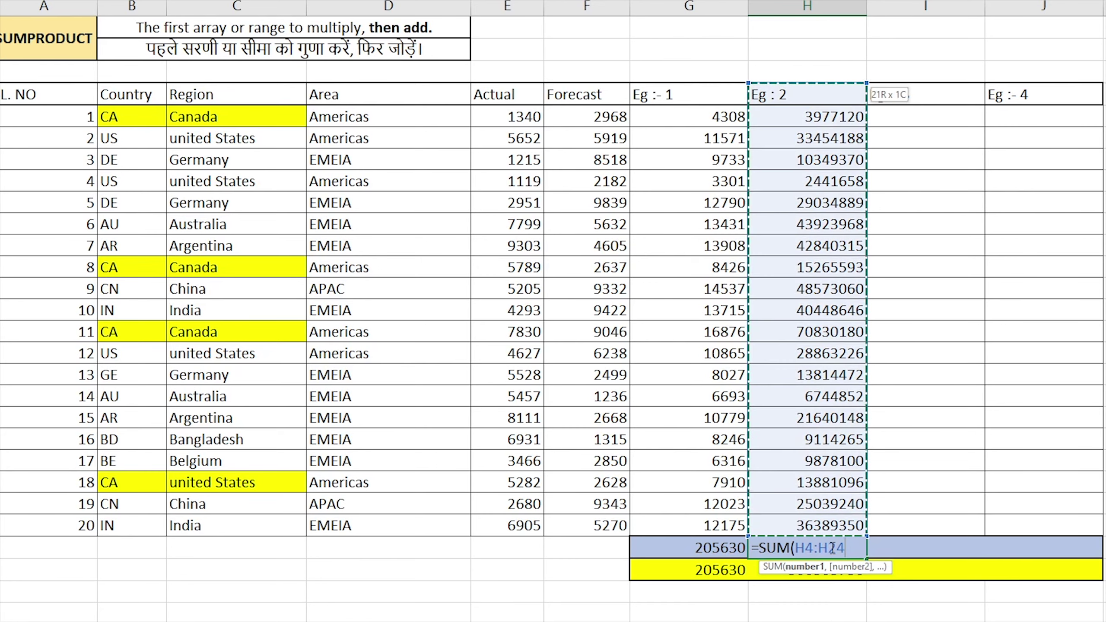
{"action": "key", "text": "Return"}
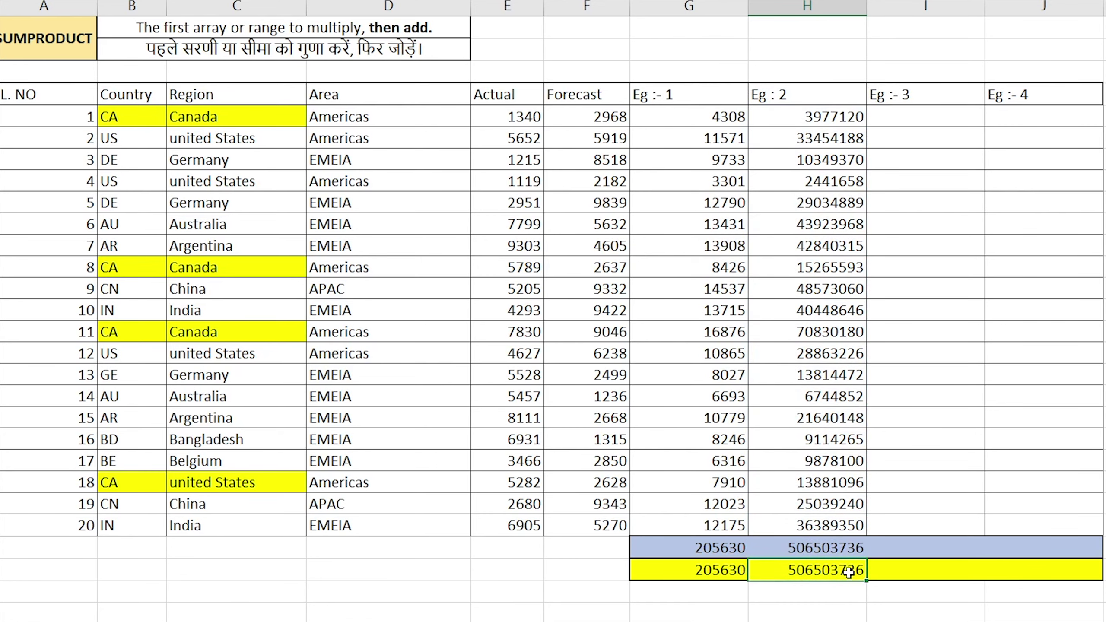
Step: Review the Actual and Forecast arrays, their row products in H5:H24 and the SUMPRODUCT formula in H26
{"action": "left_click", "coordinate": [514, 120]}
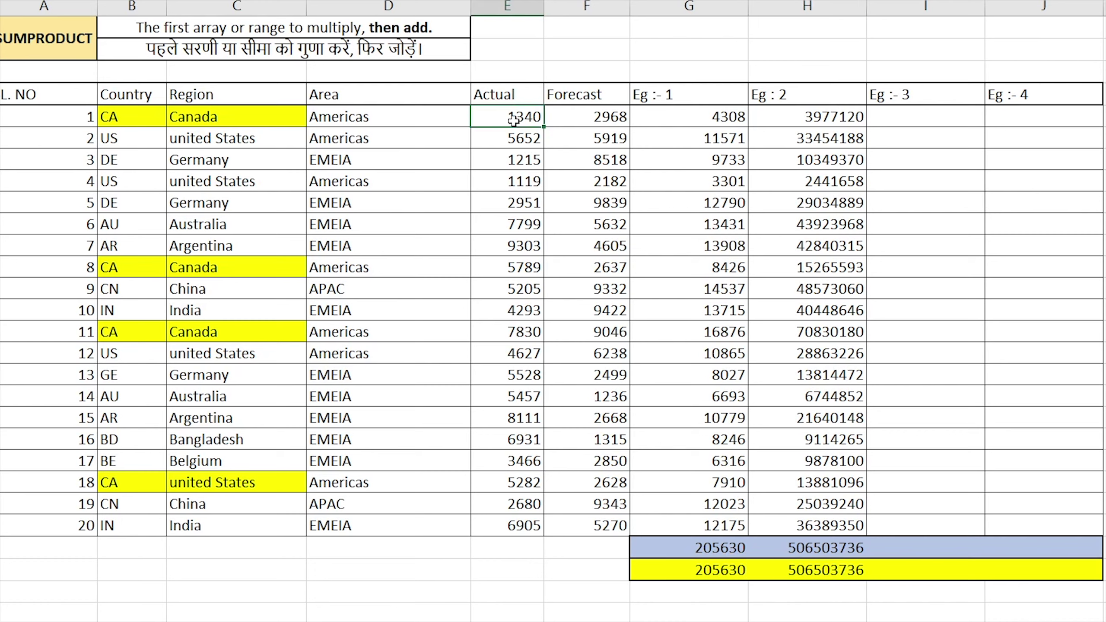
{"action": "left_click", "coordinate": [590, 117]}
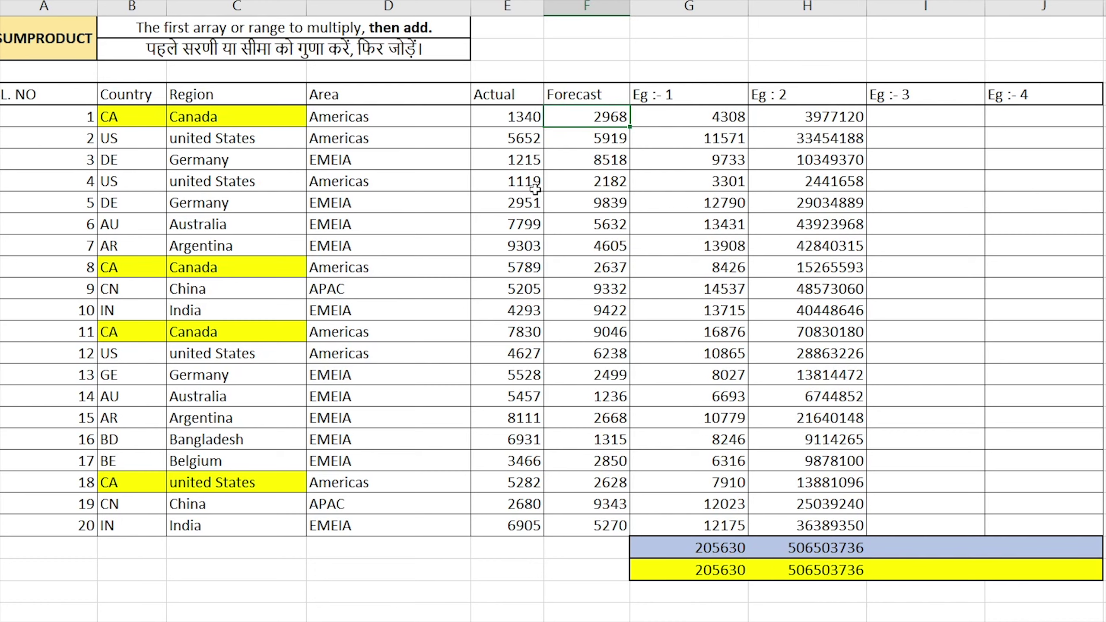
{"action": "left_click_drag", "start_coordinate": [529, 117], "coordinate": [509, 506]}
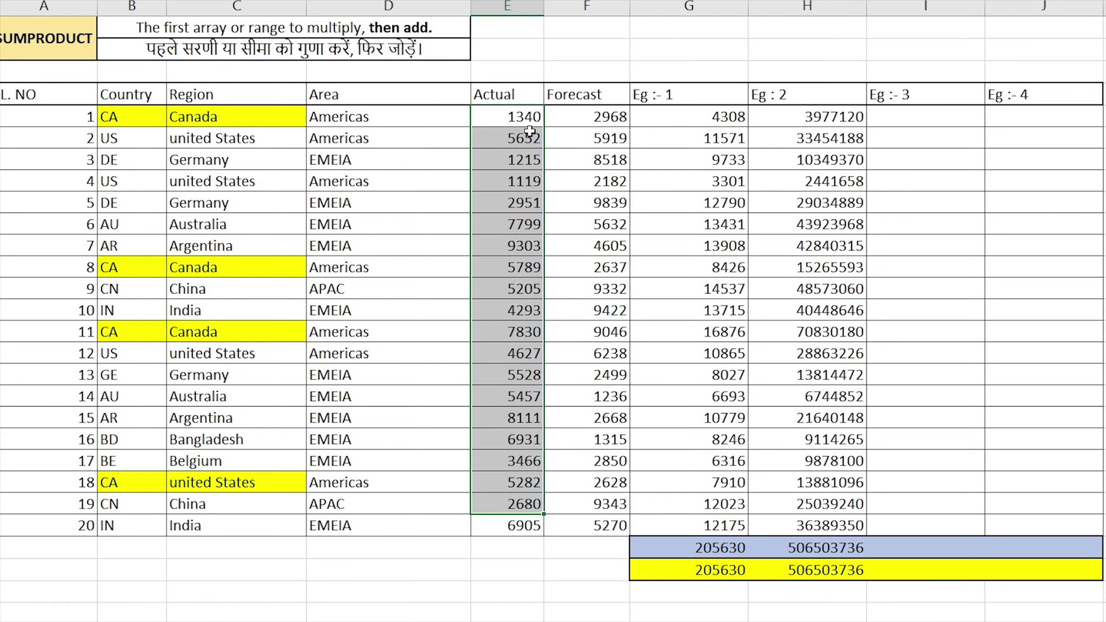
{"action": "left_click_drag", "start_coordinate": [512, 120], "coordinate": [514, 527]}
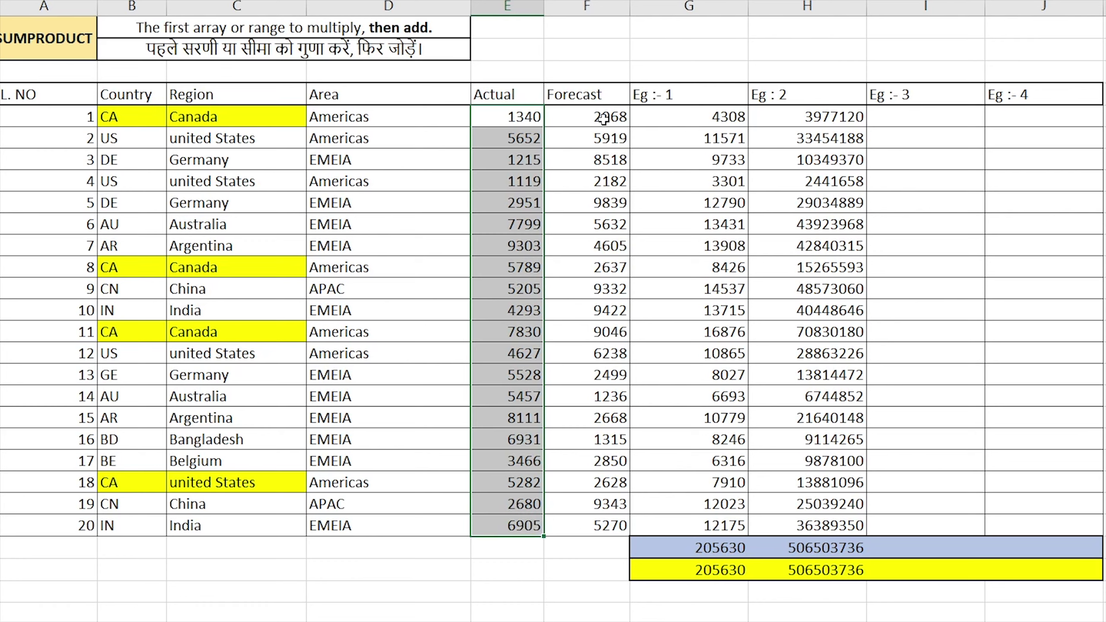
{"action": "left_click_drag", "start_coordinate": [604, 121], "coordinate": [604, 528]}
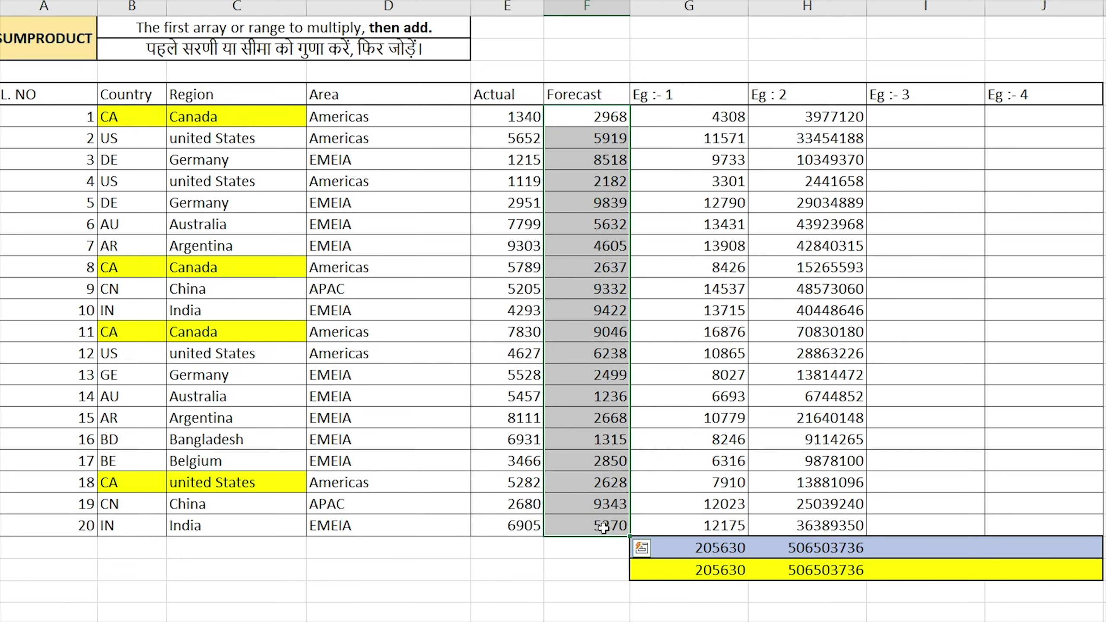
{"action": "left_click", "coordinate": [504, 110]}
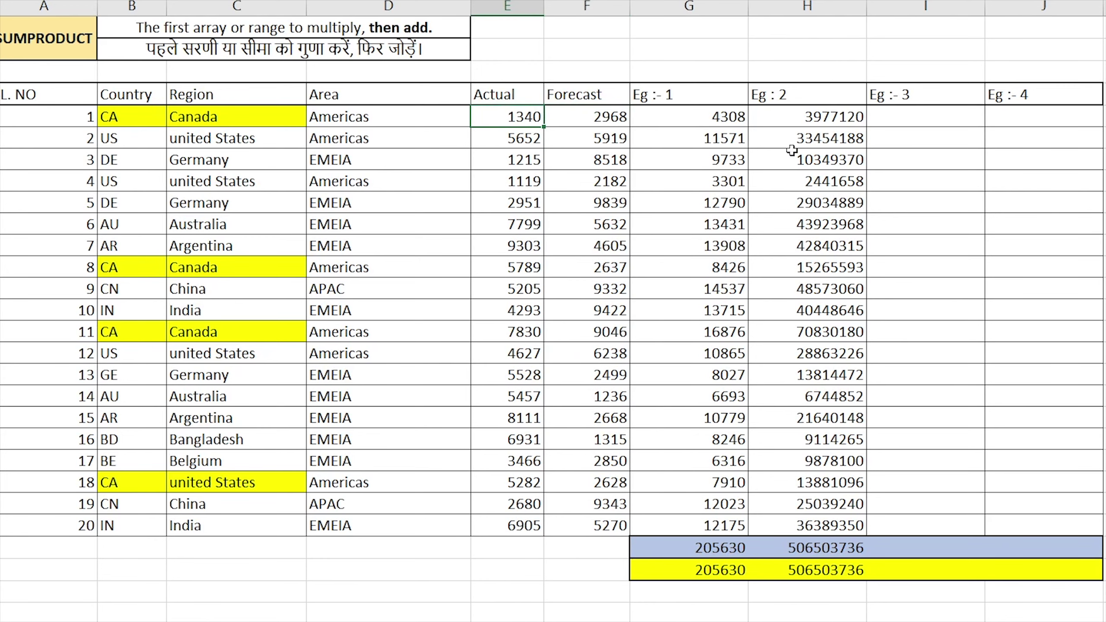
{"action": "left_click_drag", "start_coordinate": [819, 117], "coordinate": [836, 525]}
{"action": "left_click", "coordinate": [841, 575]}
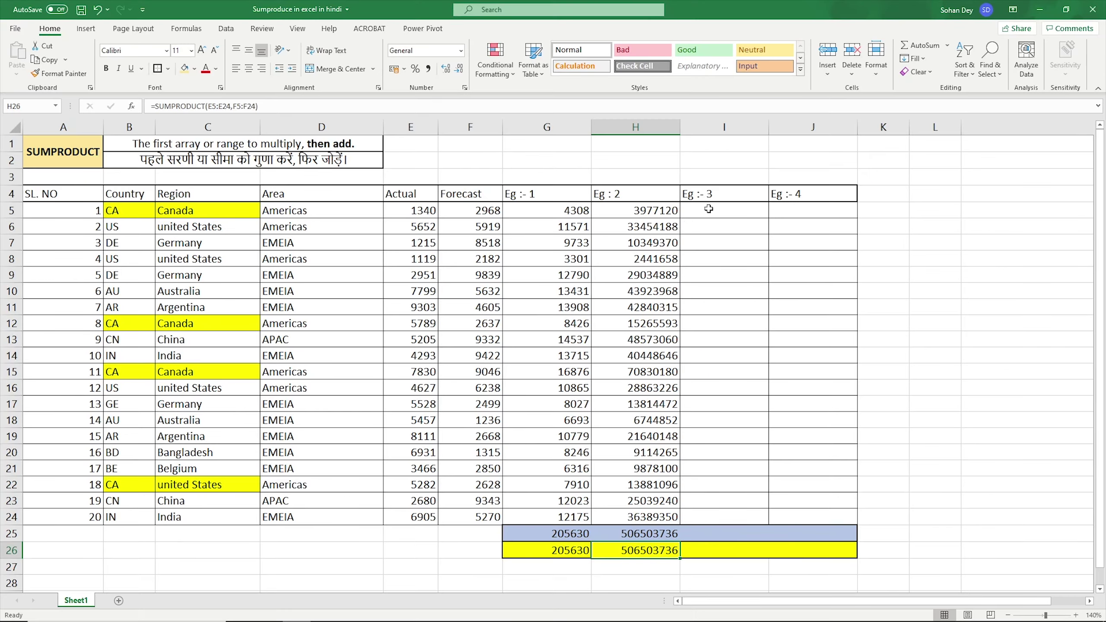
Step: Mark the yellow CA rows with temporary red outlines and clear the outlines again
{"action": "left_click", "coordinate": [905, 115]}
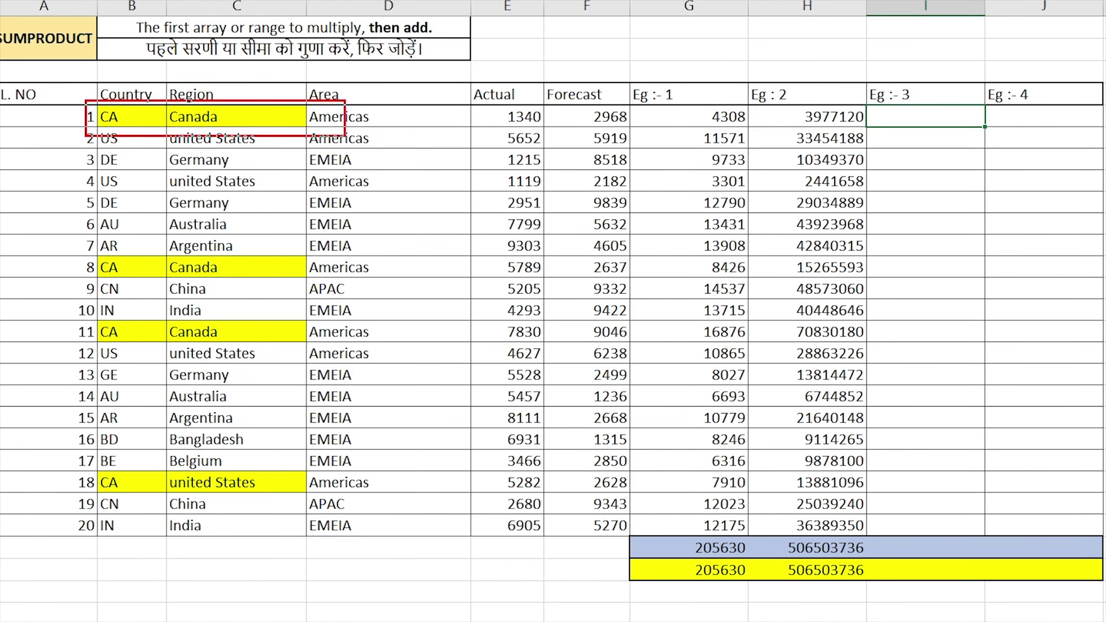
{"action": "left_click_drag", "start_coordinate": [78, 248], "coordinate": [337, 283]}
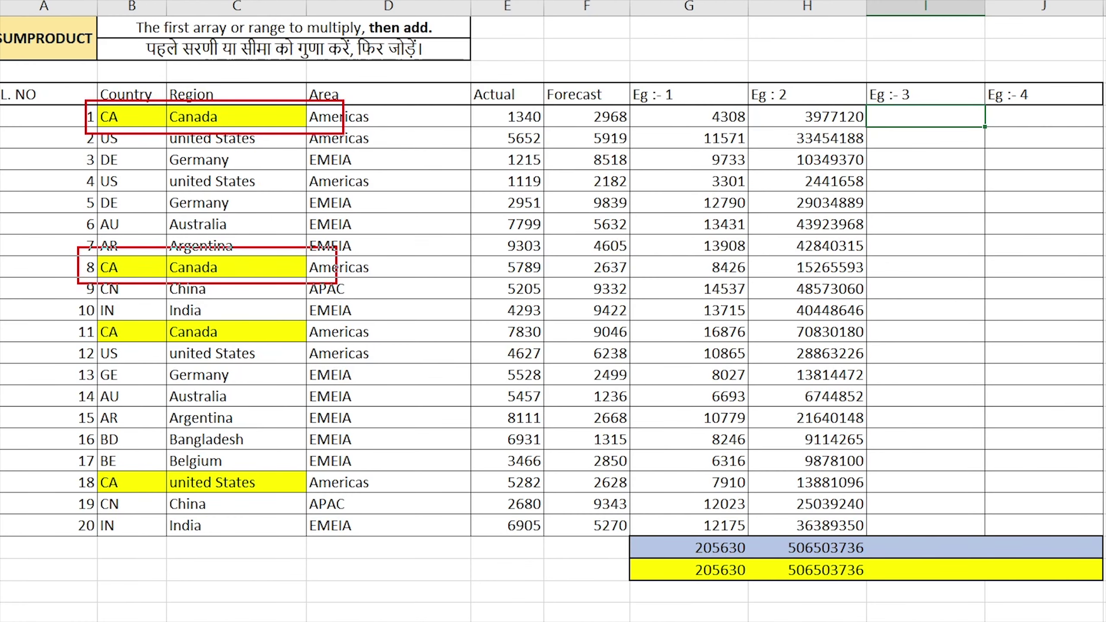
{"action": "left_click_drag", "start_coordinate": [89, 317], "coordinate": [343, 343]}
{"action": "left_click_drag", "start_coordinate": [85, 465], "coordinate": [340, 498]}
{"action": "key", "text": "Escape"}
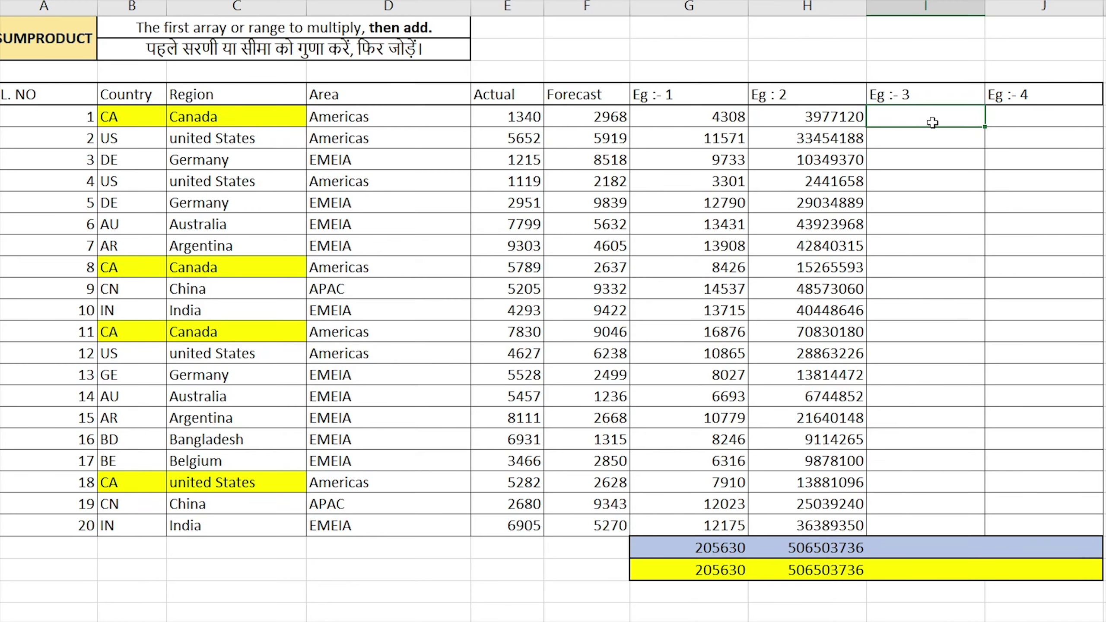
Step: Enter =SUMPRODUCT(--(B5:B24="CA")) in I26 to count the CA entries in the Country column
{"action": "key", "text": "ctrl+Down"}
{"action": "key", "text": "ctrl+Up"}
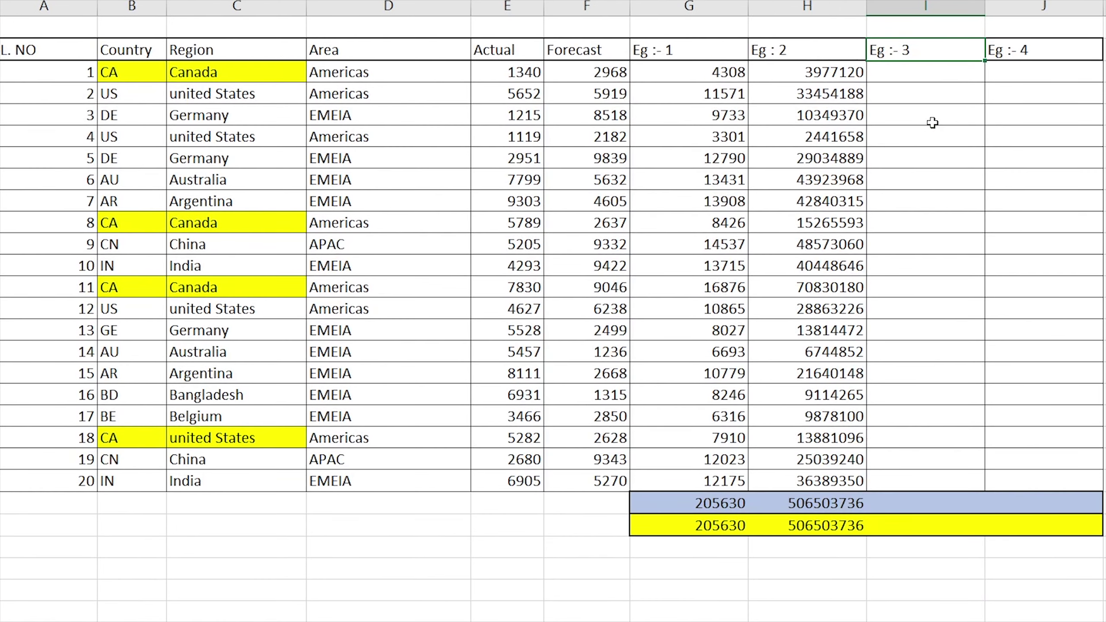
{"action": "key", "text": "Down"}
{"action": "key", "text": "Down"}
{"action": "key", "text": "Down"}
{"action": "key", "text": "Down"}
{"action": "key", "text": "Down"}
{"action": "key", "text": "Down"}
{"action": "key", "text": "Down"}
{"action": "key", "text": "Down"}
{"action": "key", "text": "Down"}
{"action": "key", "text": "Down"}
{"action": "key", "text": "Down"}
{"action": "key", "text": "Down"}
{"action": "key", "text": "Down"}
{"action": "key", "text": "Down"}
{"action": "key", "text": "Down"}
{"action": "key", "text": "Down"}
{"action": "key", "text": "Down"}
{"action": "key", "text": "Down"}
{"action": "key", "text": "Down"}
{"action": "key", "text": "Down"}
{"action": "key", "text": "Down"}
{"action": "key", "text": "Down"}
{"action": "key", "text": "Down"}
{"action": "key", "text": "Up"}
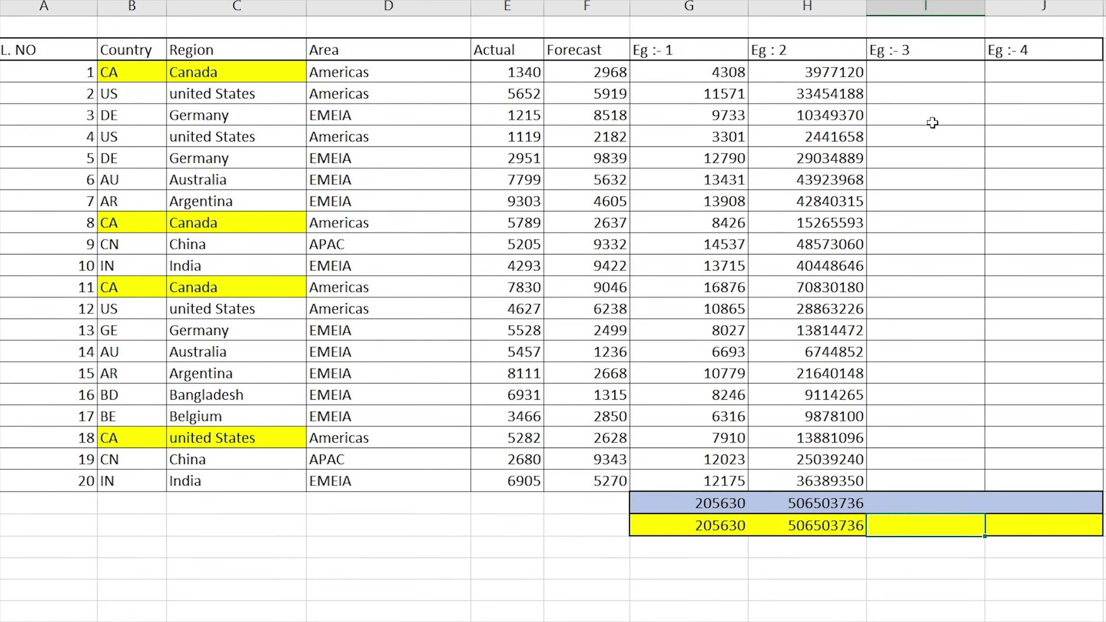
{"action": "type", "text": "=sum"}
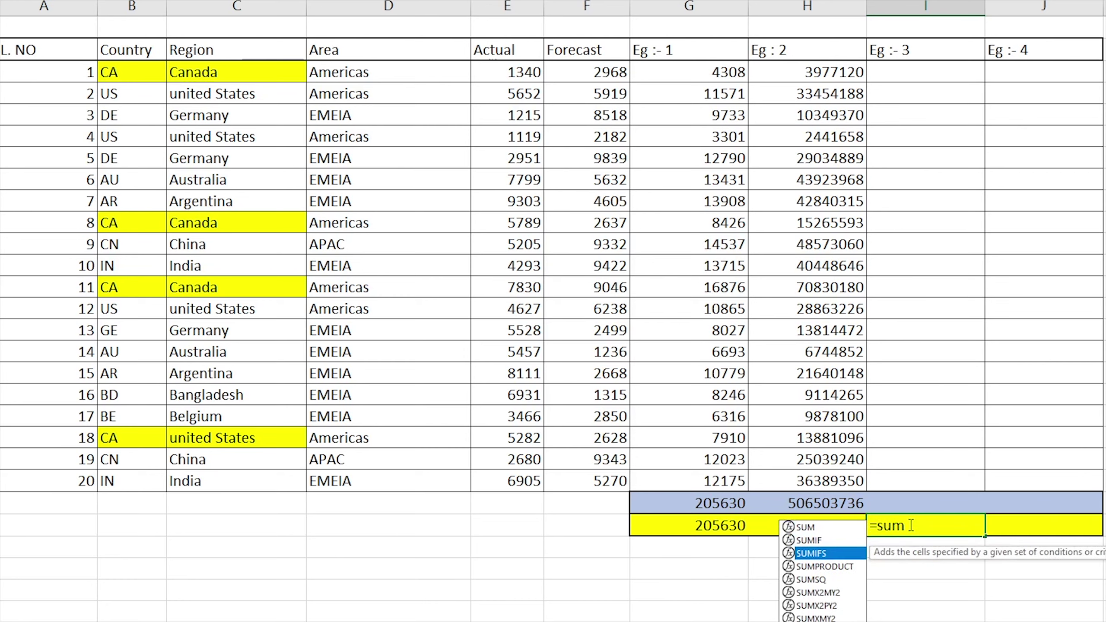
{"action": "key", "text": "Down"}
{"action": "key", "text": "Down"}
{"action": "key", "text": "Down"}
{"action": "key", "text": "Tab"}
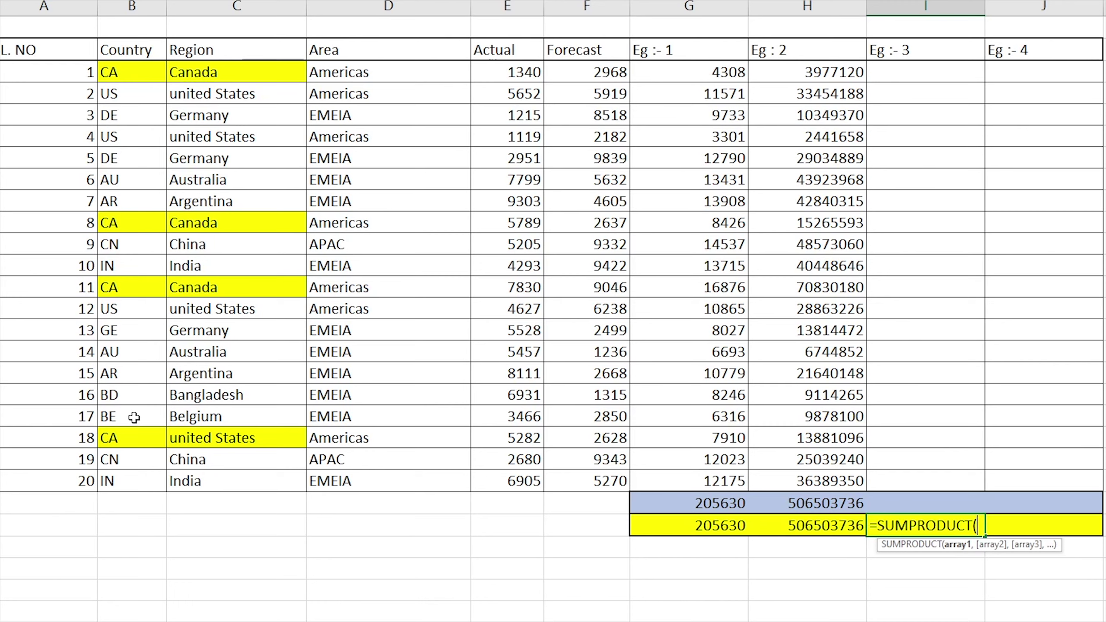
{"action": "type", "text": "--("}
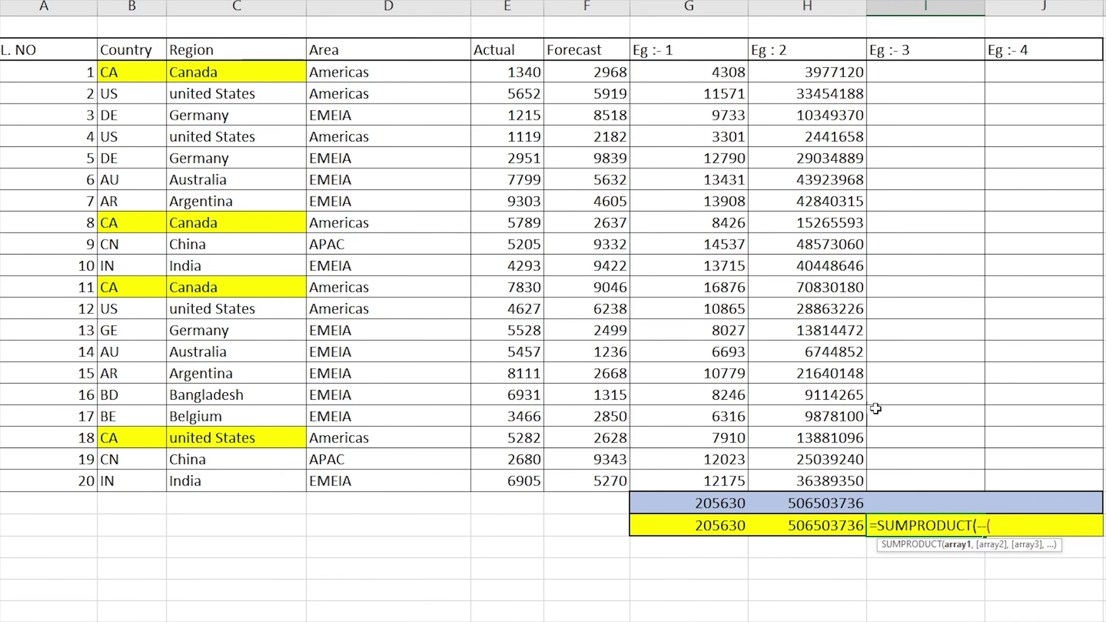
{"action": "left_click_drag", "start_coordinate": [116, 71], "coordinate": [129, 482]}
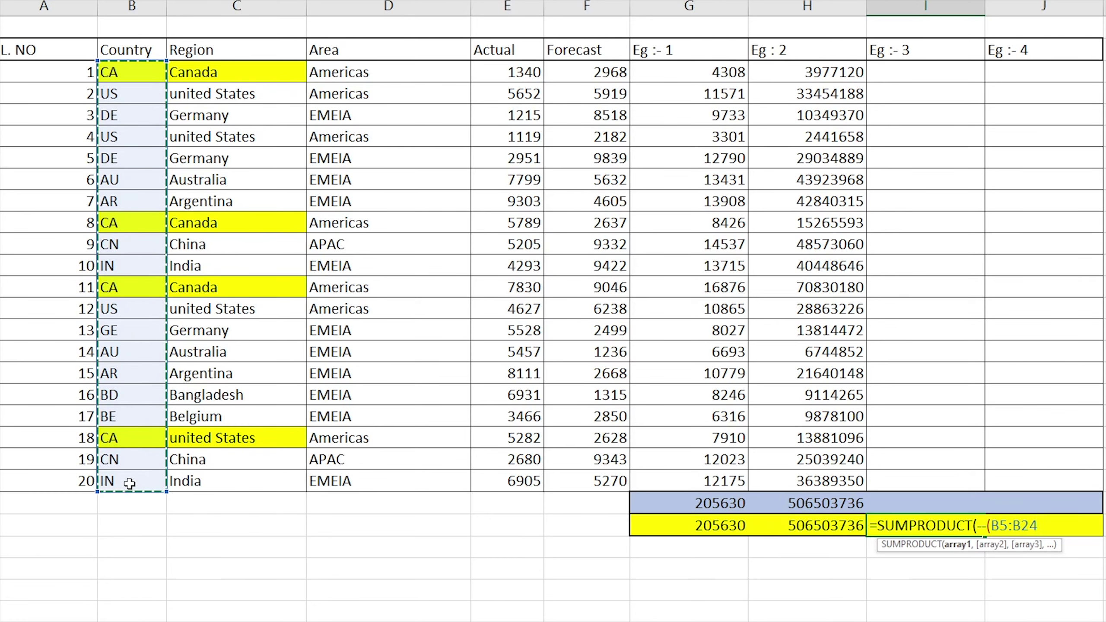
{"action": "type", "text": "=\"CA"}
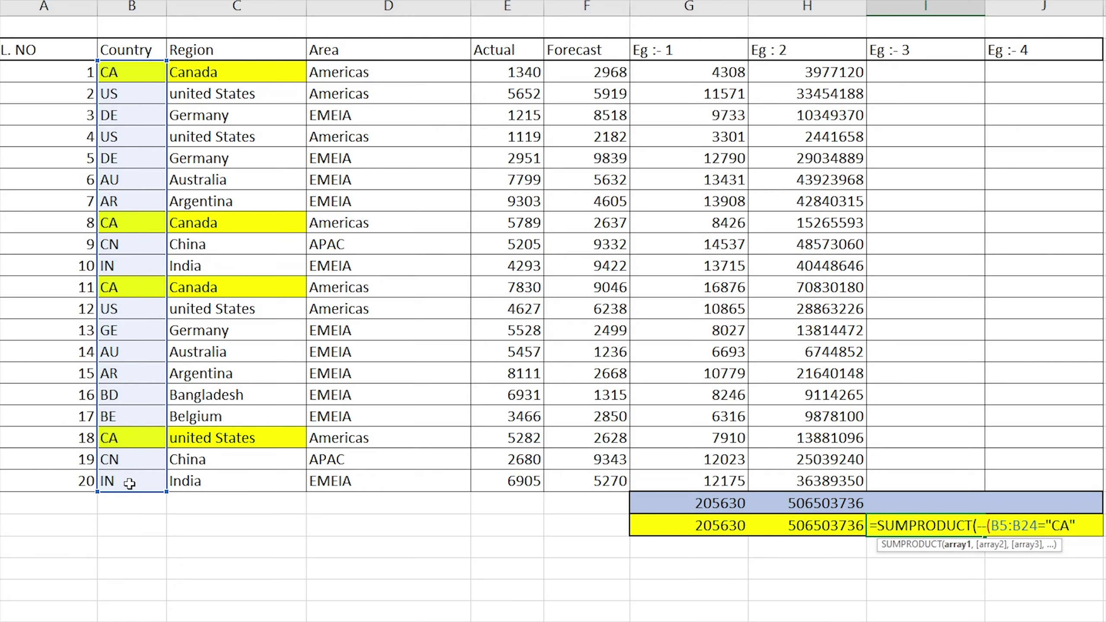
{"action": "key", "text": "Return"}
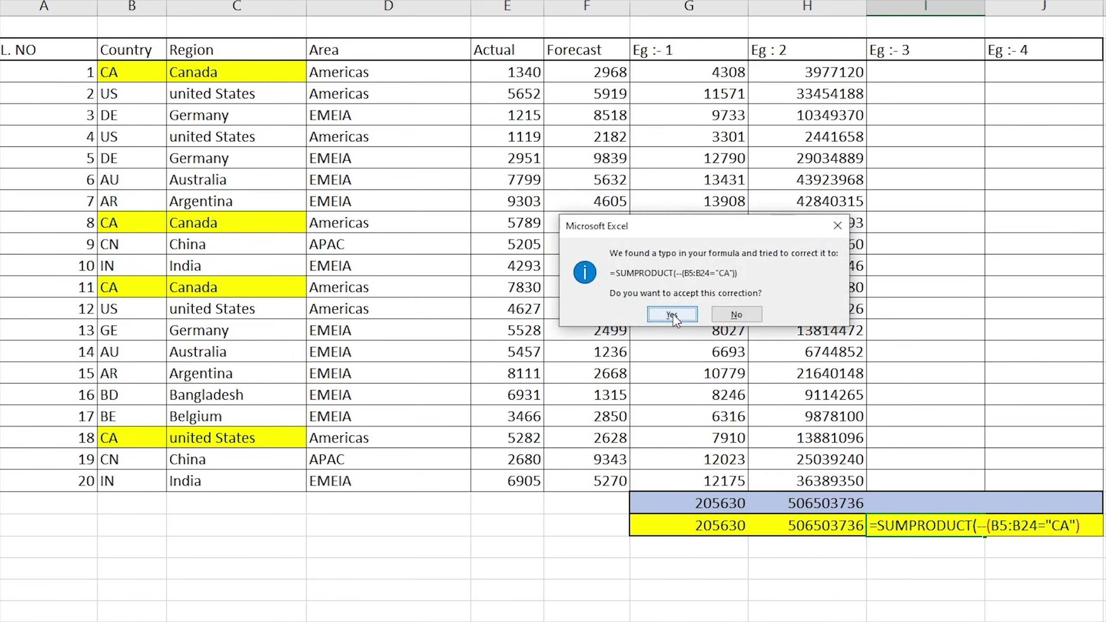
{"action": "left_click", "coordinate": [671, 313]}
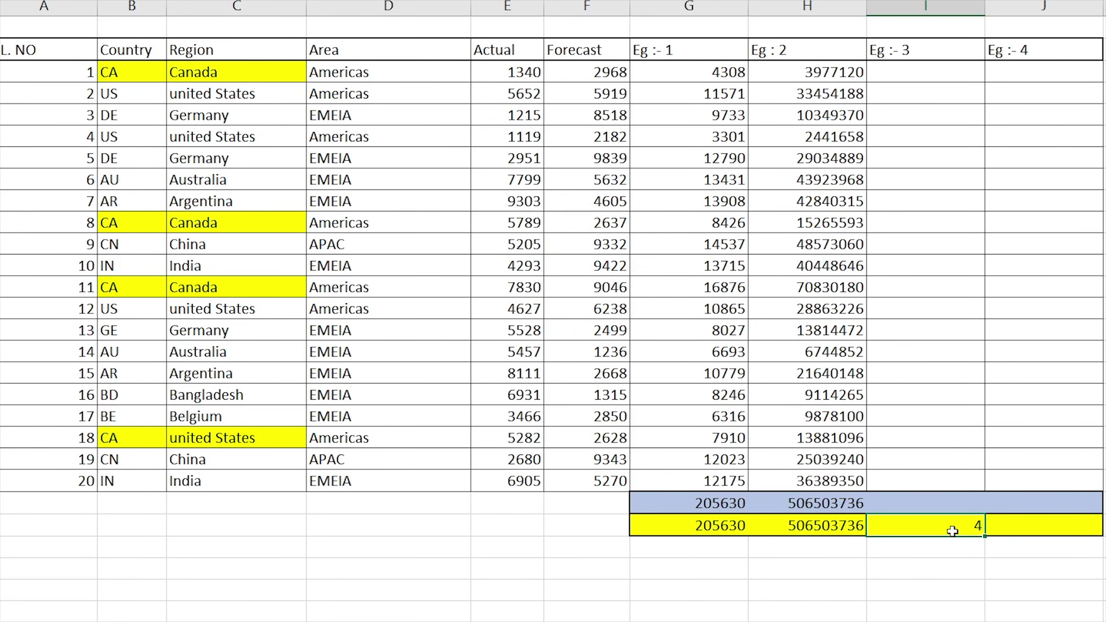
Step: Check each CA entry in the Country column against I26 and inspect the double minus in its formula
{"action": "left_click", "coordinate": [129, 71]}
{"action": "left_click", "coordinate": [134, 221]}
{"action": "left_click", "coordinate": [159, 286]}
{"action": "left_click", "coordinate": [153, 437]}
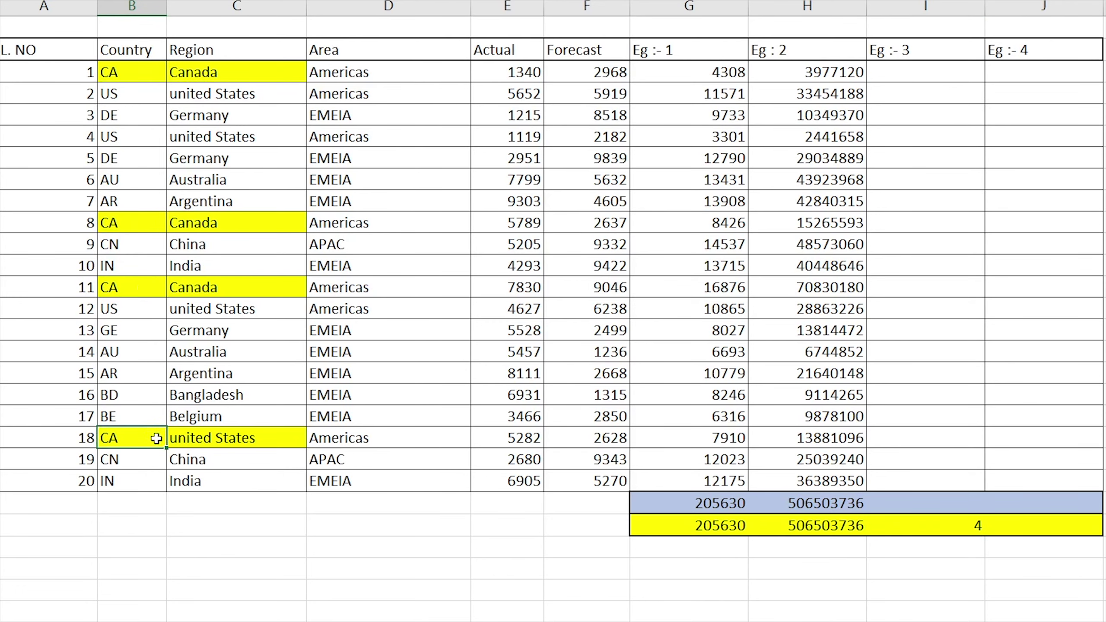
{"action": "left_click", "coordinate": [957, 525]}
{"action": "key", "text": "F2"}
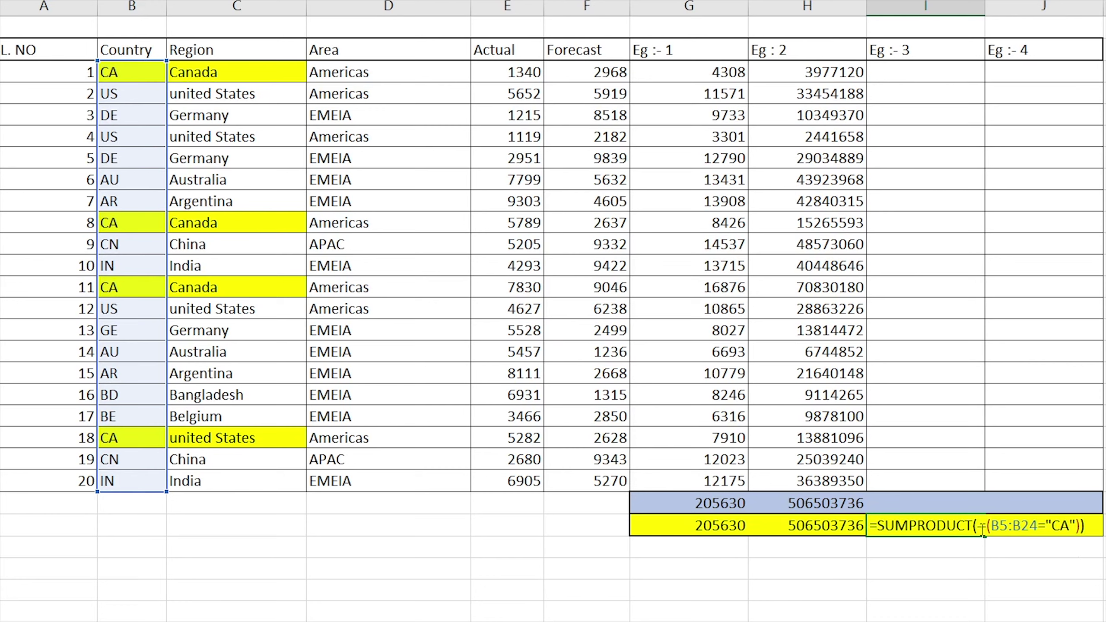
{"action": "left_click_drag", "start_coordinate": [987, 526], "coordinate": [977, 525]}
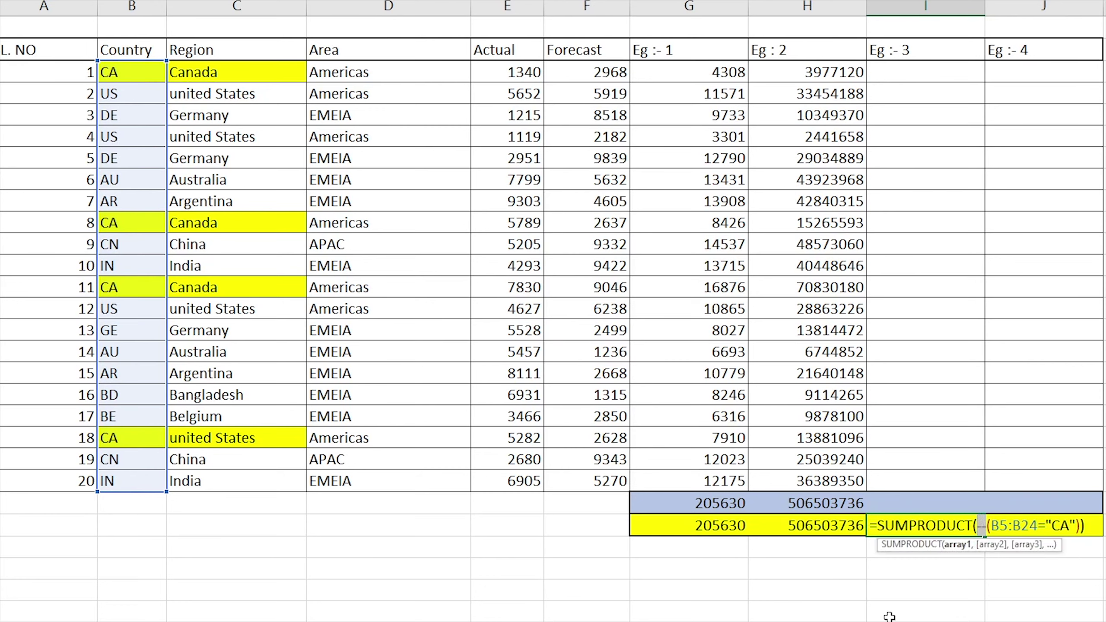
{"action": "key", "text": "ctrl+Return"}
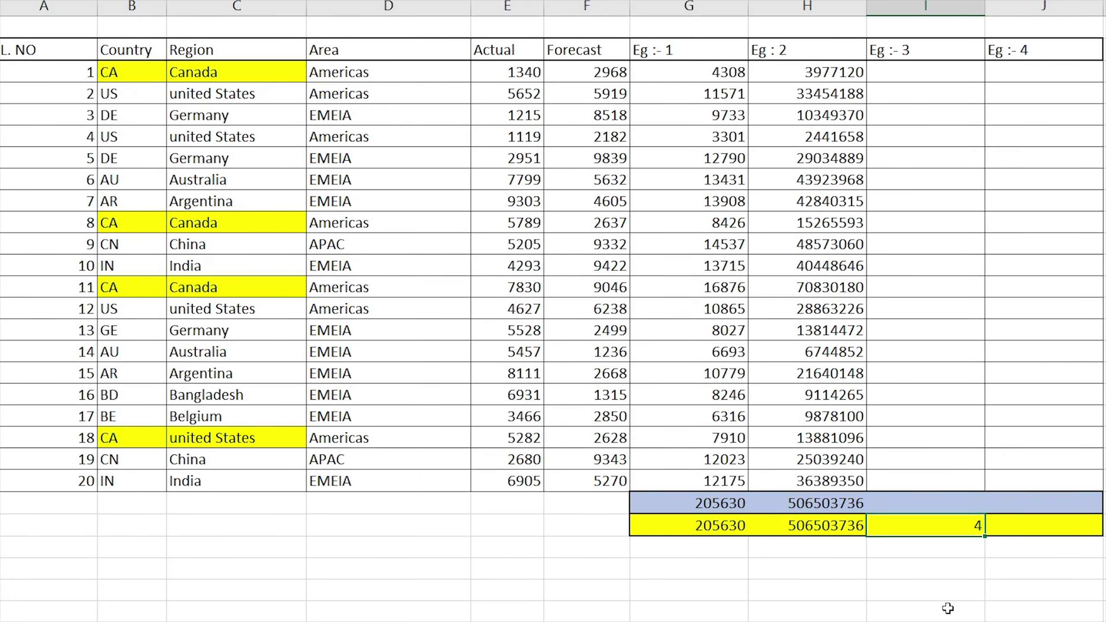
Step: Replace the double minus in the I26 formula with 1*, giving =SUMPRODUCT(1*(B5:B24="CA"))
{"action": "key", "text": "F2"}
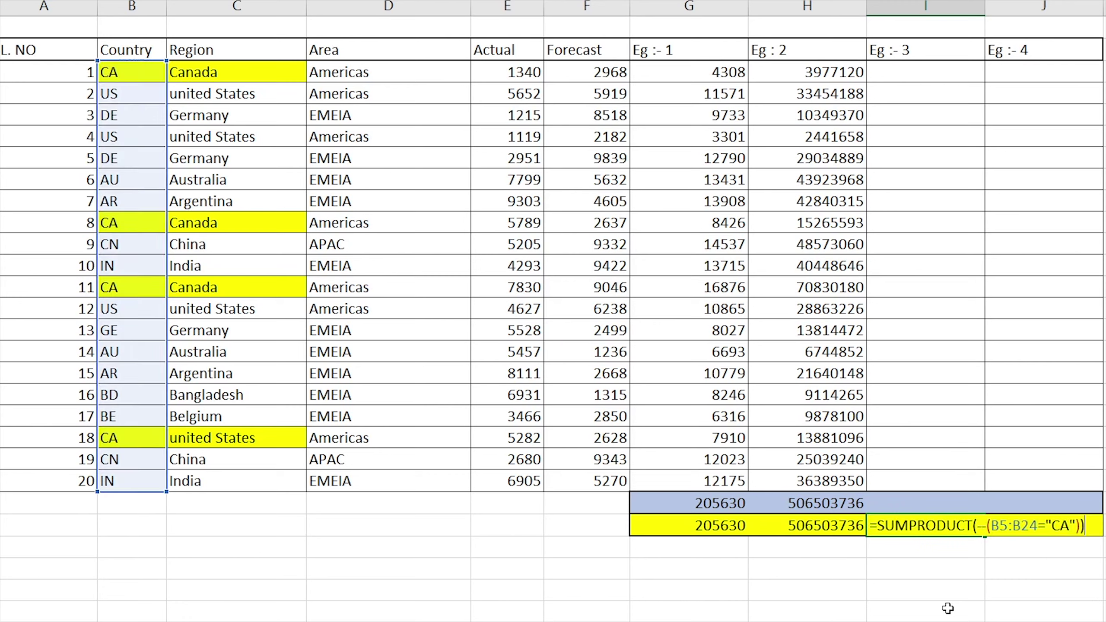
{"action": "left_click", "coordinate": [986, 526]}
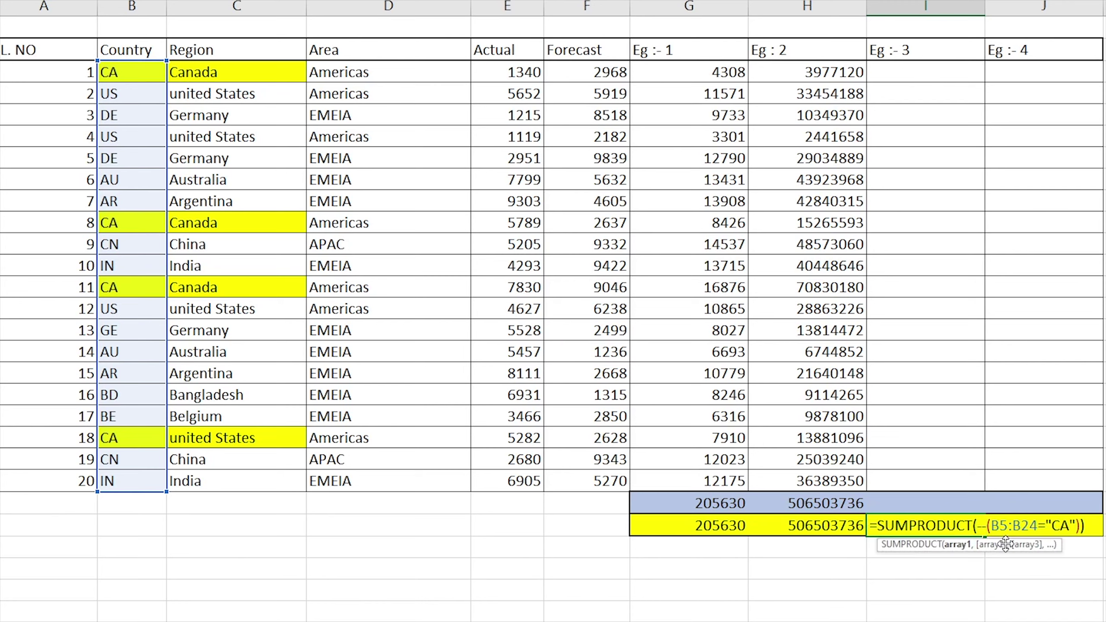
{"action": "key", "text": "BackSpace"}
{"action": "key", "text": "BackSpace"}
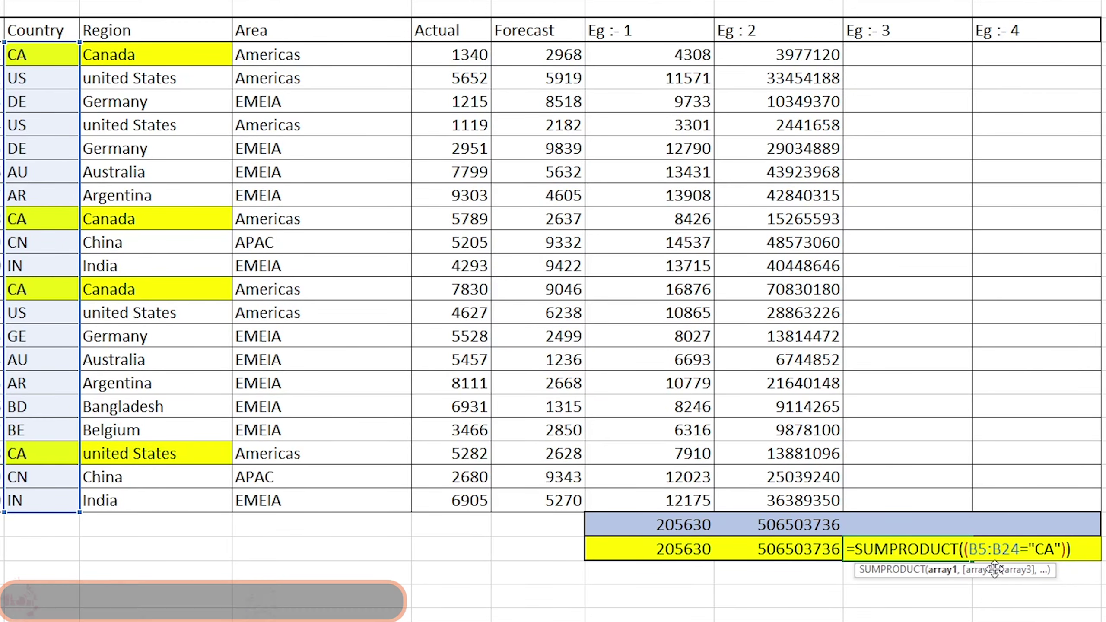
{"action": "type", "text": "1"}
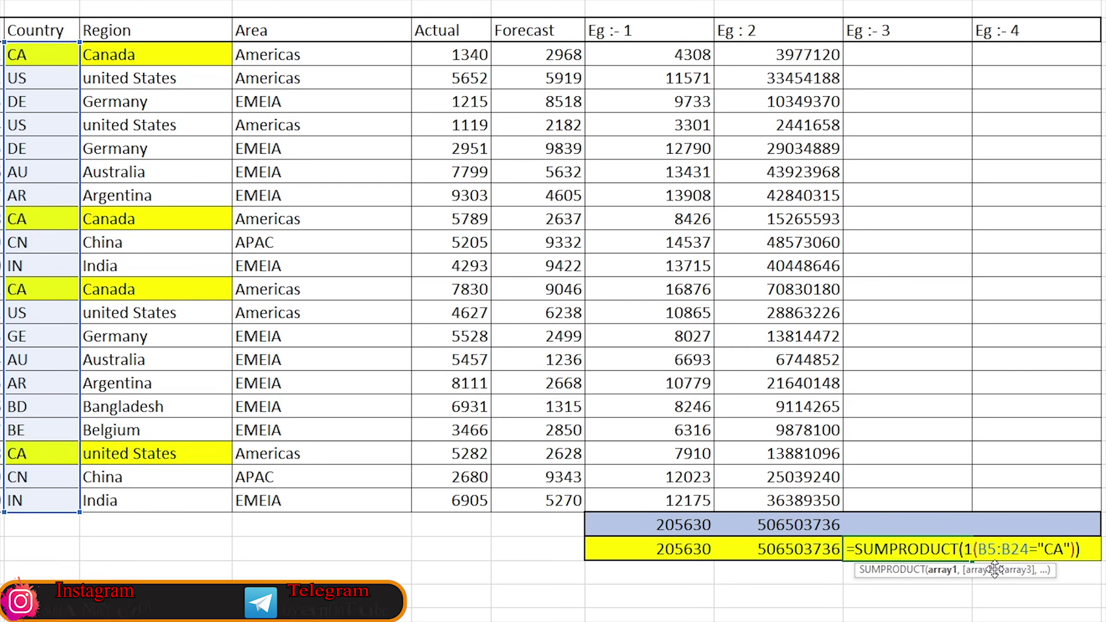
{"action": "type", "text": "*"}
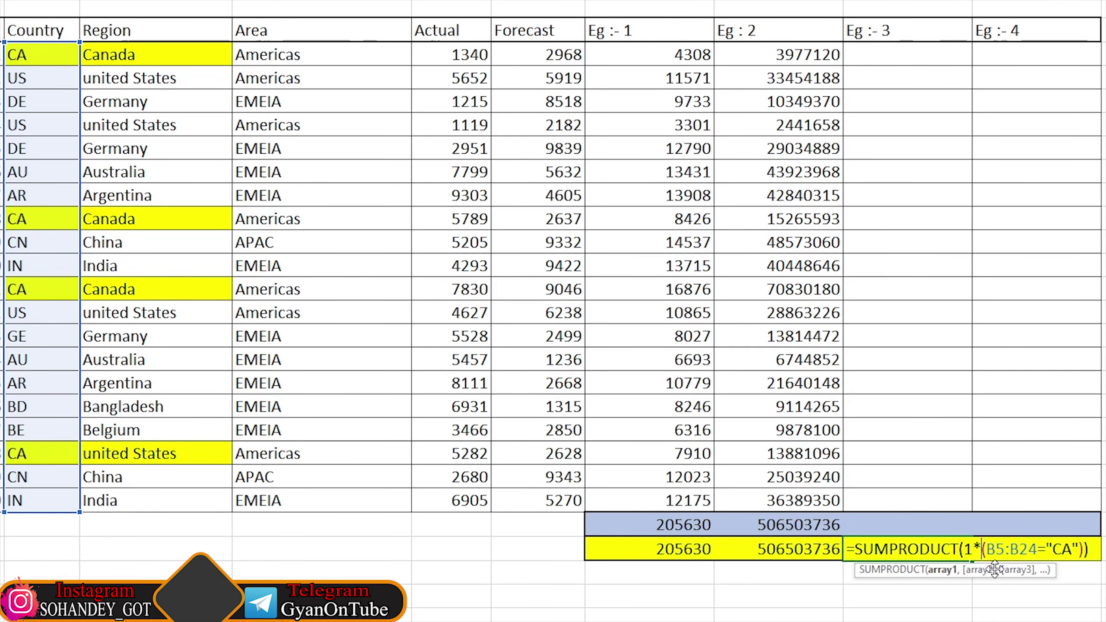
{"action": "key", "text": "ctrl+Return"}
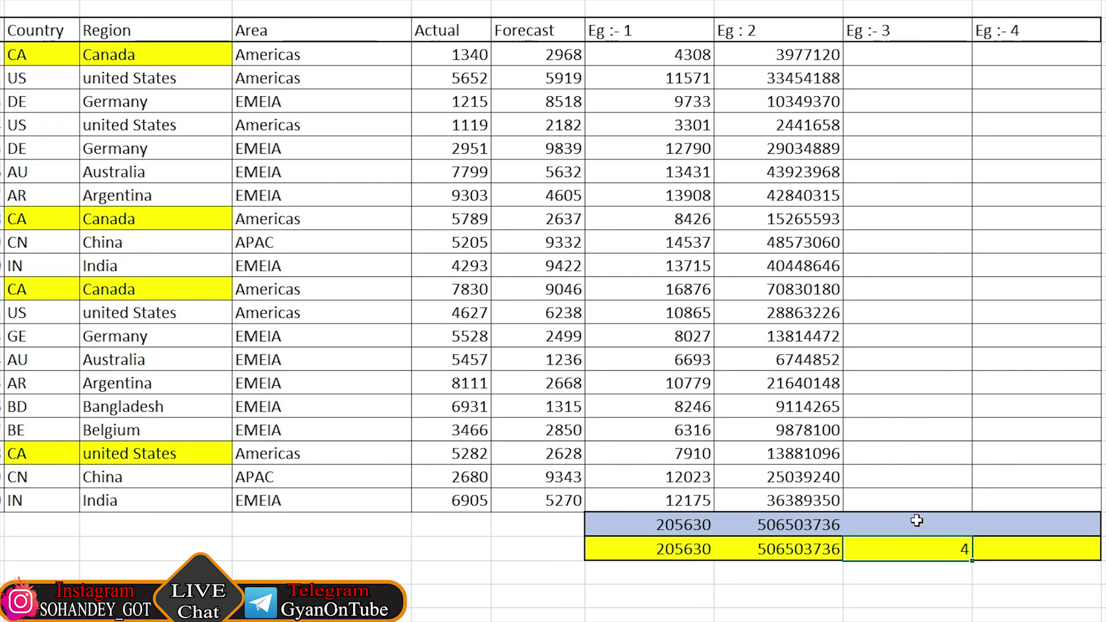
Step: Check the Country range B5:B24 and change the multiplier in the I26 SUMPRODUCT formula to 0
{"action": "left_click", "coordinate": [46, 49]}
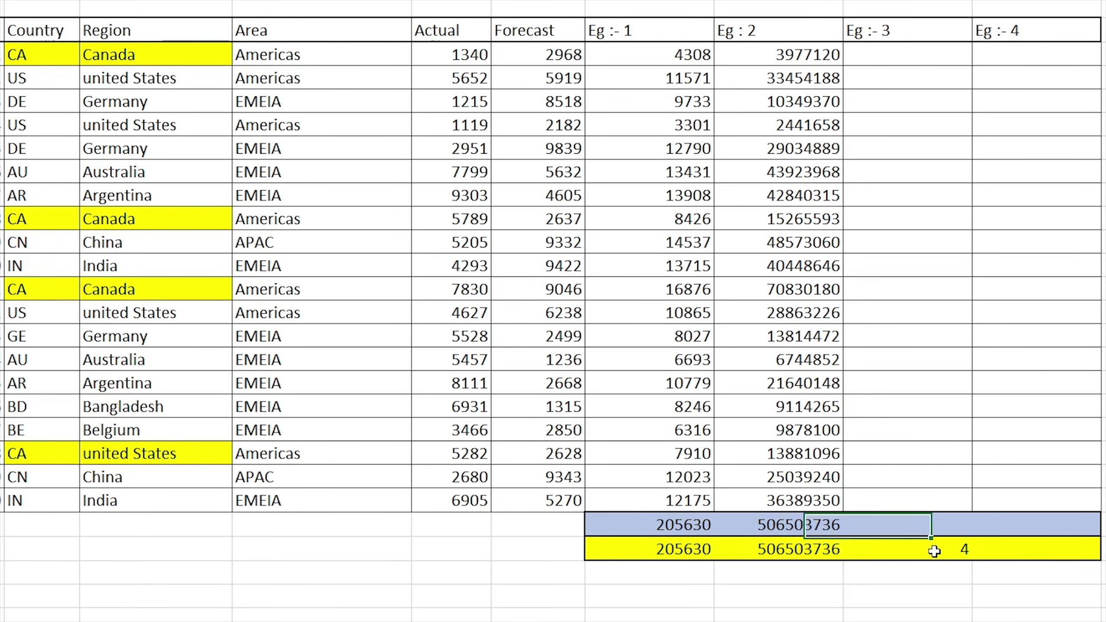
{"action": "mouse_move", "coordinate": [41, 55]}
{"action": "left_mouse_down"}
{"action": "mouse_move", "coordinate": [3, 479]}
{"action": "mouse_move", "coordinate": [44, 504]}
{"action": "left_mouse_up"}
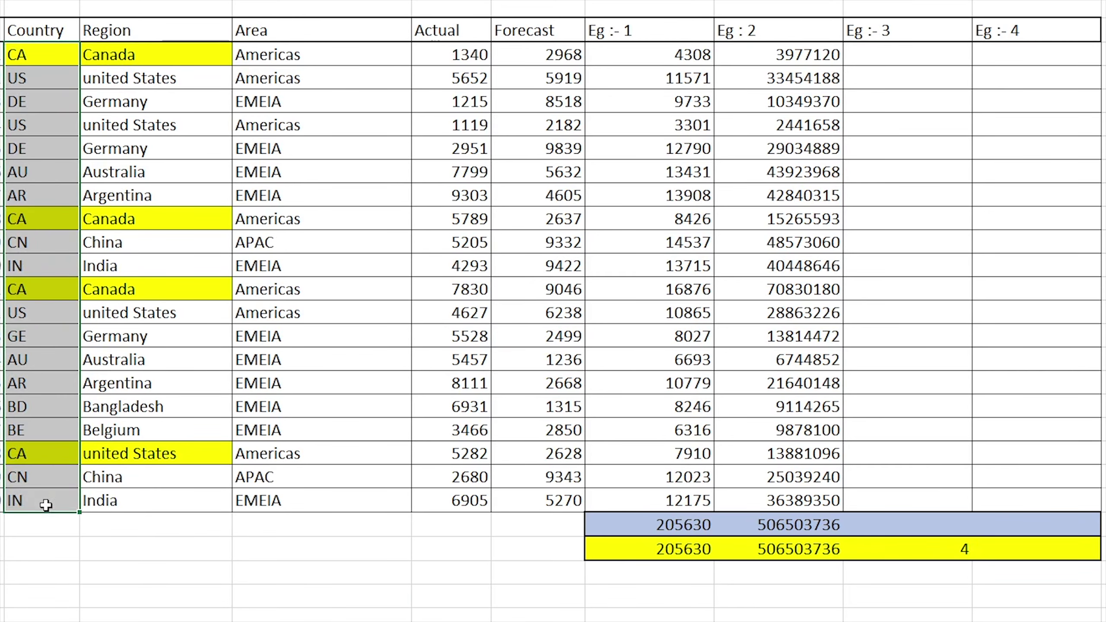
{"action": "left_click", "coordinate": [943, 556]}
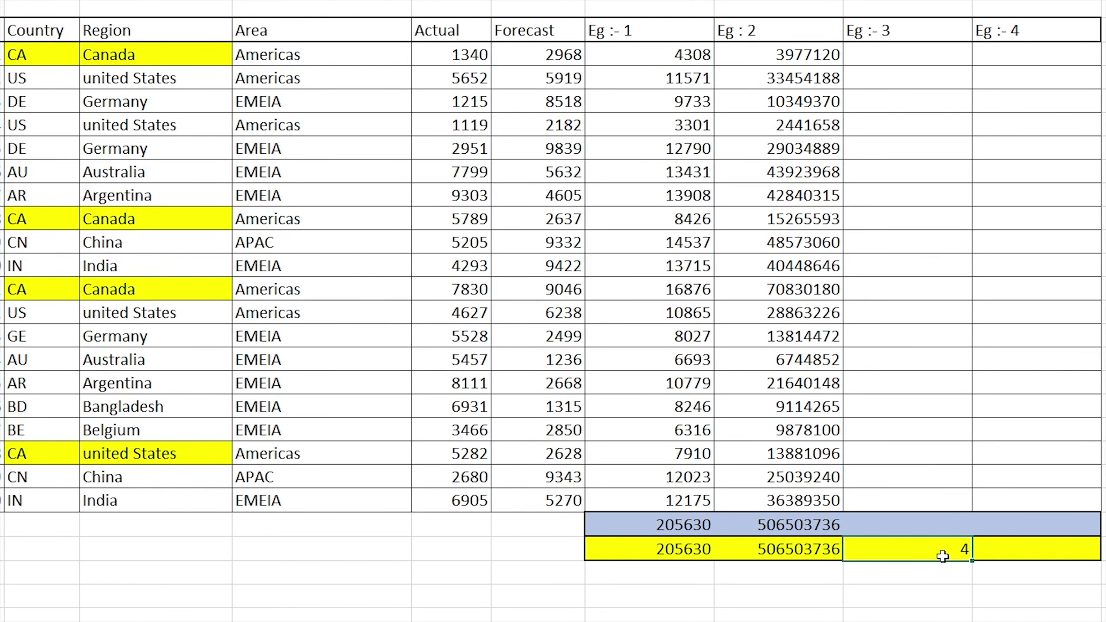
{"action": "double_click", "coordinate": [943, 557]}
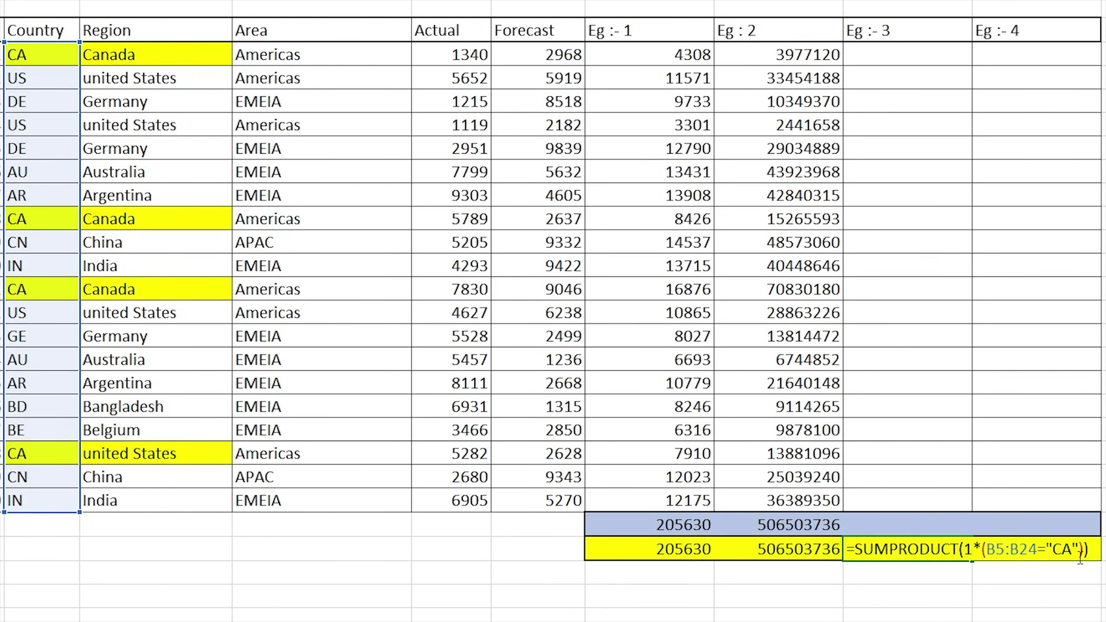
{"action": "left_click", "coordinate": [971, 550]}
{"action": "key", "text": "BackSpace"}
{"action": "type", "text": "0"}
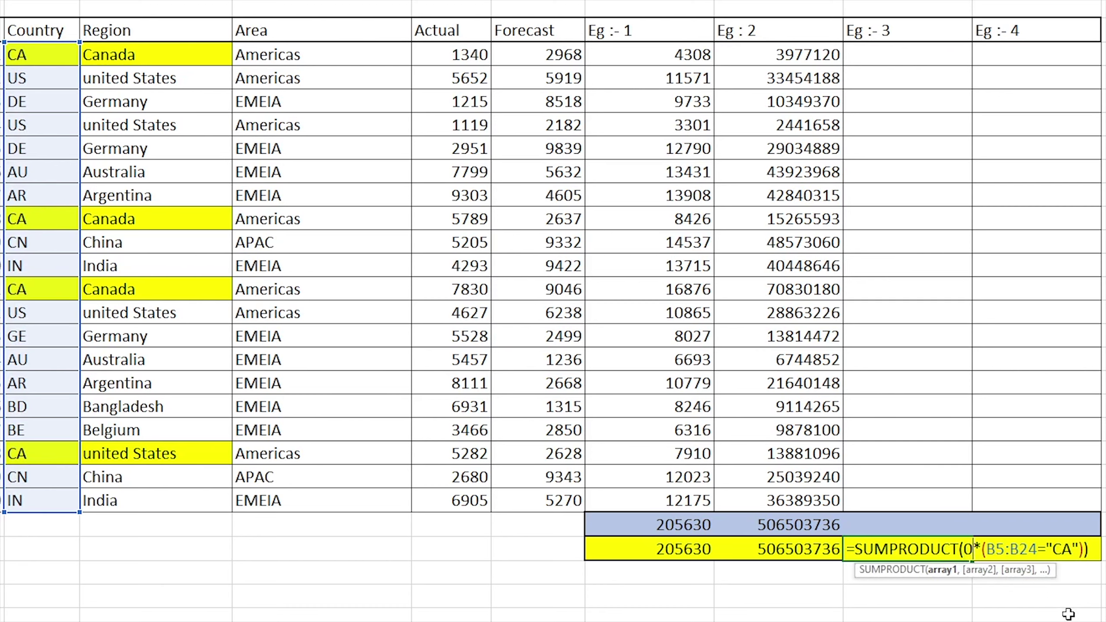
{"action": "key", "text": "Return"}
{"action": "key", "text": "Up"}
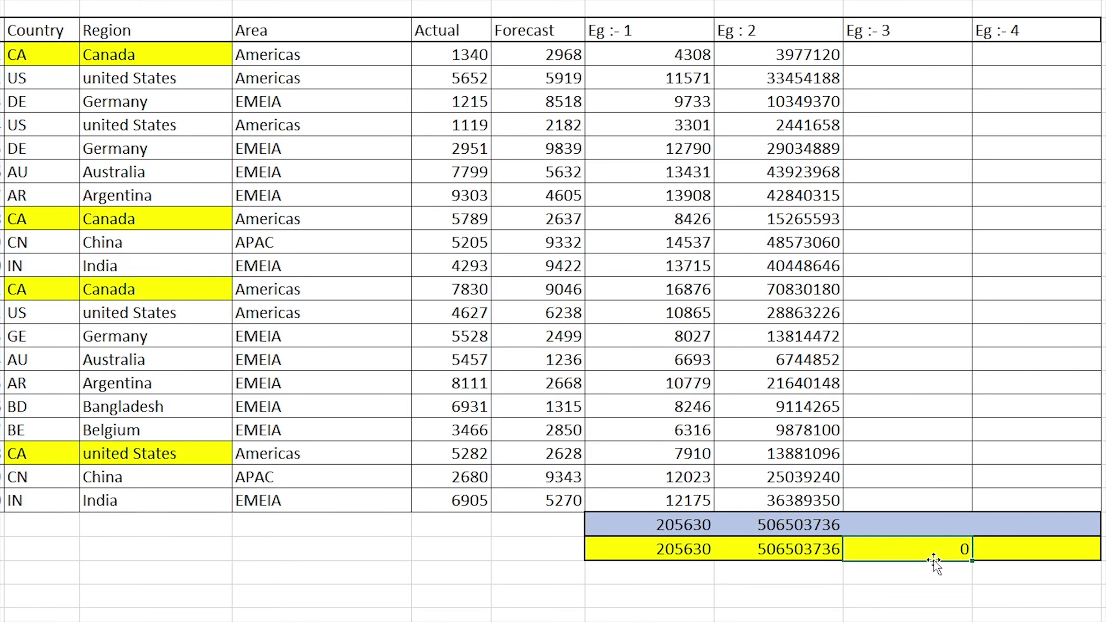
Step: Replace the 0* in the I26 formula with the double minus, giving =SUMPRODUCT(--(B5:B24="CA"))
{"action": "double_click", "coordinate": [960, 550]}
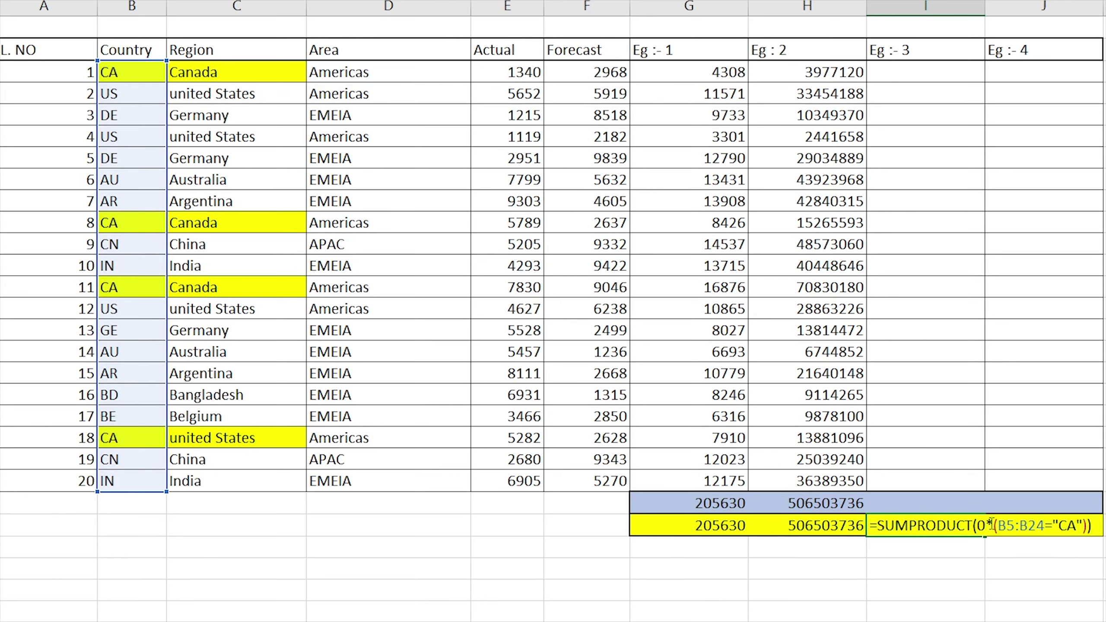
{"action": "left_click", "coordinate": [991, 521]}
{"action": "key", "text": "BackSpace"}
{"action": "key", "text": "BackSpace"}
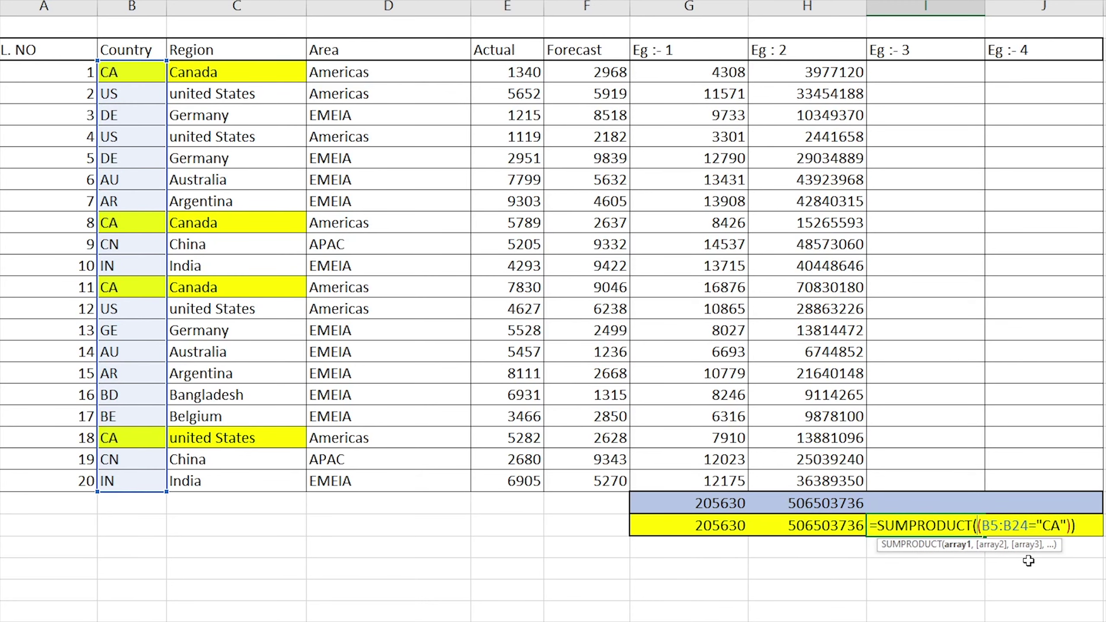
{"action": "type", "text": "--"}
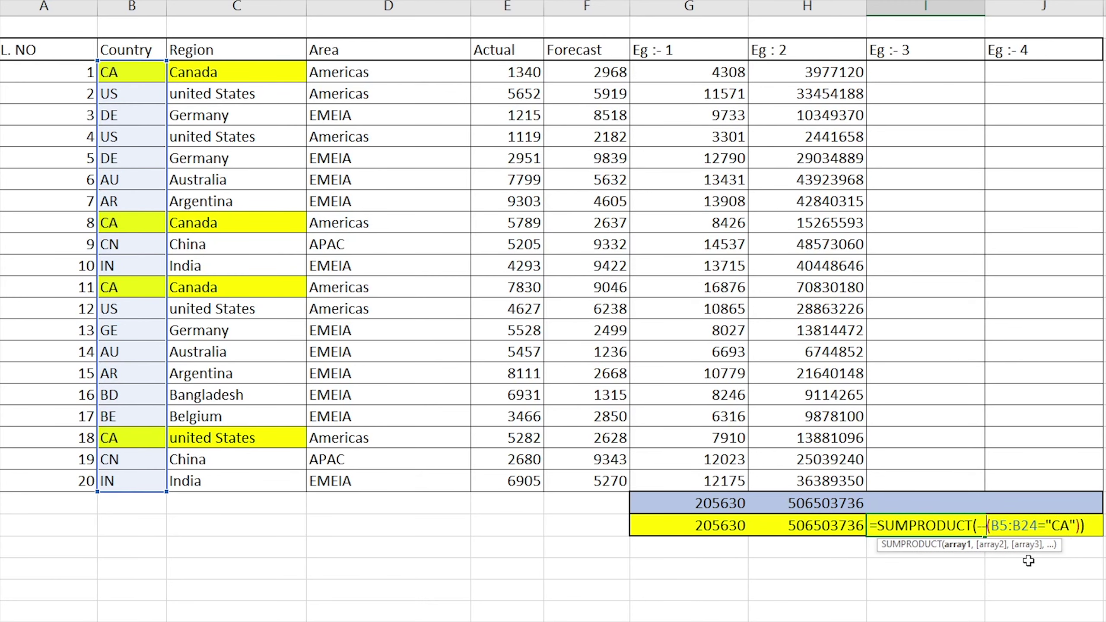
{"action": "key", "text": "ctrl+Return"}
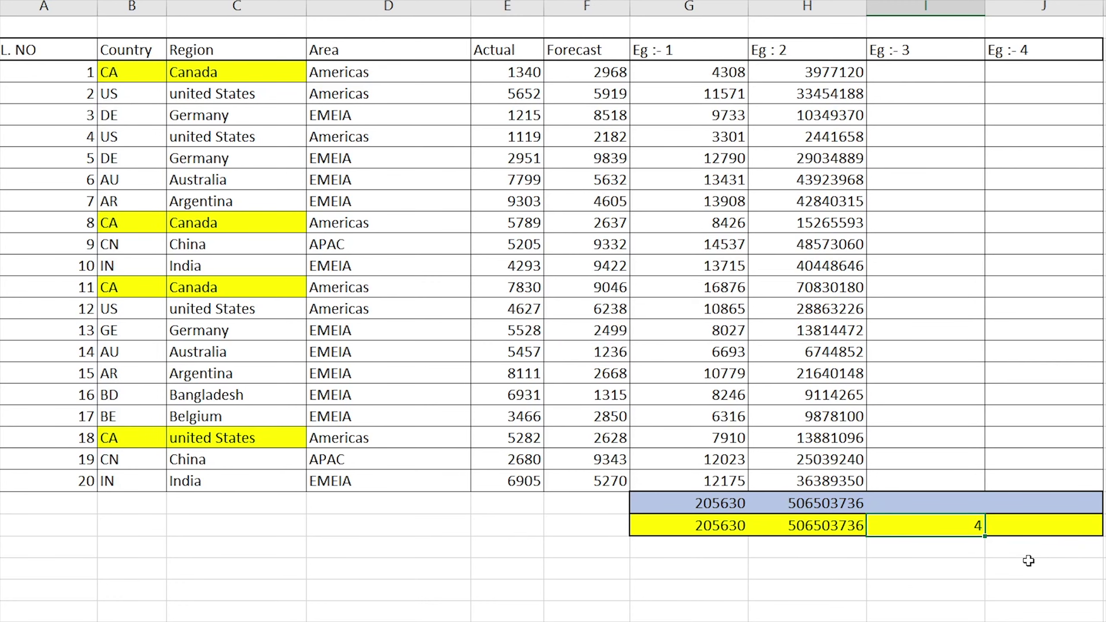
Step: Extend the I26 formula to sum the Actual values of CA rows: =SUMPRODUCT(--(B5:B24="CA")*E5:E24)
{"action": "key", "text": "F2"}
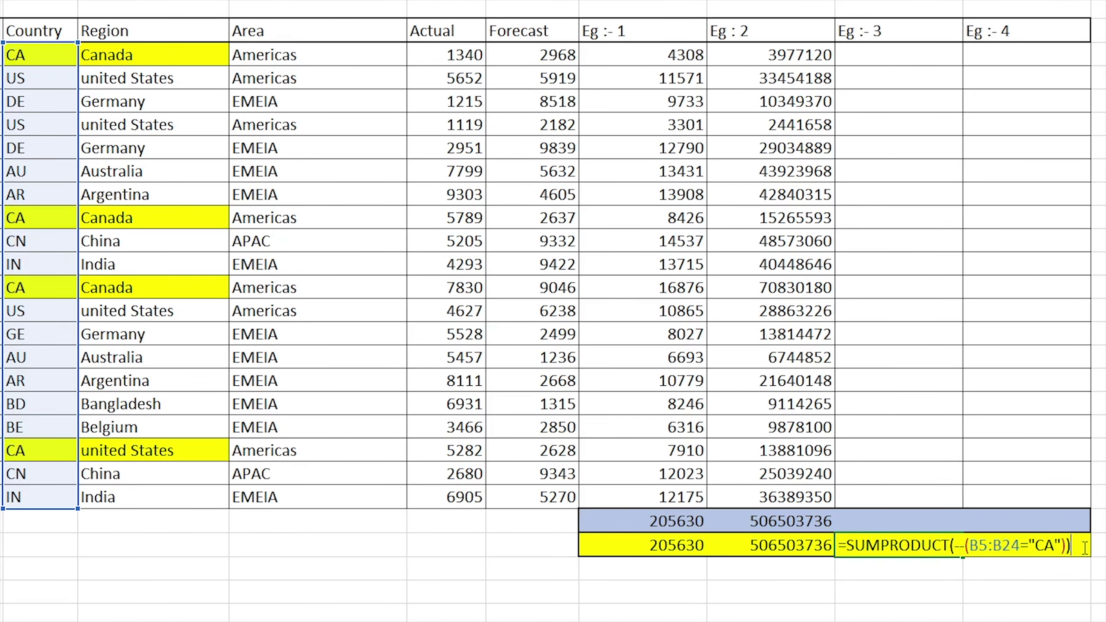
{"action": "key", "text": "BackSpace"}
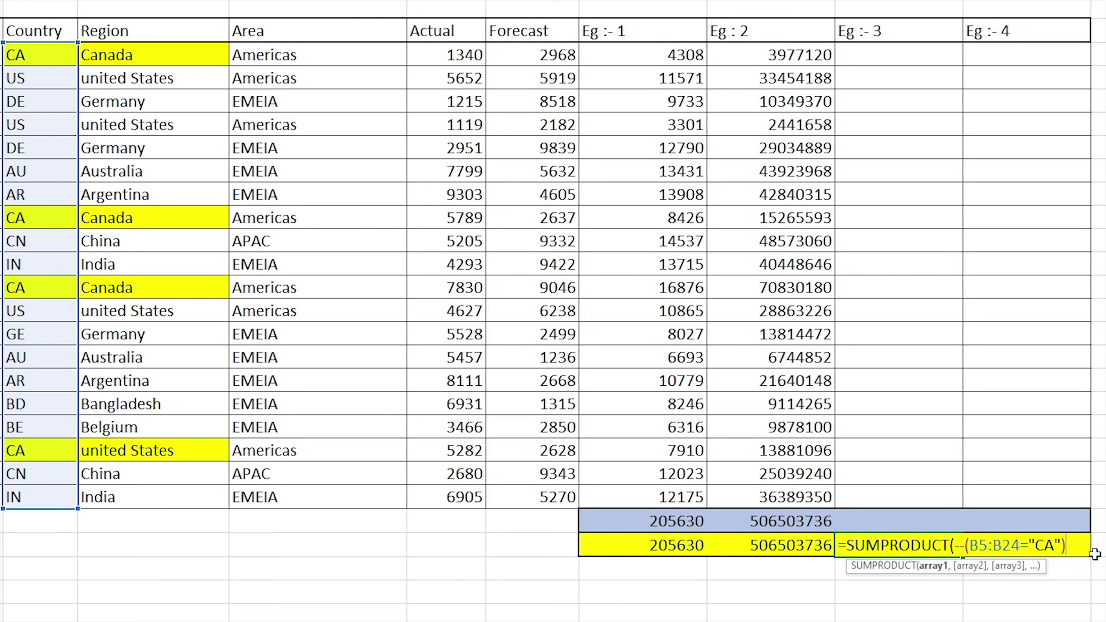
{"action": "type", "text": "*"}
{"action": "left_click_drag", "start_coordinate": [457, 55], "coordinate": [441, 491]}
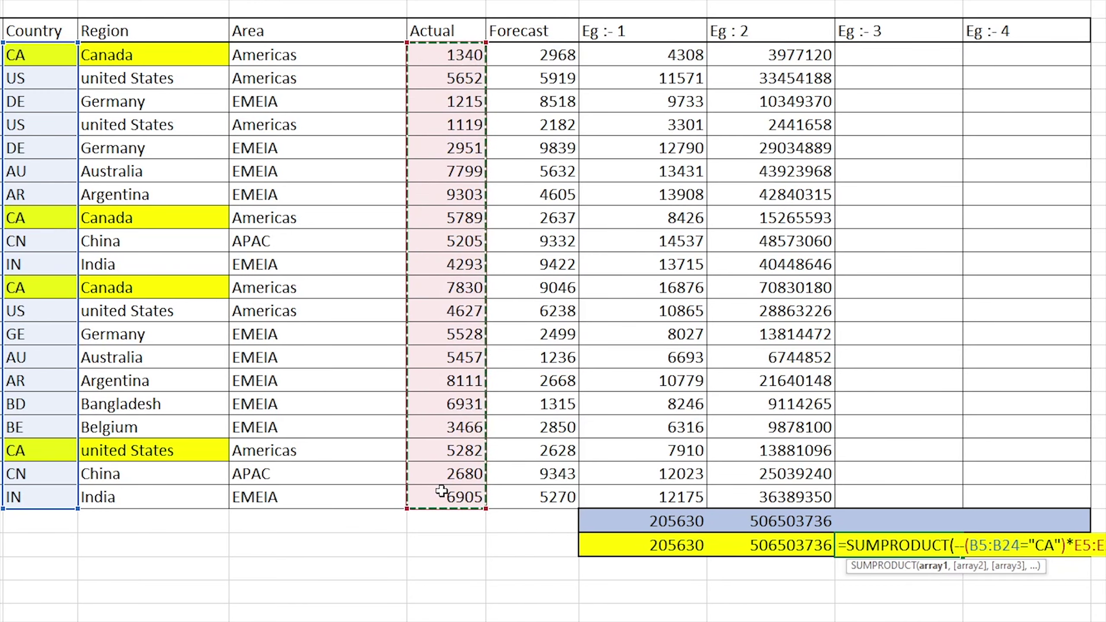
{"action": "key", "text": "Return"}
{"action": "left_click", "coordinate": [629, 316]}
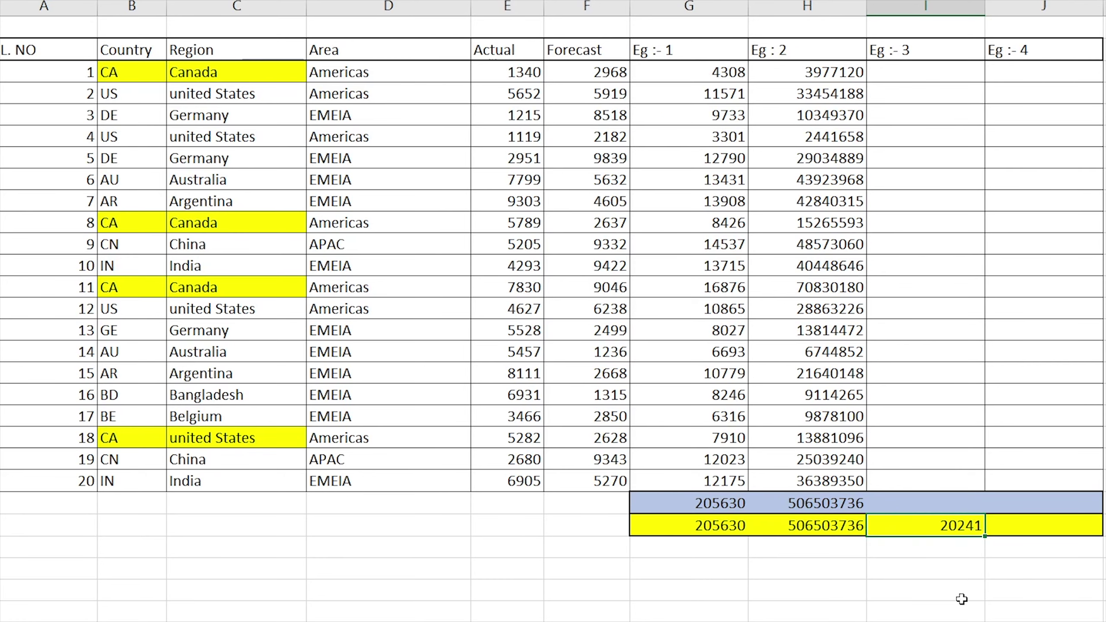
Step: Add filters to the header row and filter the Country column to CA
{"action": "left_click", "coordinate": [148, 53]}
{"action": "key", "text": "ctrl+shift+l"}
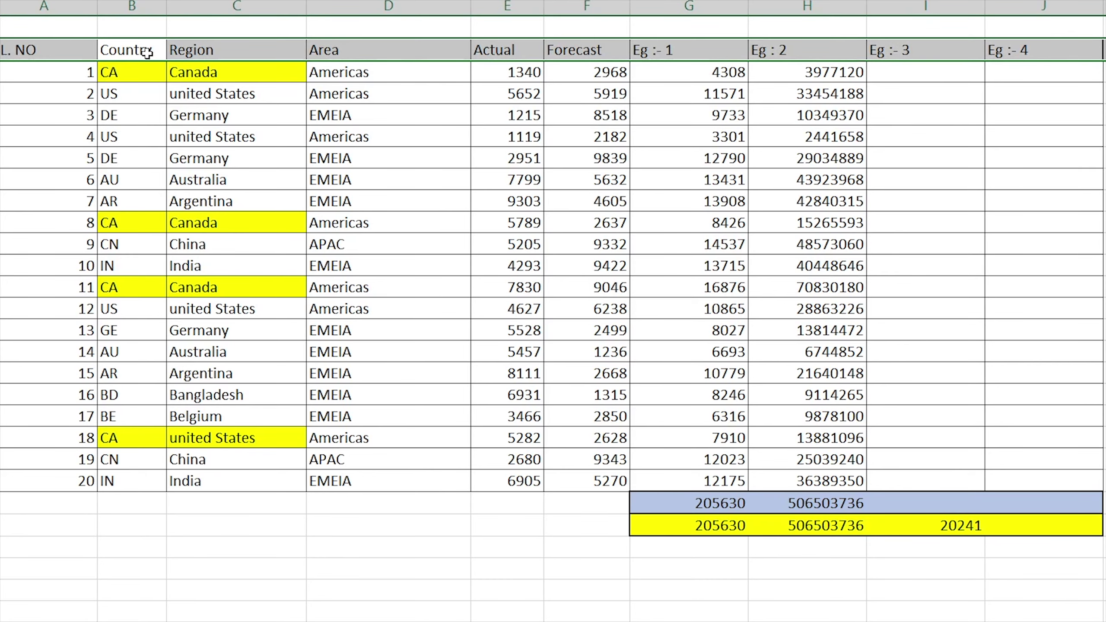
{"action": "left_click", "coordinate": [159, 52]}
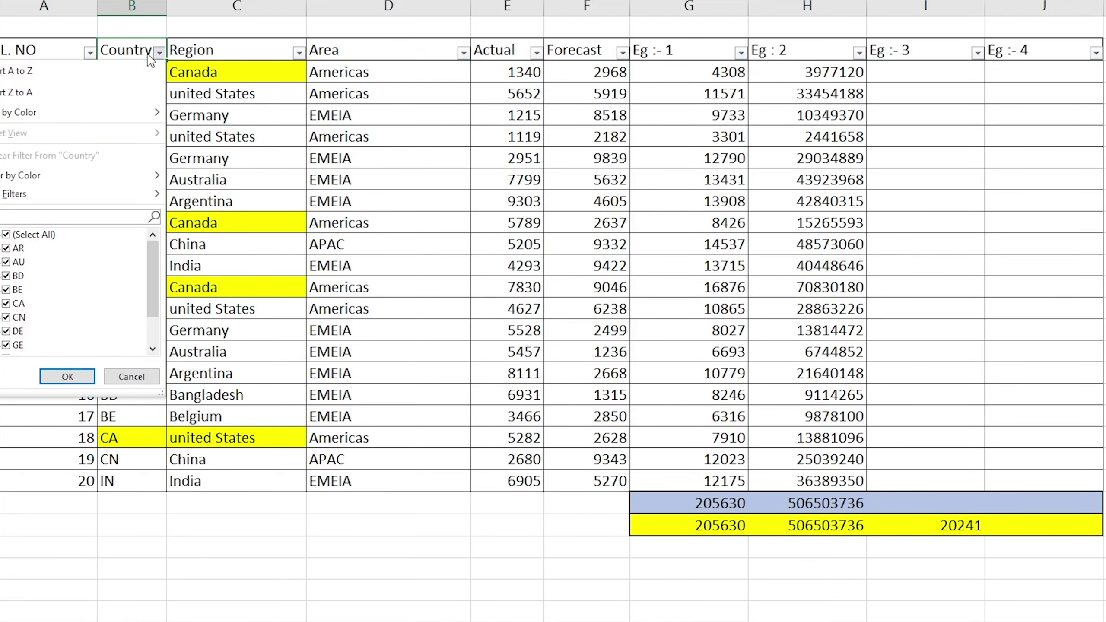
{"action": "type", "text": "CA"}
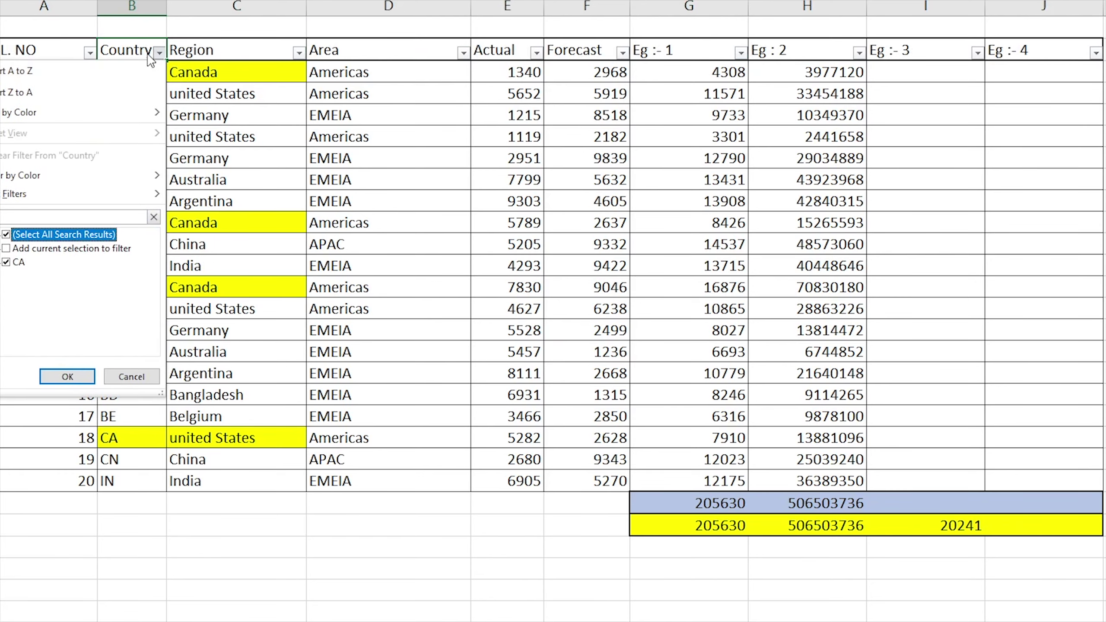
{"action": "key", "text": "Return"}
Step: Select and bold the Actual values of the filtered CA rows, then remove the filters from the table
{"action": "key", "text": "Down"}
{"action": "key", "text": "shift+Right"}
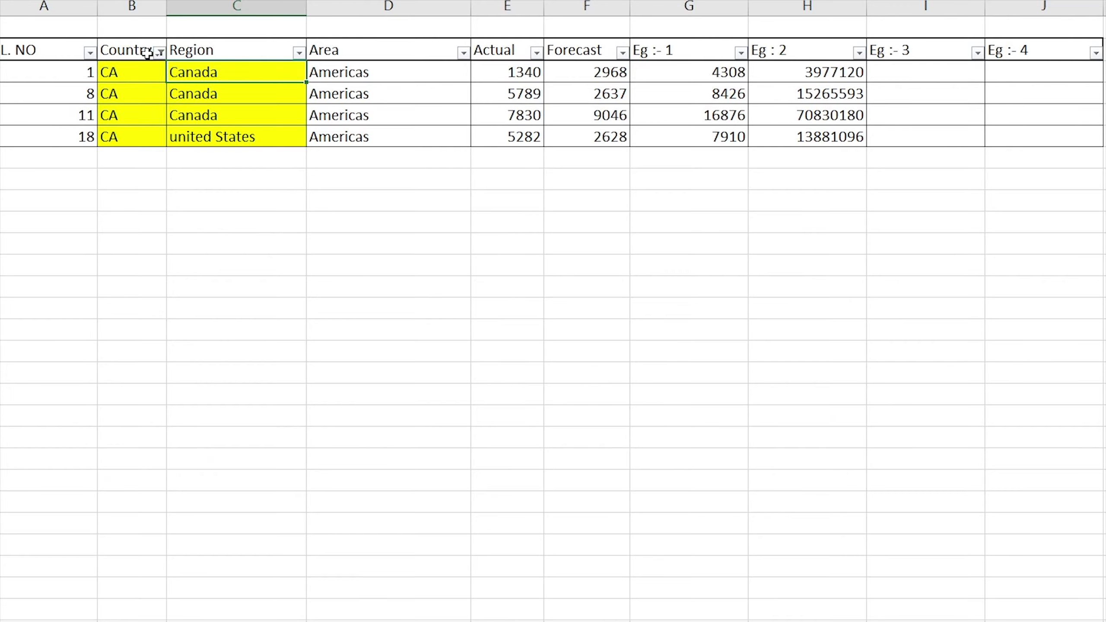
{"action": "key", "text": "shift+Left"}
{"action": "key", "text": "shift+Down"}
{"action": "key", "text": "shift+Down"}
{"action": "key", "text": "shift+Down"}
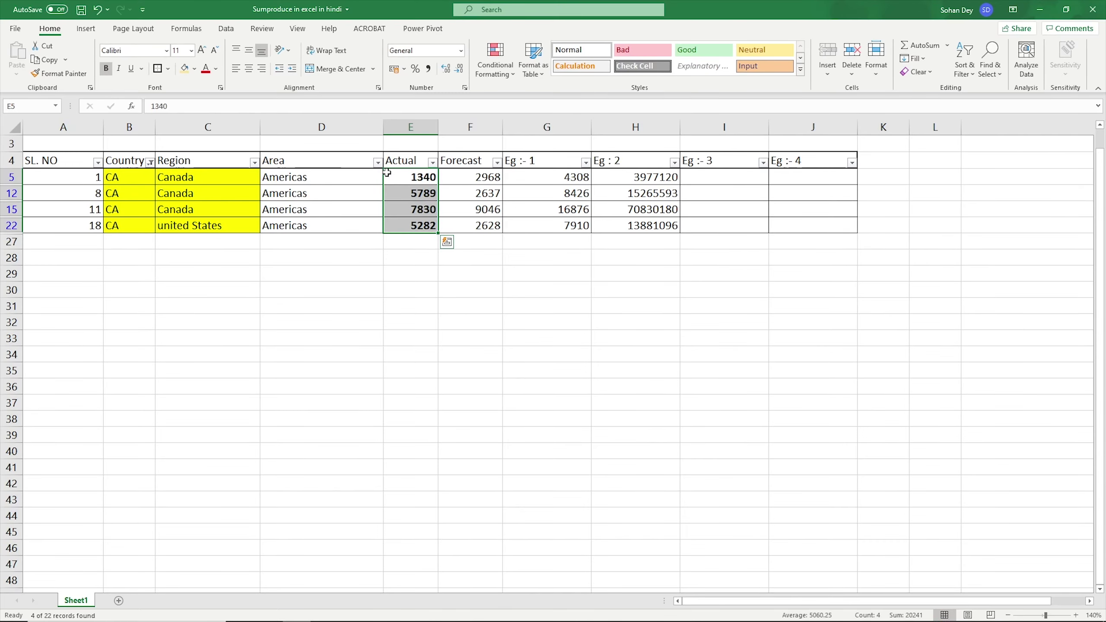
{"action": "left_click", "coordinate": [401, 163]}
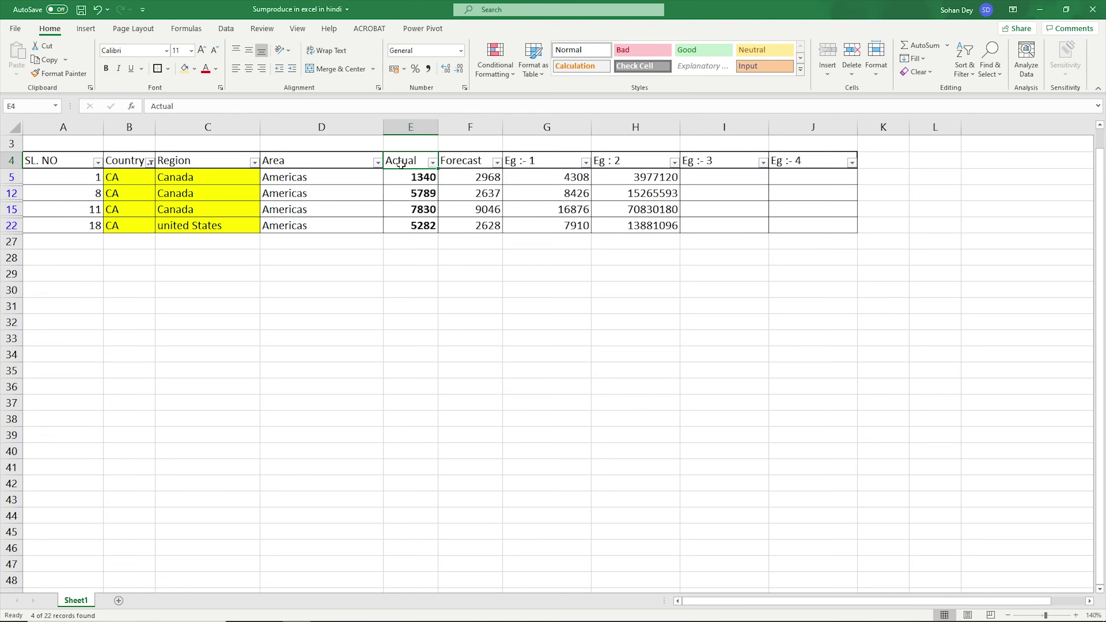
{"action": "key", "text": "ctrl+shift+l"}
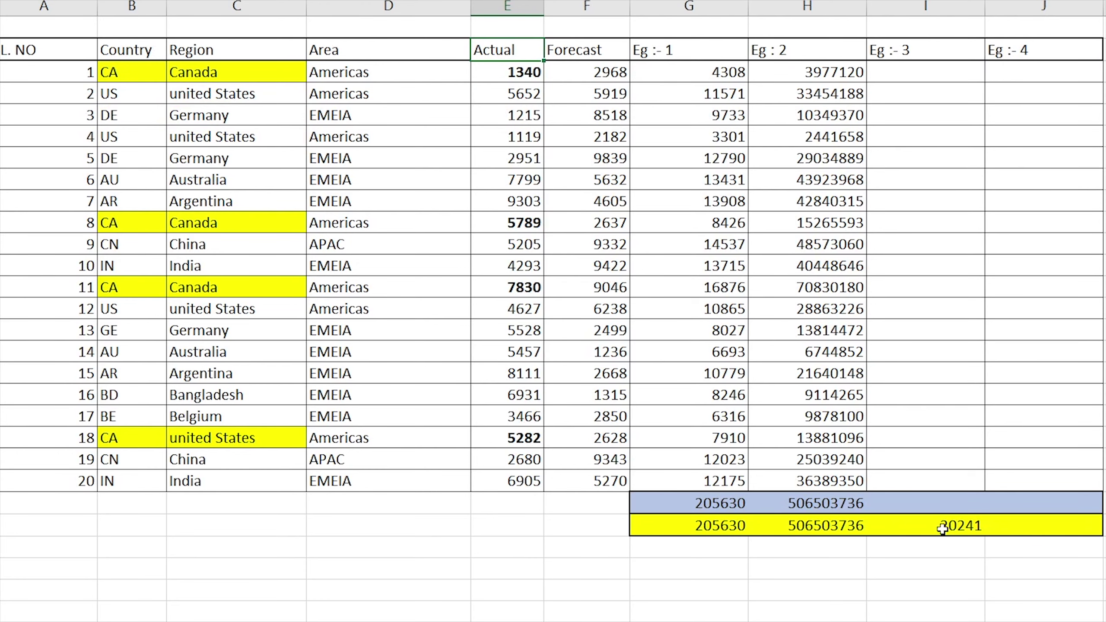
{"action": "left_click", "coordinate": [734, 517]}
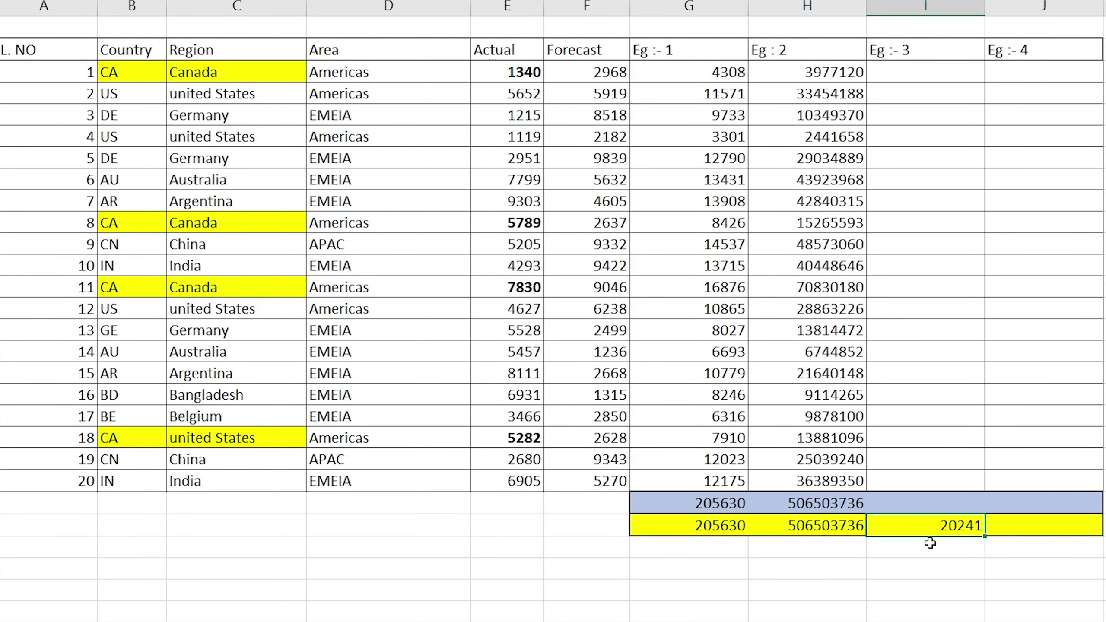
Step: Copy the bold Actual values of serial numbers 1 and 8 into the Eg :- 3 column on the same rows
{"action": "left_click", "coordinate": [510, 72]}
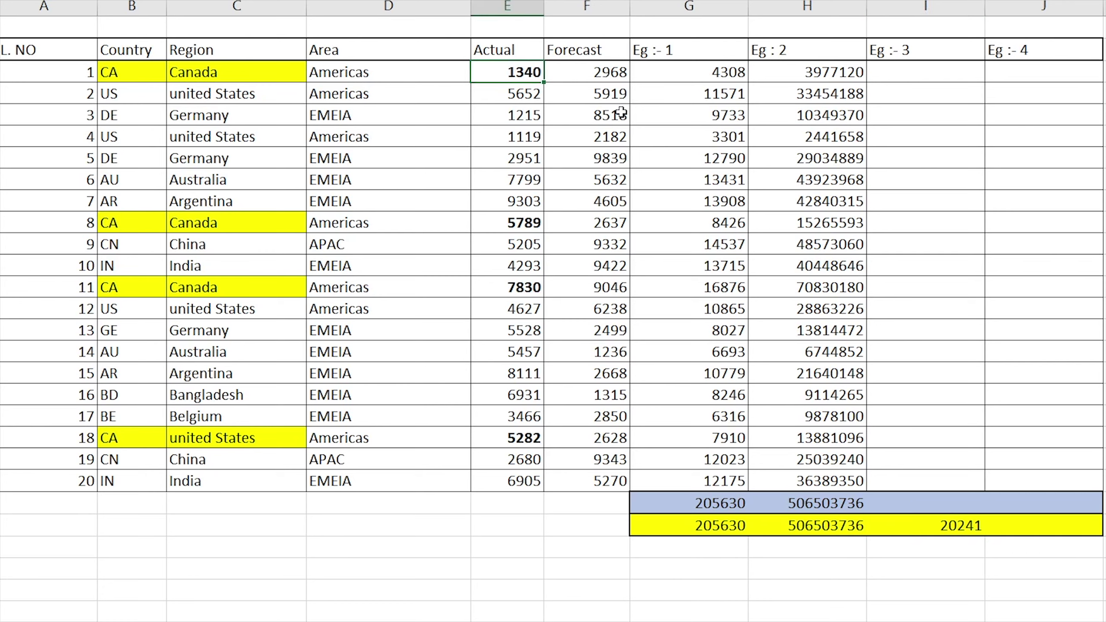
{"action": "key", "text": "ctrl+c"}
{"action": "left_click", "coordinate": [939, 74]}
{"action": "key", "text": "ctrl+v"}
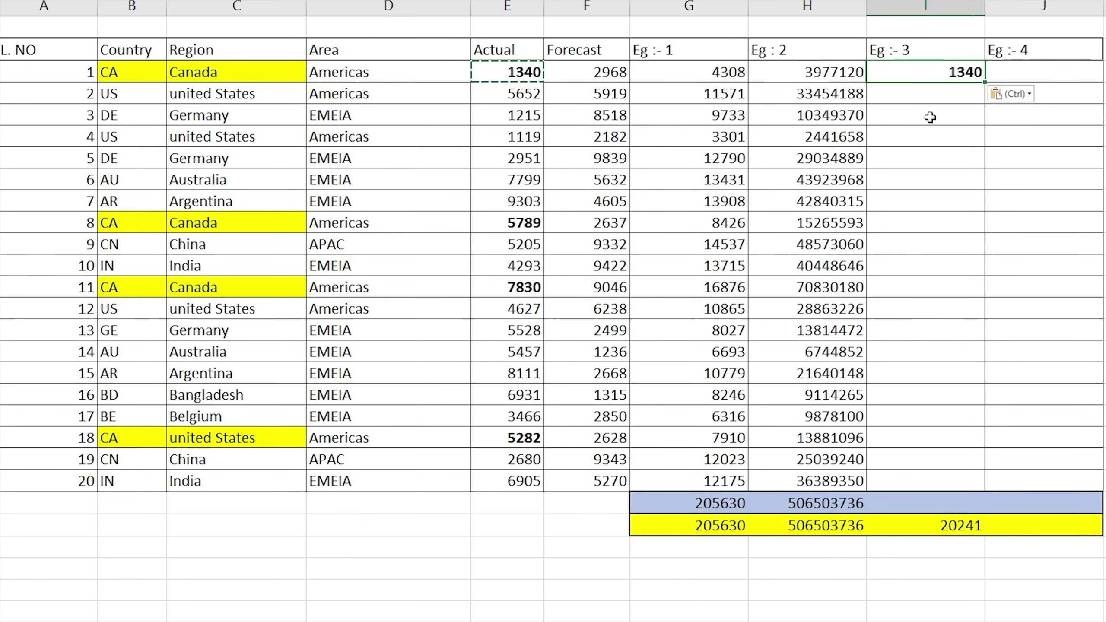
{"action": "left_click", "coordinate": [522, 223]}
{"action": "key", "text": "ctrl+c"}
{"action": "left_click", "coordinate": [927, 222]}
{"action": "key", "text": "ctrl+v"}
Step: Copy the bold Actual values of serial numbers 11 and 18 into the Eg :- 3 column on the same rows
{"action": "left_click", "coordinate": [522, 287]}
{"action": "key", "text": "ctrl+c"}
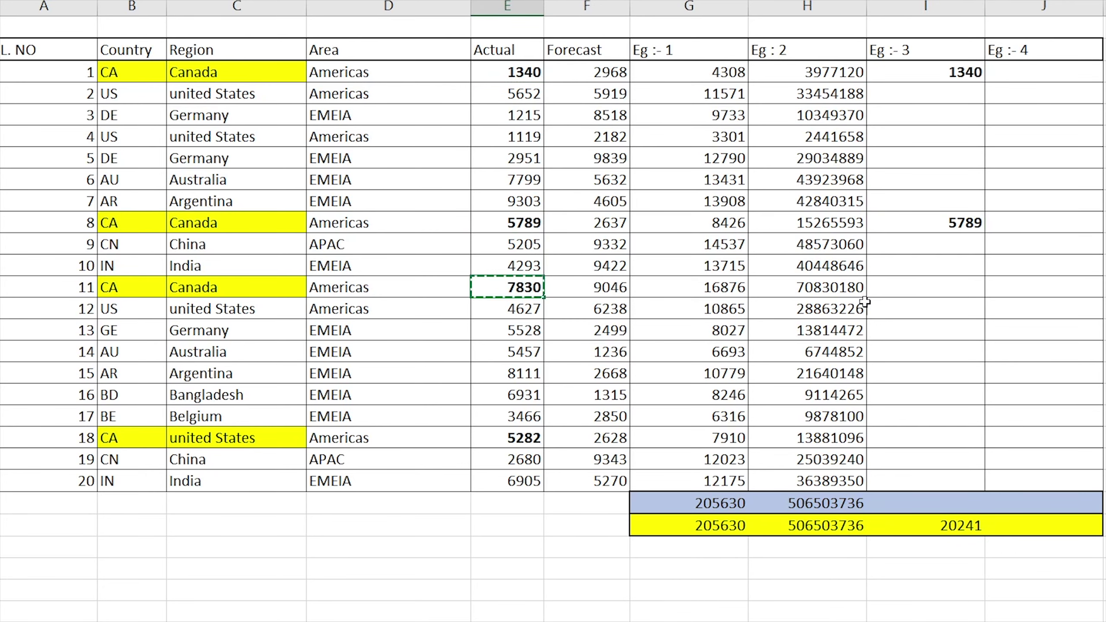
{"action": "left_click", "coordinate": [915, 288]}
{"action": "key", "text": "ctrl+v"}
{"action": "left_click", "coordinate": [536, 437]}
{"action": "key", "text": "ctrl+c"}
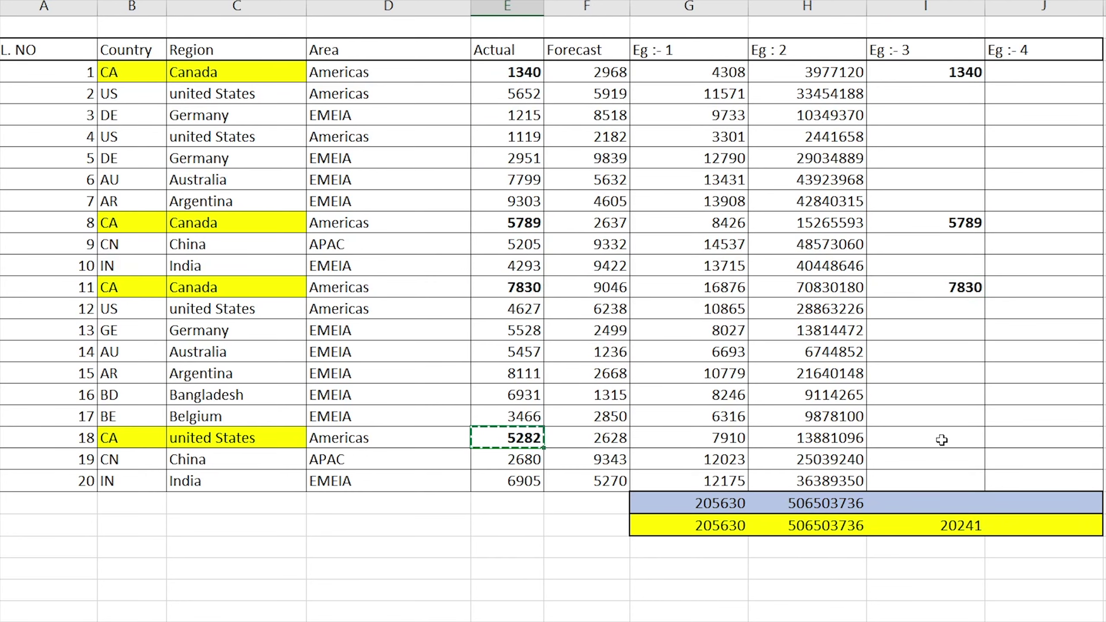
{"action": "left_click", "coordinate": [942, 440]}
{"action": "key", "text": "ctrl+v"}
{"action": "key", "text": "Escape"}
Step: Inspect the I26 SUMPRODUCT formula and its Country and Actual ranges without changing it
{"action": "left_click", "coordinate": [957, 534]}
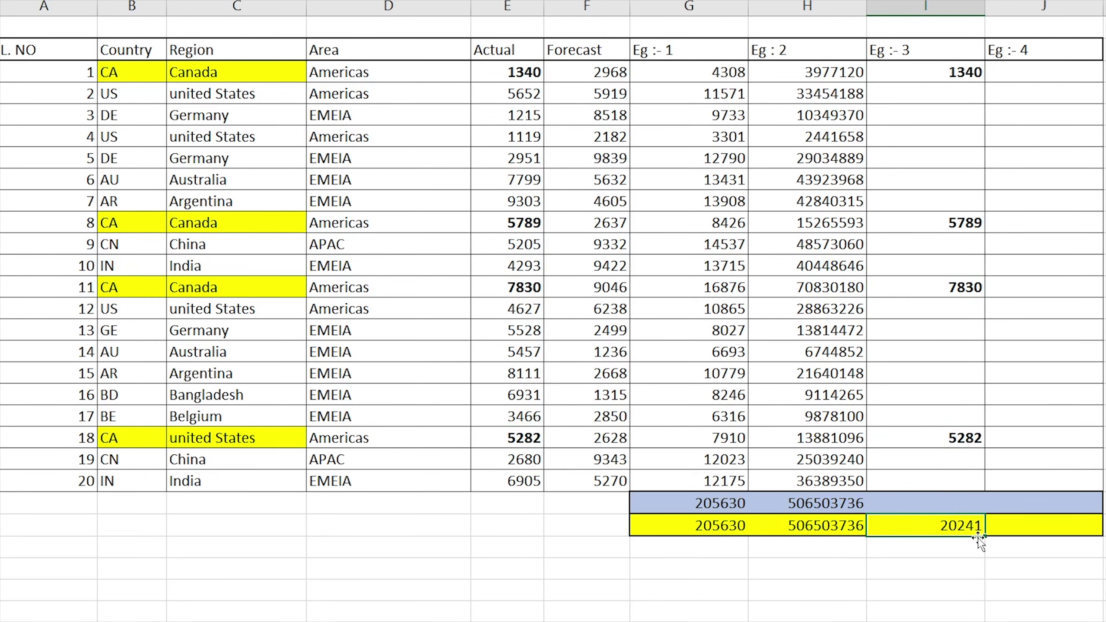
{"action": "key", "text": "F2"}
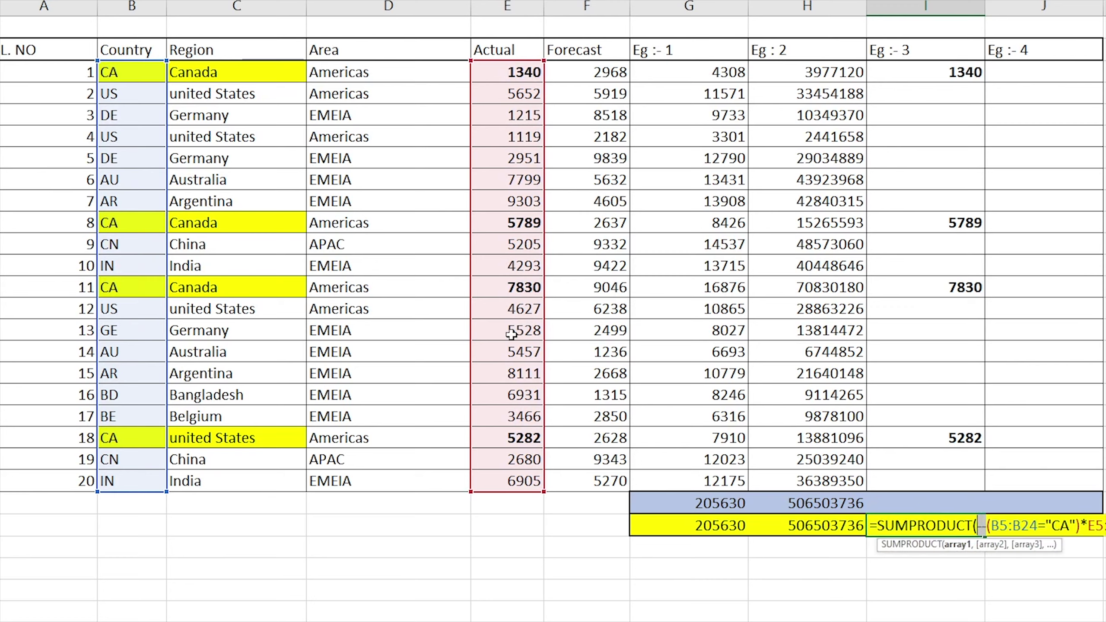
{"action": "key", "text": "Escape"}
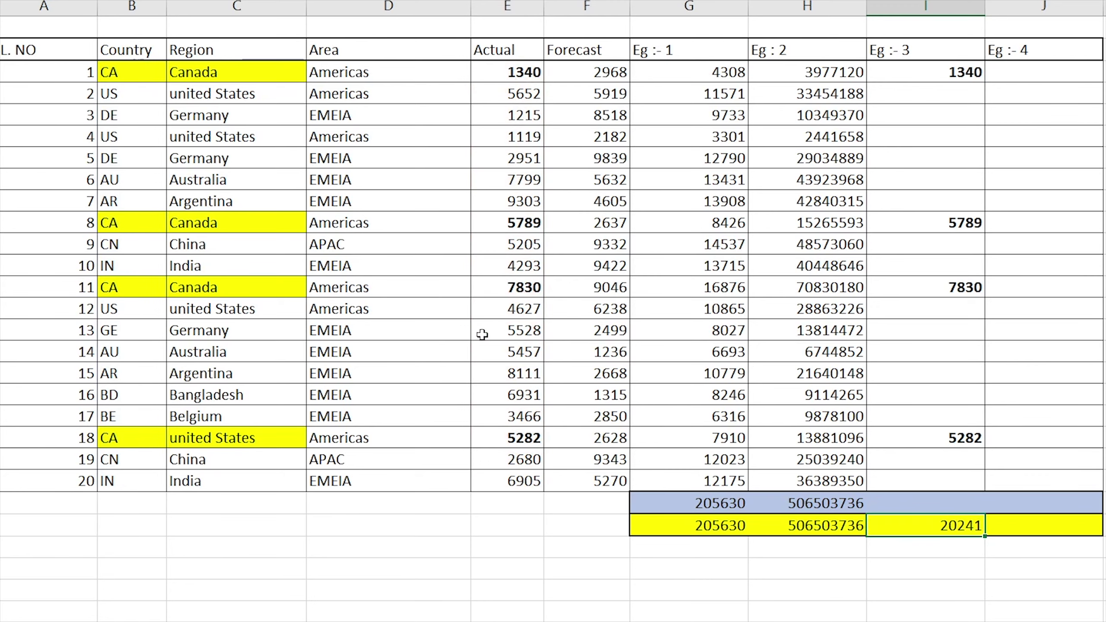
Step: Insert a blank column before Country and enter TRUE for serial number 1 and FALSE for serial number 2
{"action": "left_click", "coordinate": [139, 4]}
{"action": "key", "text": "ctrl+shift+equal"}
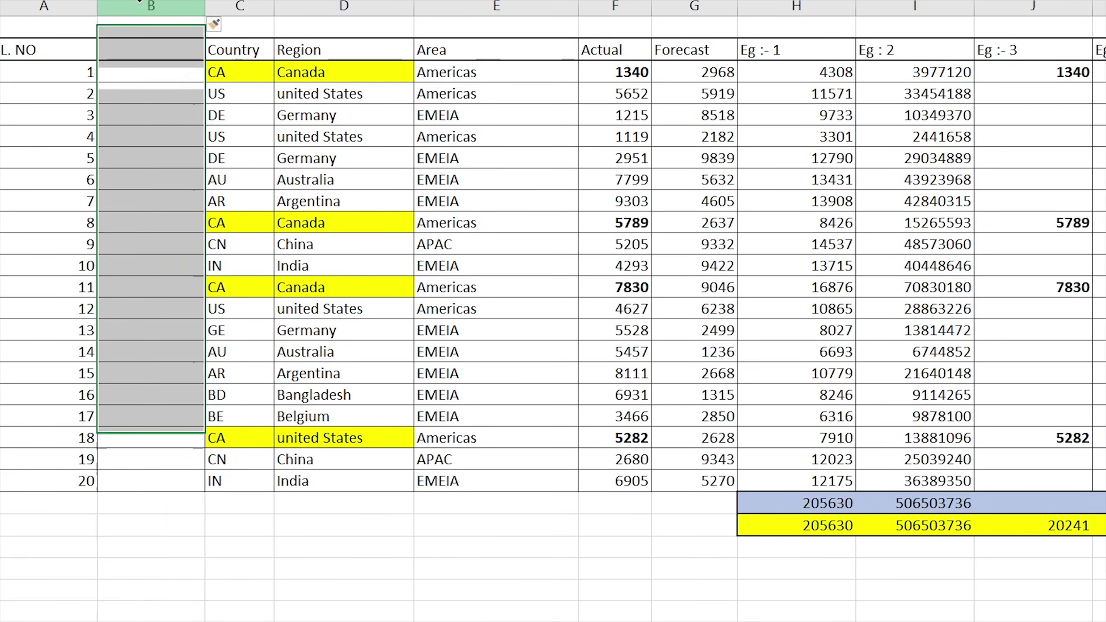
{"action": "type", "text": "True"}
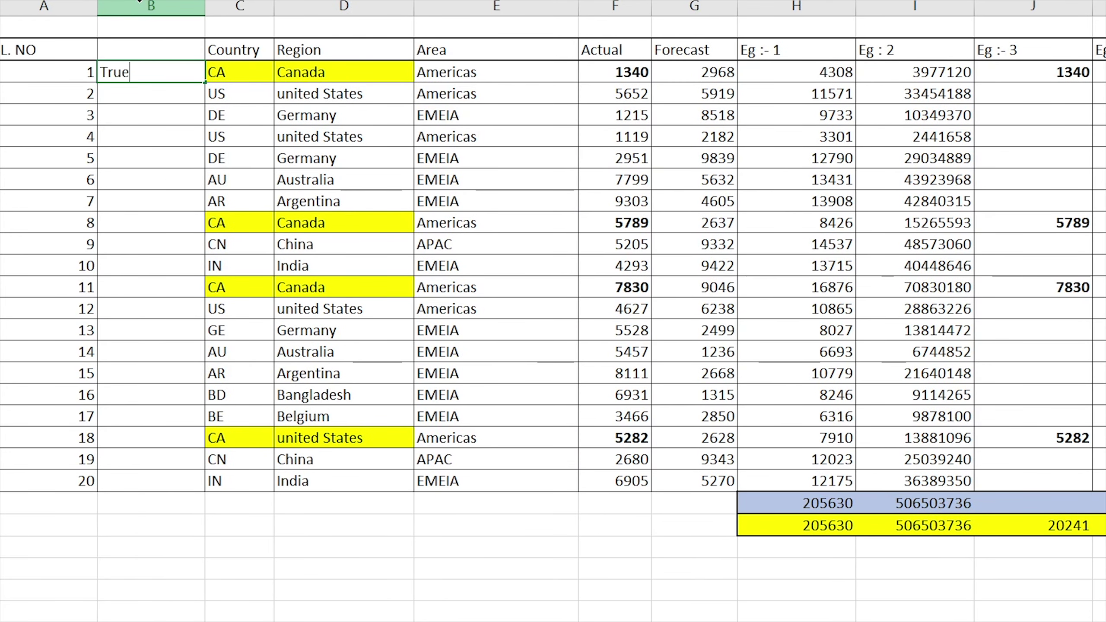
{"action": "key", "text": "Return"}
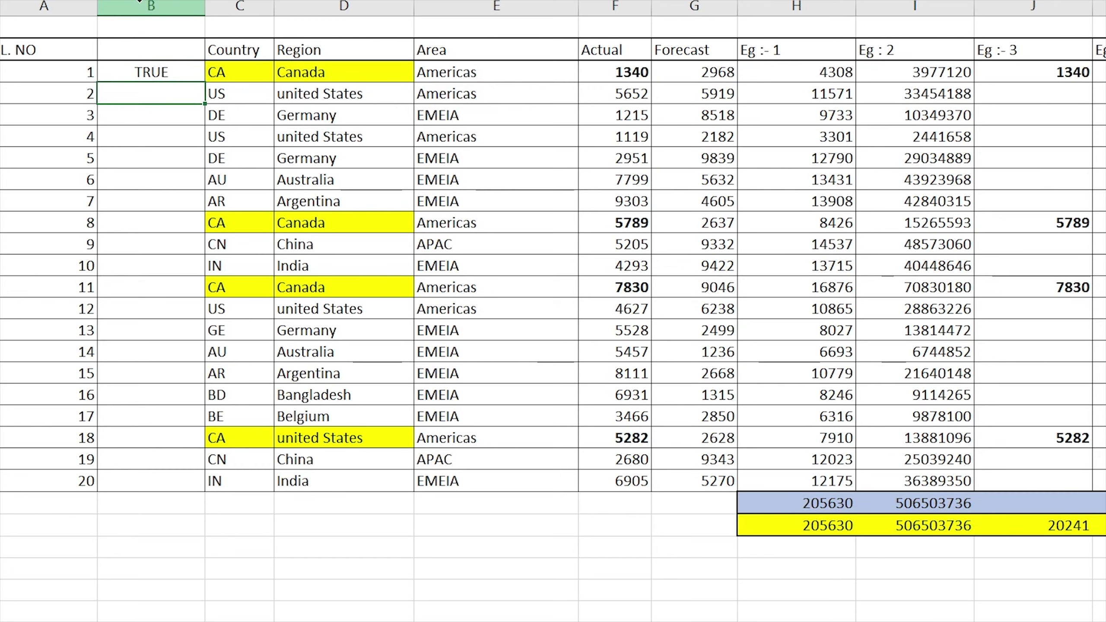
{"action": "type", "text": "Fals"}
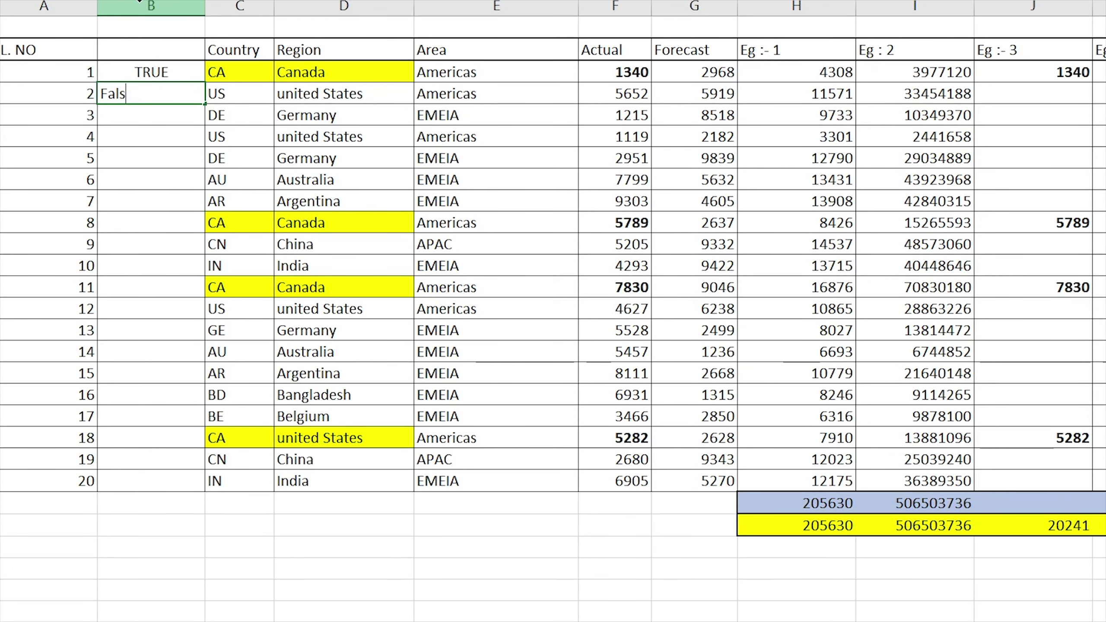
{"action": "type", "text": "e"}
{"action": "key", "text": "Return"}
{"action": "key", "text": "Up"}
{"action": "key", "text": "Up"}
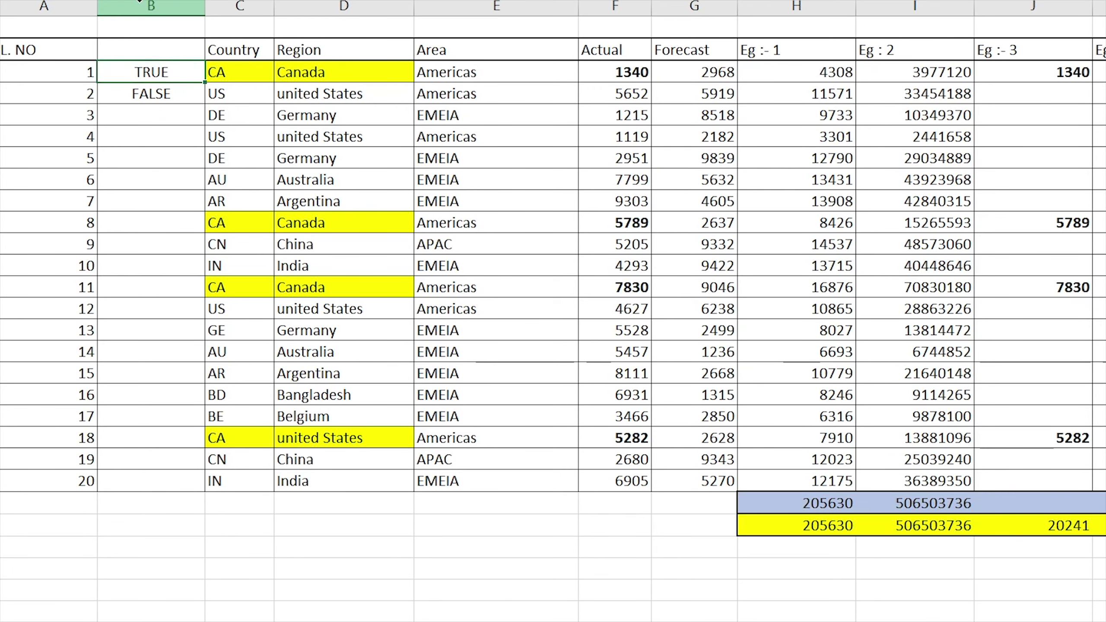
Step: Copy the TRUE marker from serial number 1 to serial number 8 in the inserted column
{"action": "key", "text": "ctrl+c"}
{"action": "key", "text": "Down"}
{"action": "key", "text": "Down"}
{"action": "key", "text": "Down"}
{"action": "key", "text": "Down"}
{"action": "key", "text": "Down"}
{"action": "key", "text": "Down"}
{"action": "key", "text": "Down"}
{"action": "key", "text": "ctrl+v"}
Step: Paste the copied TRUE marker beside serial numbers 11 and 18, and narrow column B
{"action": "key", "text": "Down"}
{"action": "key", "text": "Down"}
{"action": "key", "text": "Down"}
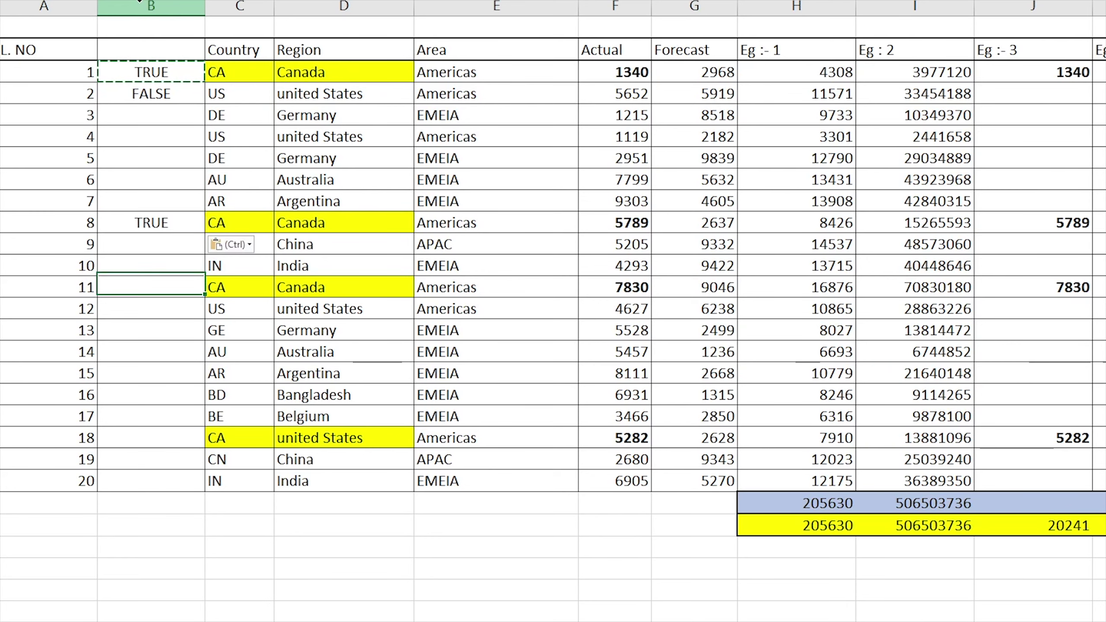
{"action": "key", "text": "ctrl+v"}
{"action": "key", "text": "Down"}
{"action": "key", "text": "Down"}
{"action": "key", "text": "Down"}
{"action": "key", "text": "Down"}
{"action": "key", "text": "Down"}
{"action": "key", "text": "Down"}
{"action": "key", "text": "Down"}
{"action": "key", "text": "ctrl+v"}
{"action": "key", "text": "Escape"}
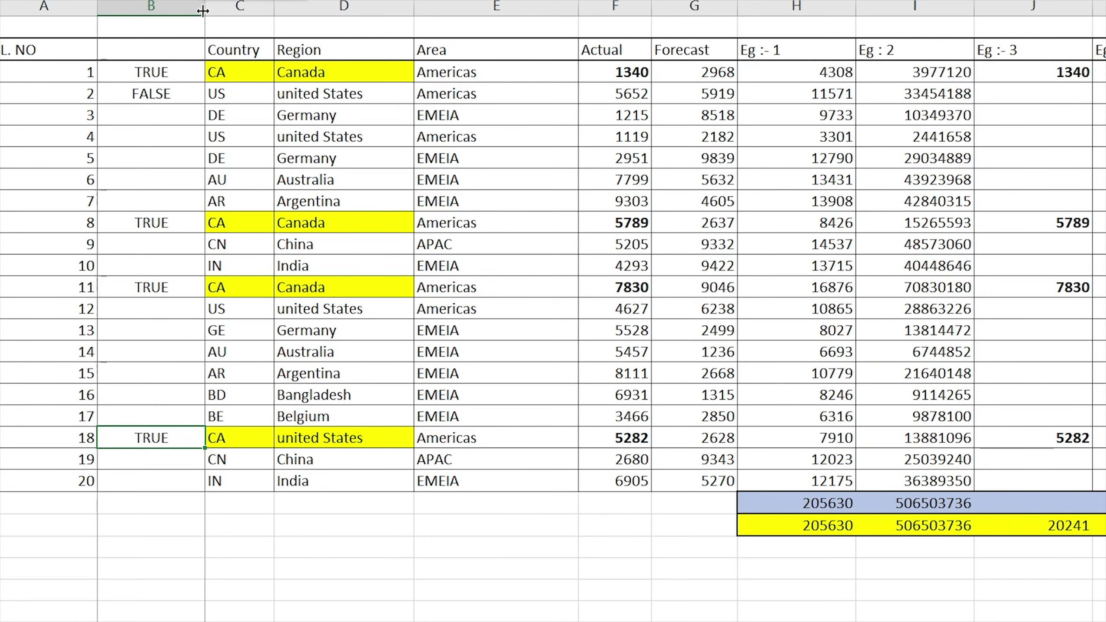
{"action": "left_click_drag", "start_coordinate": [203, 10], "coordinate": [181, 10]}
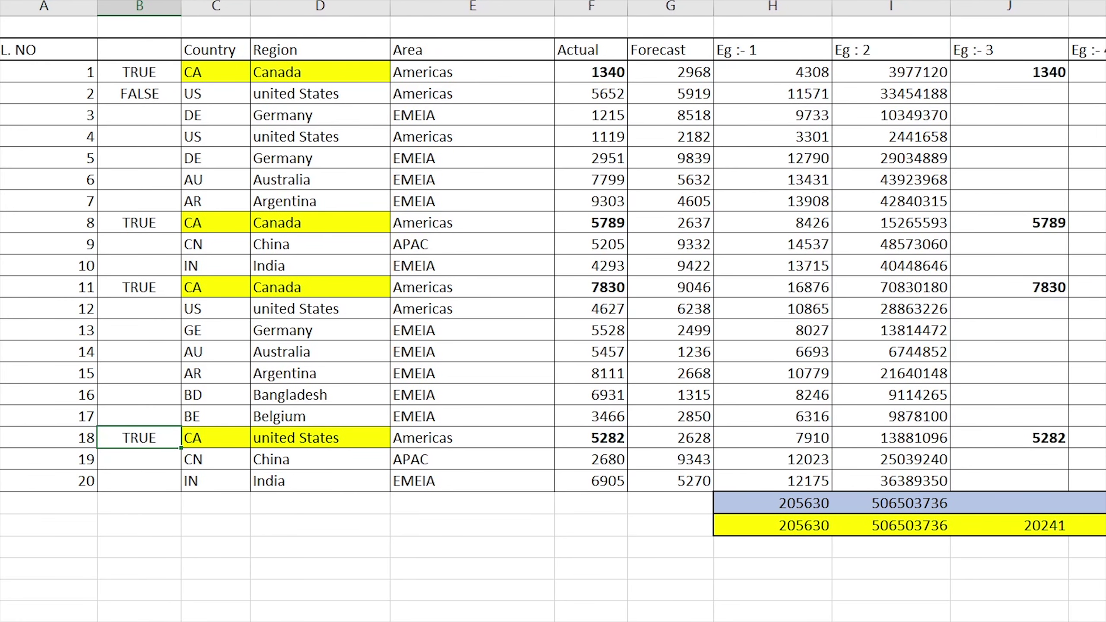
Step: Change the Country code of serial number 8 to CN
{"action": "left_click", "coordinate": [1036, 527]}
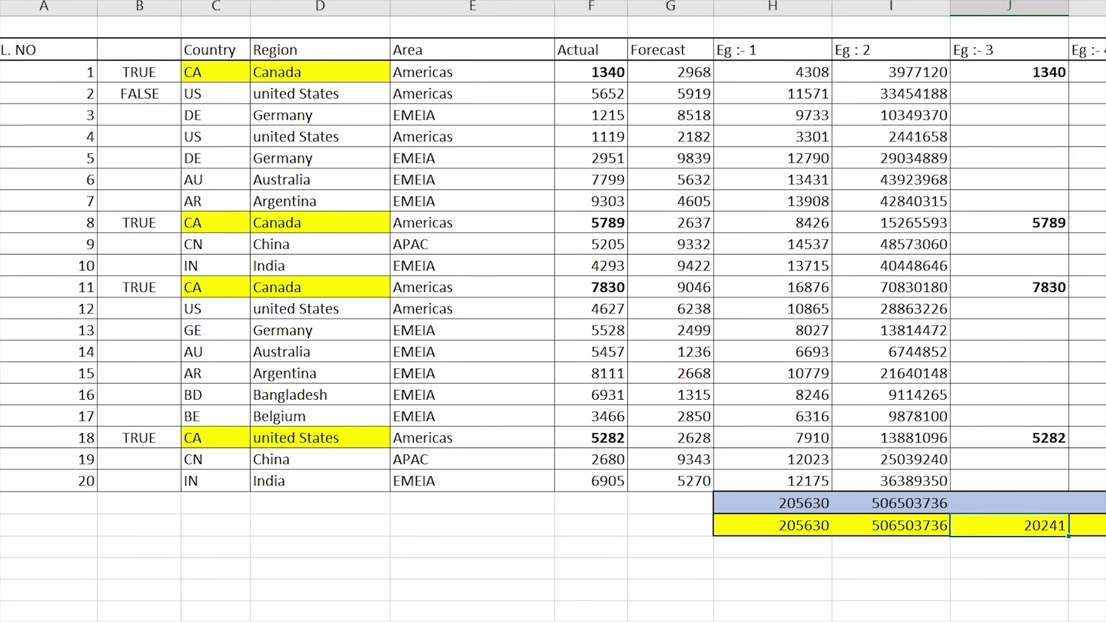
{"action": "left_click", "coordinate": [220, 224]}
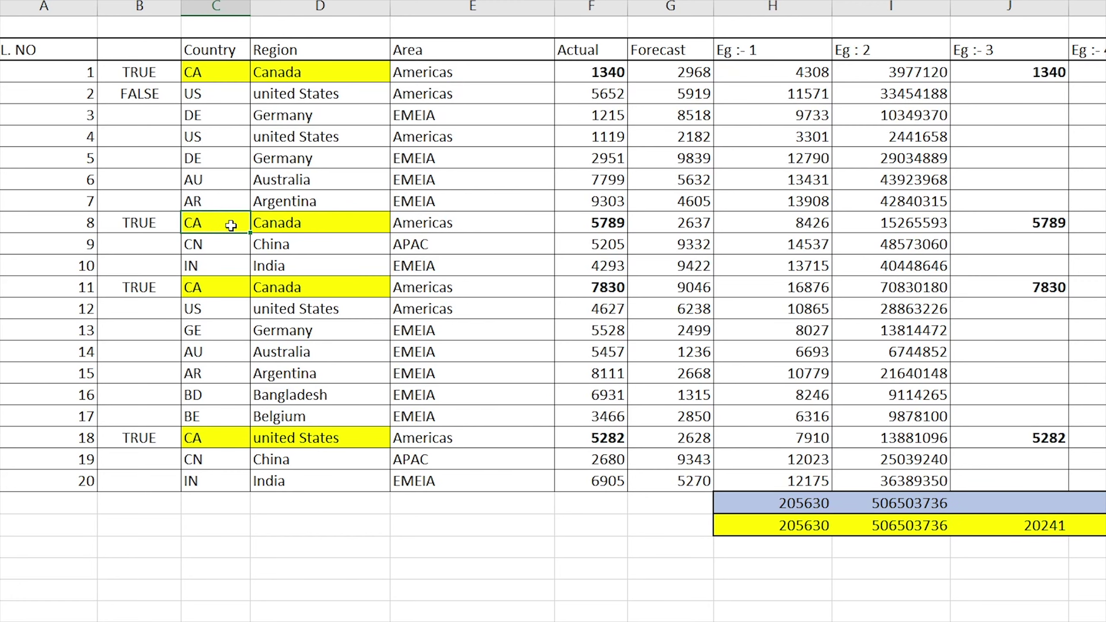
{"action": "type", "text": "SN"}
{"action": "key", "text": "ctrl+Return"}
Step: Review the remaining CA entries in the Country column and their Eg :- 3 values for serial numbers 1, 11 and 18
{"action": "left_click", "coordinate": [135, 71]}
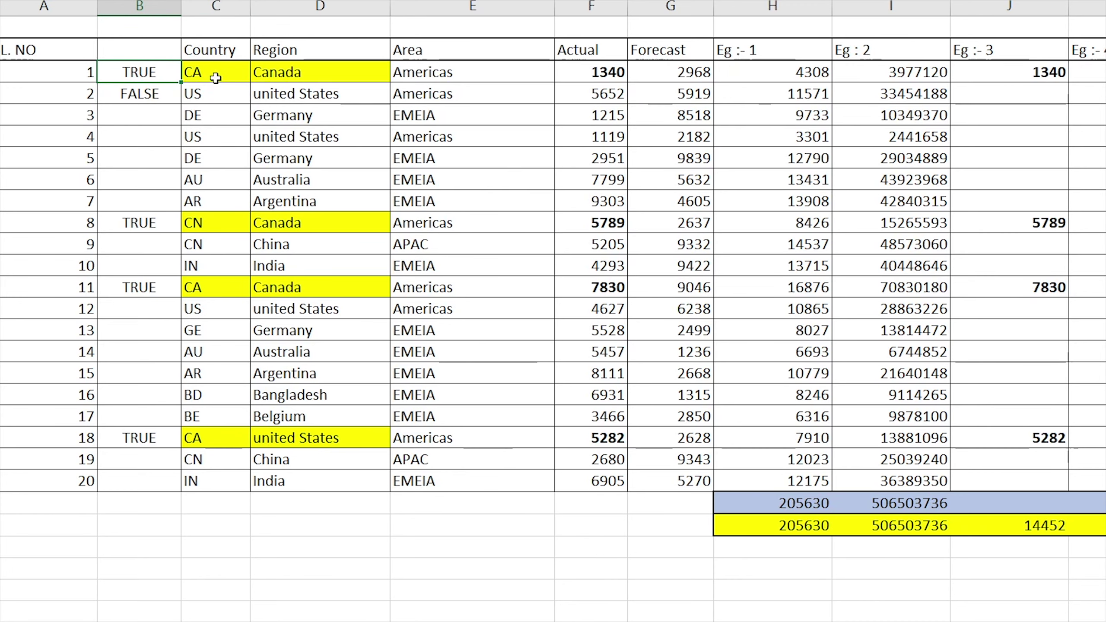
{"action": "left_click", "coordinate": [202, 75]}
{"action": "left_click", "coordinate": [220, 294]}
{"action": "left_click", "coordinate": [215, 436]}
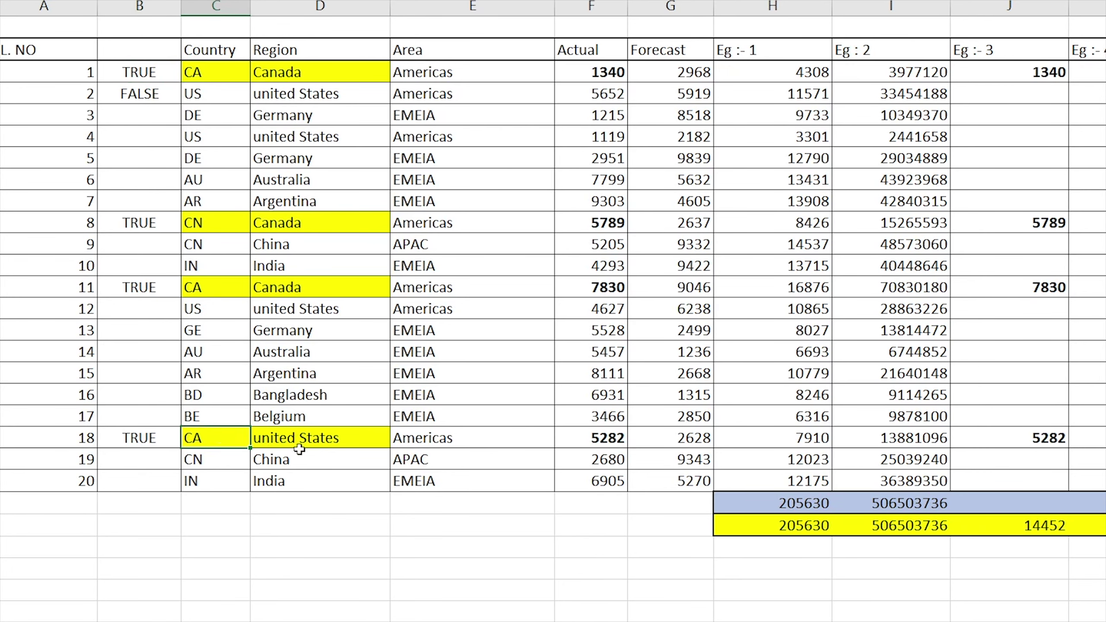
{"action": "left_click", "coordinate": [1051, 72]}
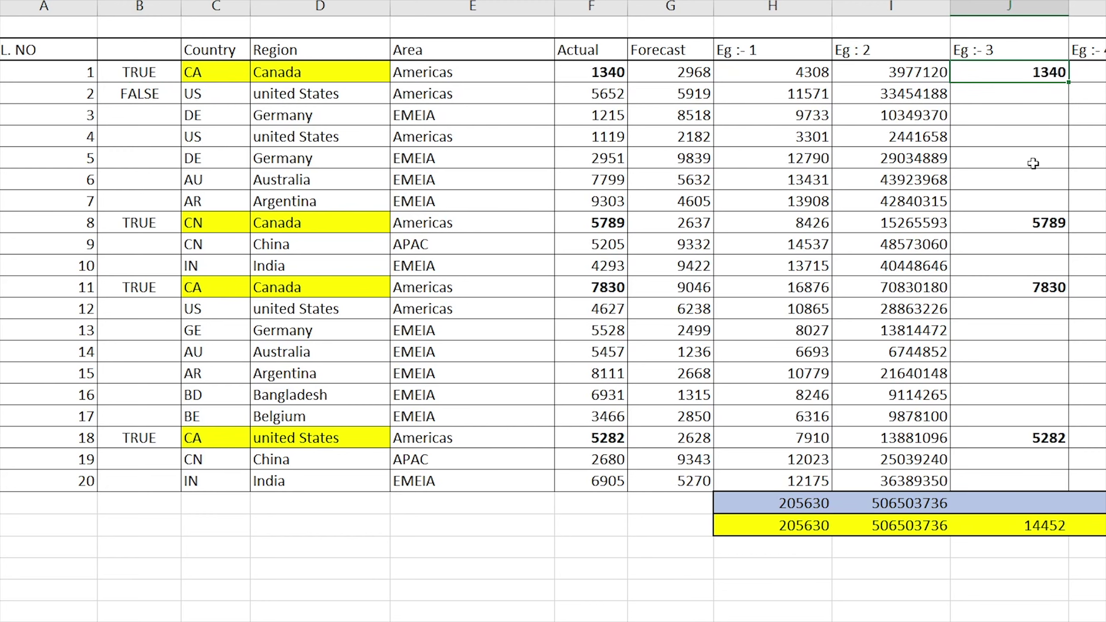
{"action": "left_click_drag", "start_coordinate": [1014, 60], "coordinate": [1080, 92]}
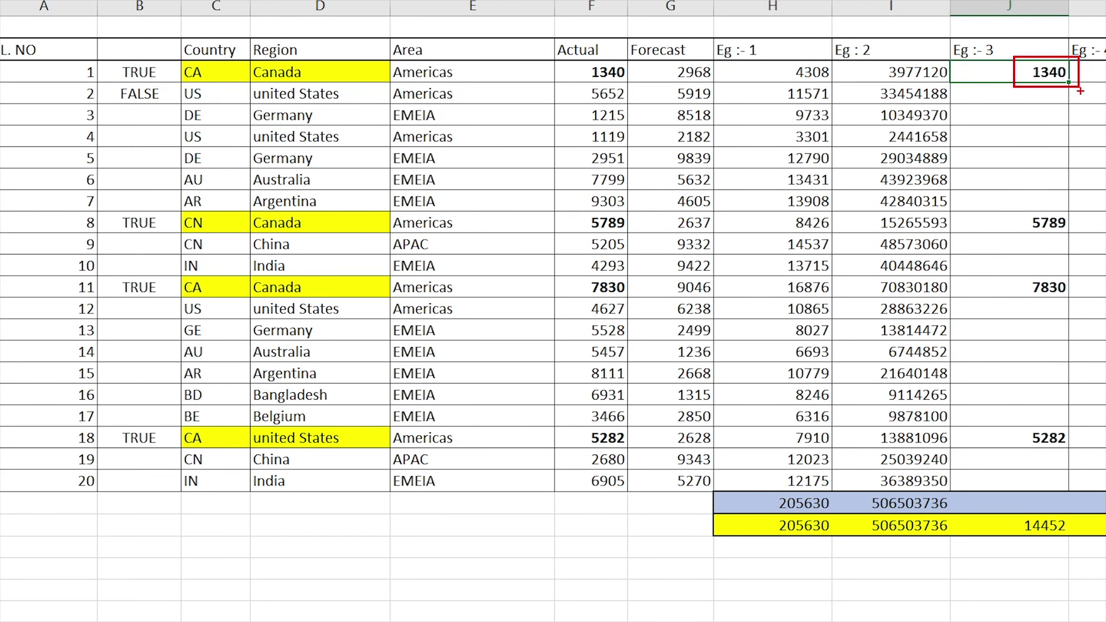
{"action": "left_click_drag", "start_coordinate": [999, 286], "coordinate": [1079, 314]}
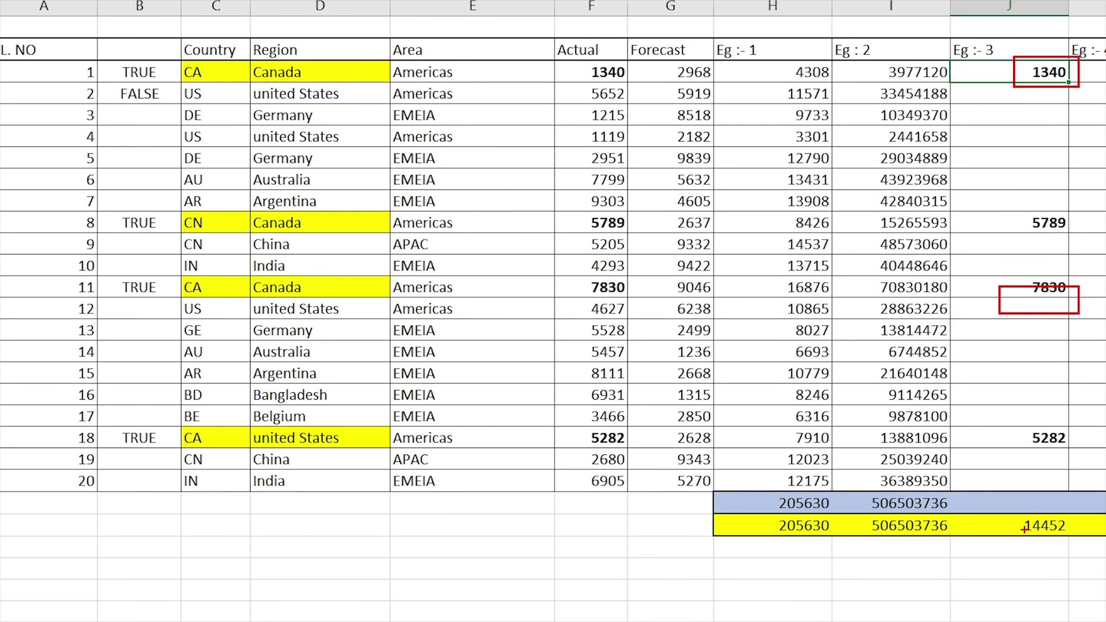
{"action": "left_click_drag", "start_coordinate": [1010, 399], "coordinate": [1085, 455]}
{"action": "key", "text": "Escape"}
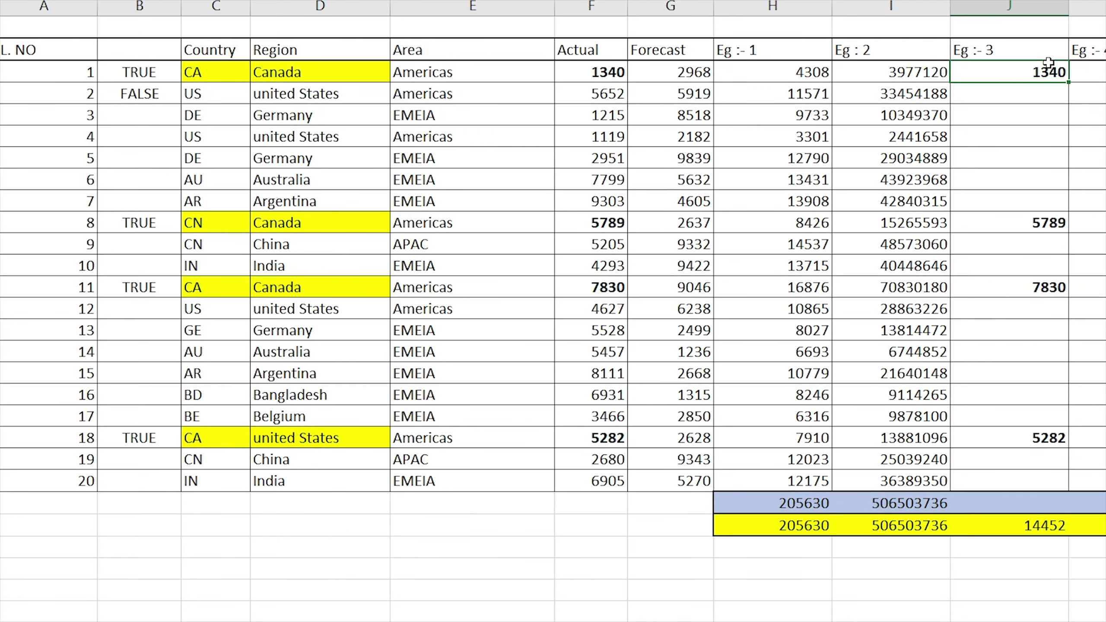
Step: Select the Eg :- 3 values of serial numbers 1, 11 and 18 together to compare their sum with the SUMPRODUCT result
{"action": "left_click", "coordinate": [1045, 285], "text": "ctrl"}
{"action": "left_click", "coordinate": [1038, 438], "text": "ctrl"}
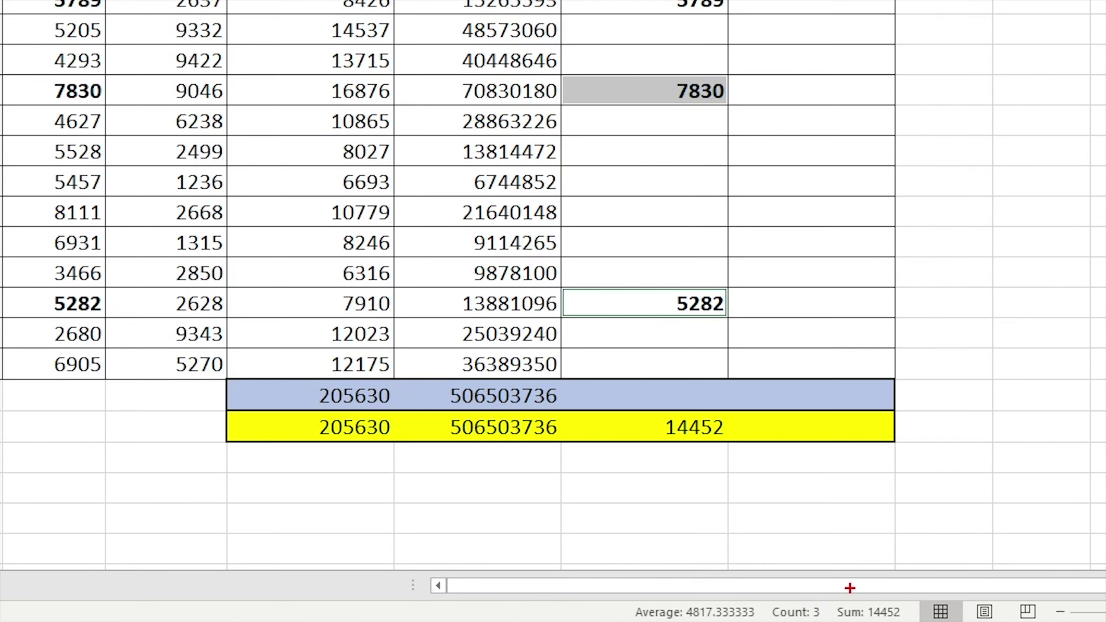
{"action": "left_click_drag", "start_coordinate": [849, 588], "coordinate": [918, 621]}
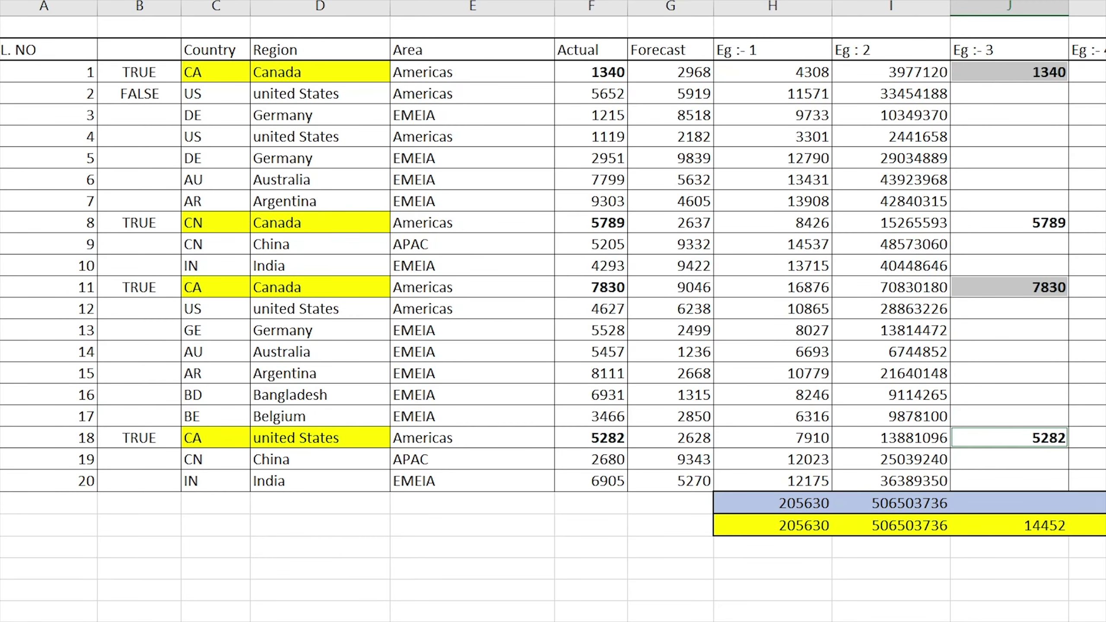
Step: Narrow column B slightly more and select the first data cell of the Eg :- 4 column
{"action": "left_click", "coordinate": [1021, 438]}
{"action": "left_click_drag", "start_coordinate": [185, 6], "coordinate": [175, 5]}
{"action": "left_click", "coordinate": [1101, 73]}
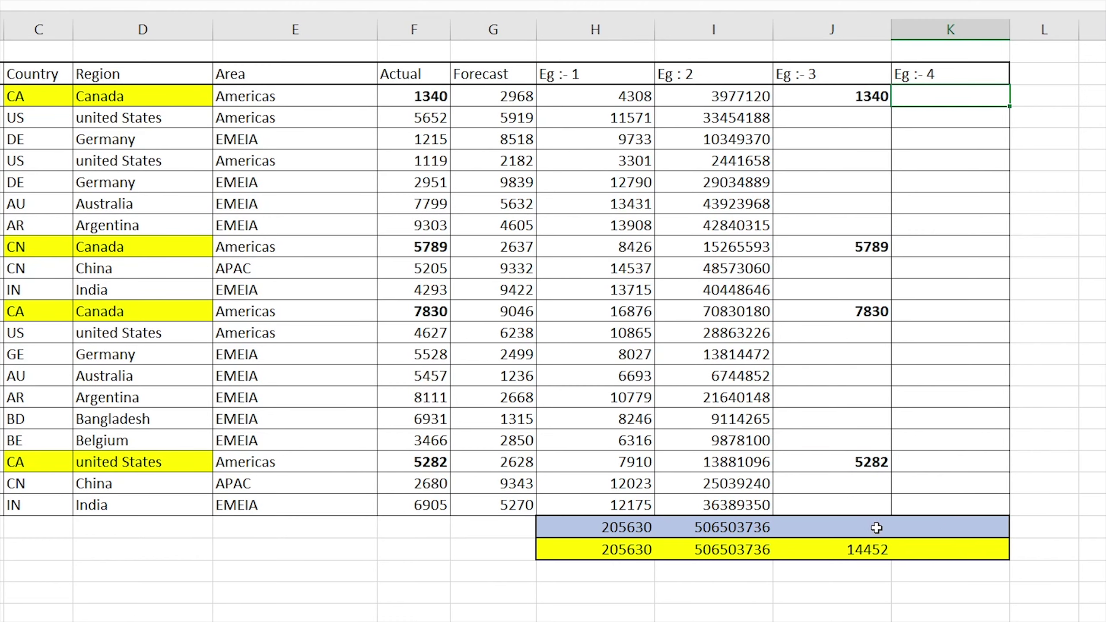
{"action": "mouse_move", "coordinate": [30, 96]}
{"action": "left_mouse_down"}
{"action": "mouse_move", "coordinate": [65, 161]}
{"action": "mouse_move", "coordinate": [94, 460]}
{"action": "mouse_move", "coordinate": [118, 508]}
{"action": "left_mouse_up"}
{"action": "left_click", "coordinate": [932, 93]}
{"action": "type", "text": "=s"}
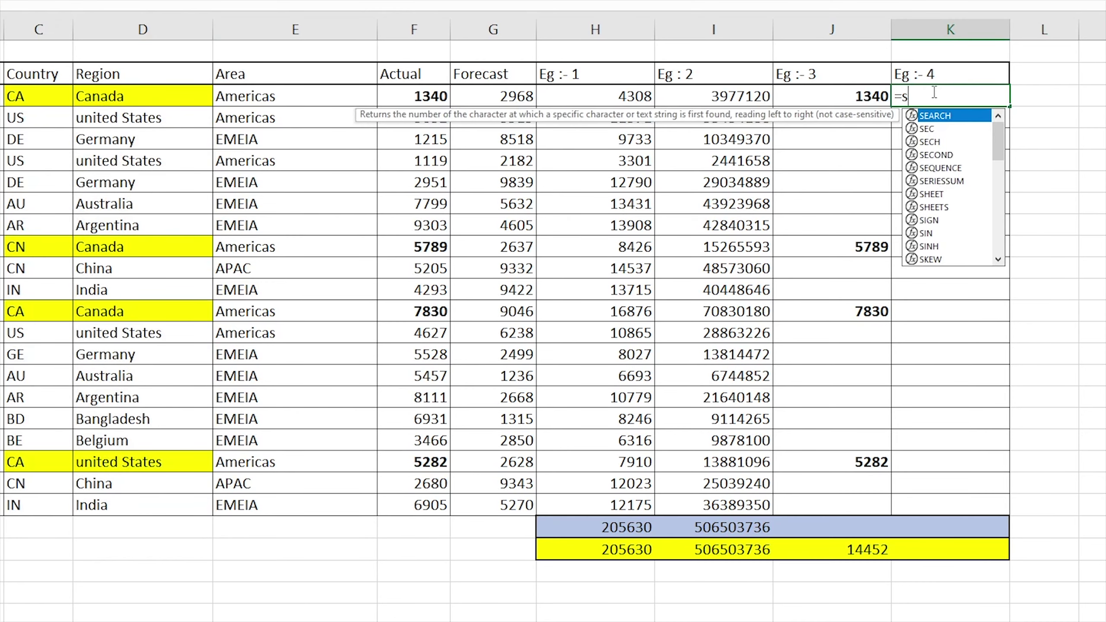
{"action": "key", "text": "Escape"}
{"action": "key", "text": "Escape"}
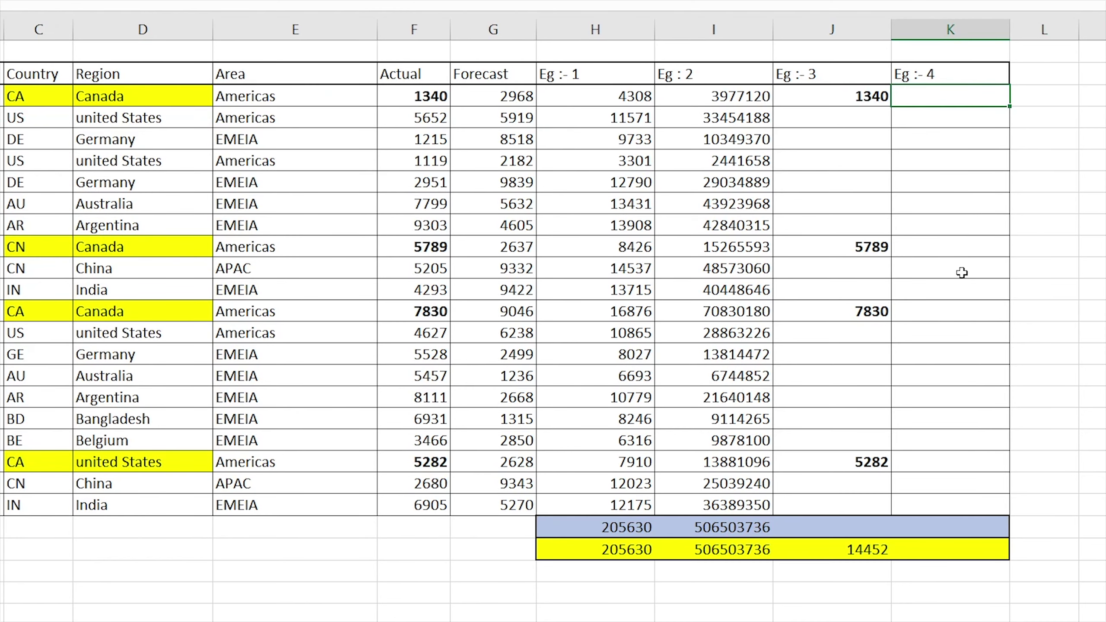
Step: Start a SUMPRODUCT formula in K26, the yellow Eg :- 4 cell, with the Country condition --(C5:C24="CA")
{"action": "left_click", "coordinate": [964, 548]}
{"action": "type", "text": "=sum"}
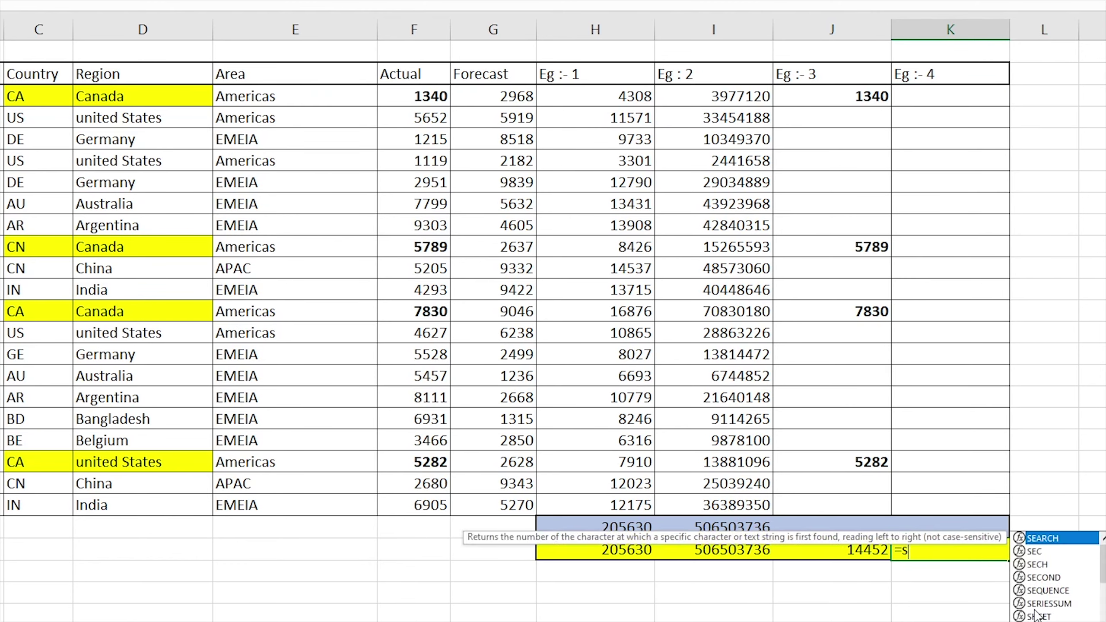
{"action": "key", "text": "Down"}
{"action": "key", "text": "Down"}
{"action": "key", "text": "Down"}
{"action": "key", "text": "Tab"}
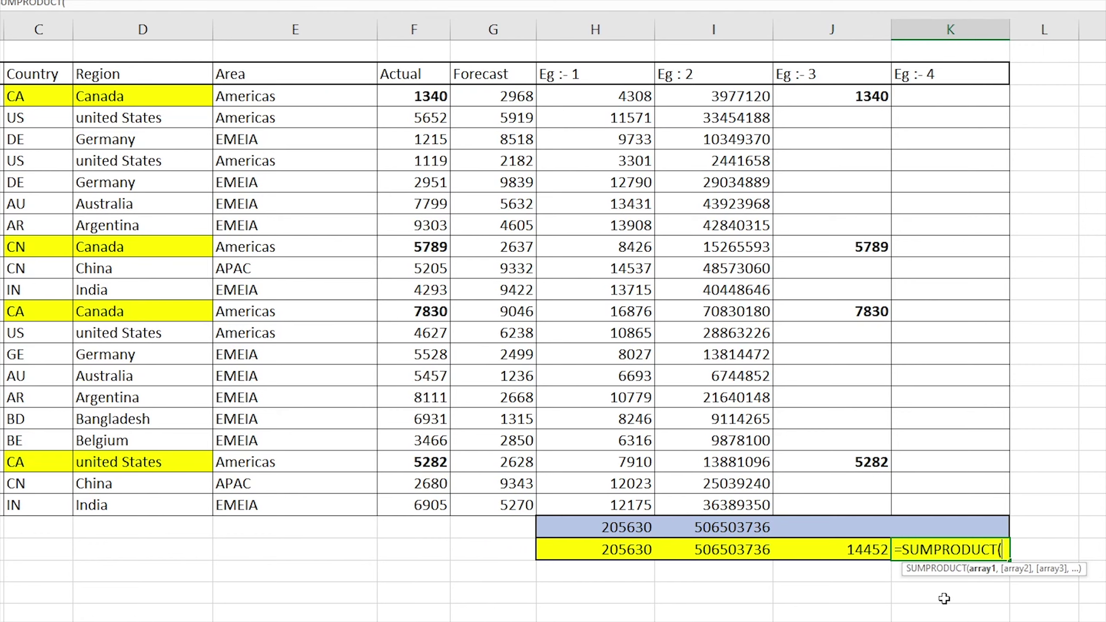
{"action": "type", "text": "--"}
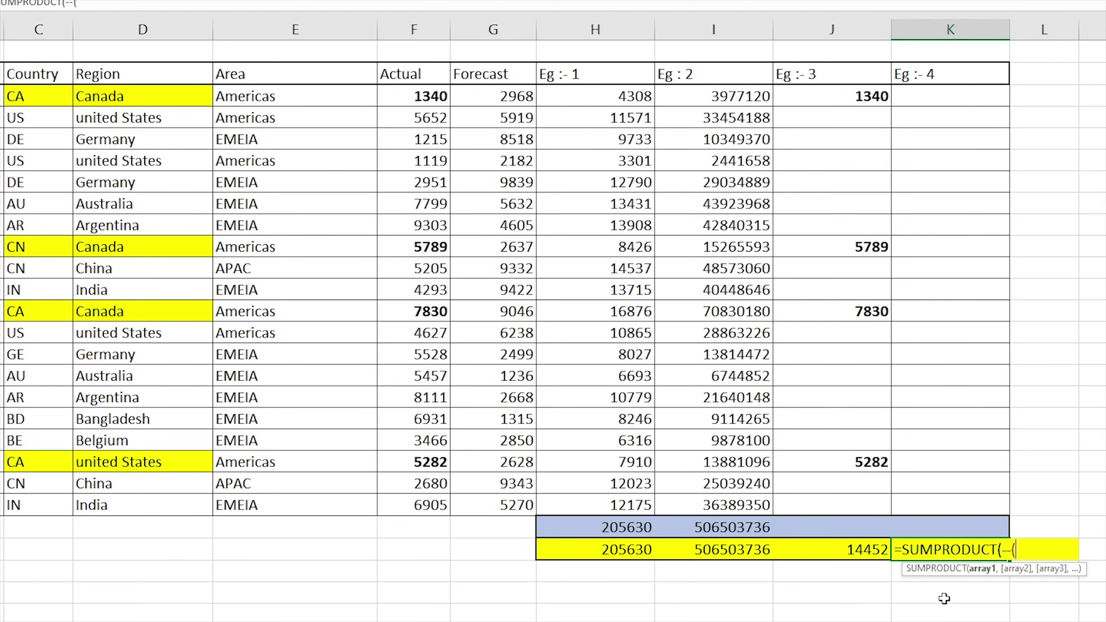
{"action": "type", "text": "("}
{"action": "left_click_drag", "start_coordinate": [16, 96], "coordinate": [9, 505]}
{"action": "type", "text": "="}
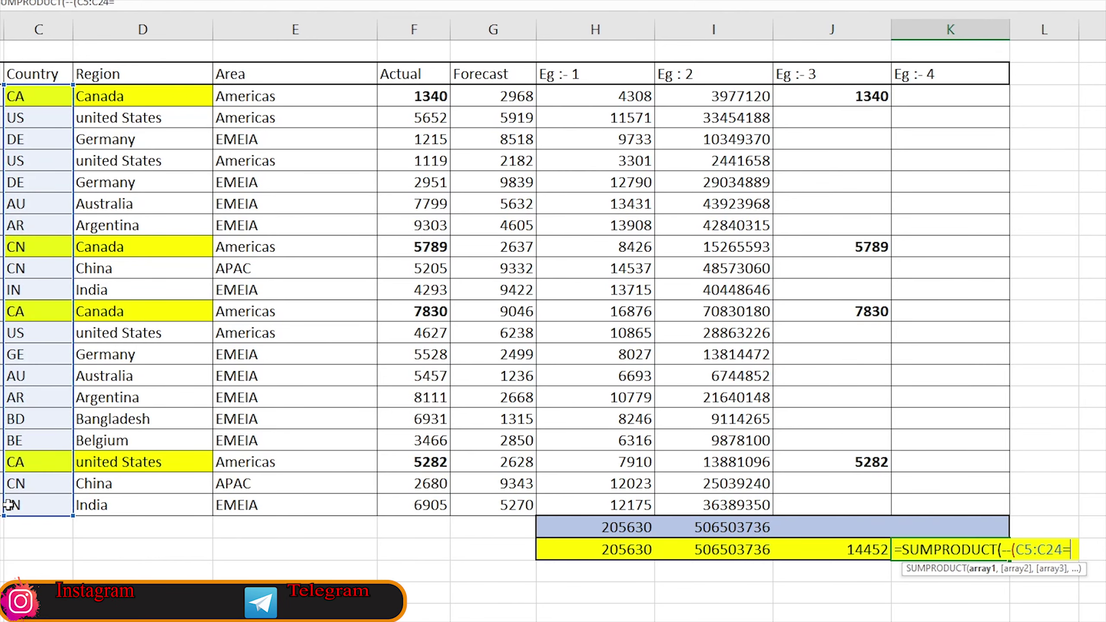
{"action": "type", "text": "\"CA\""}
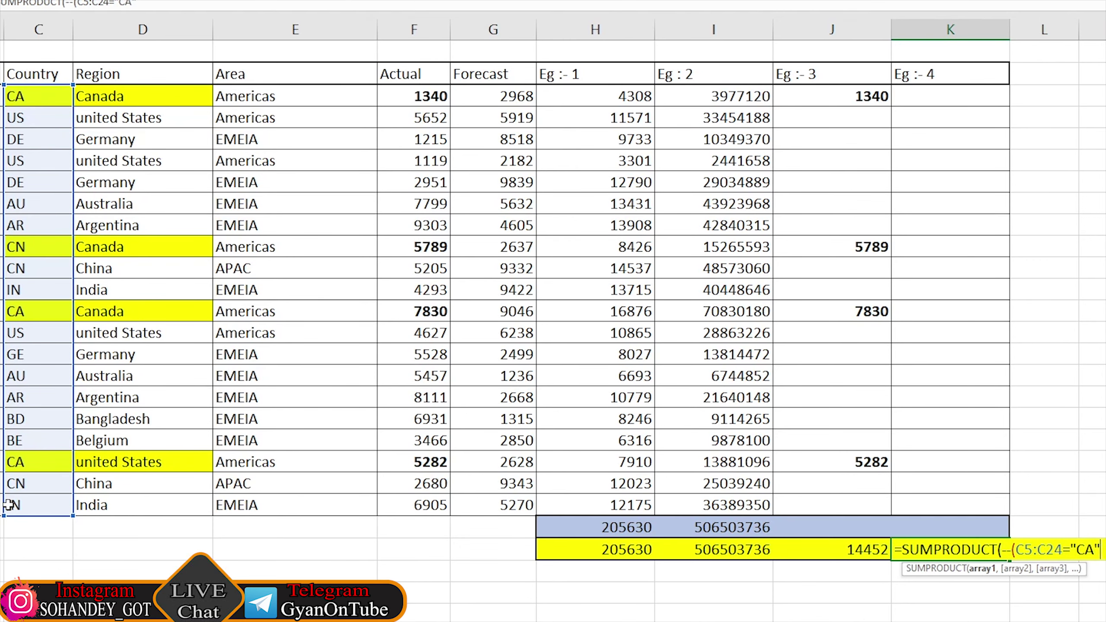
{"action": "type", "text": ")"}
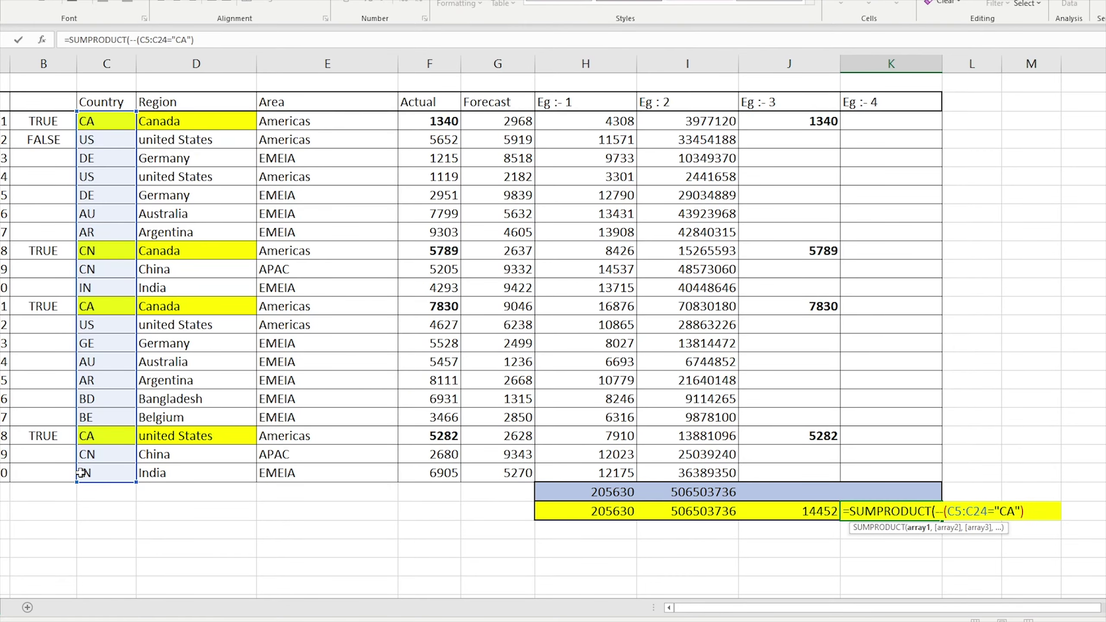
Step: Multiply the K26 formula's Country condition by the Region condition (D5:D24="CANADA")
{"action": "type", "text": "*("}
{"action": "left_click_drag", "start_coordinate": [183, 125], "coordinate": [191, 471]}
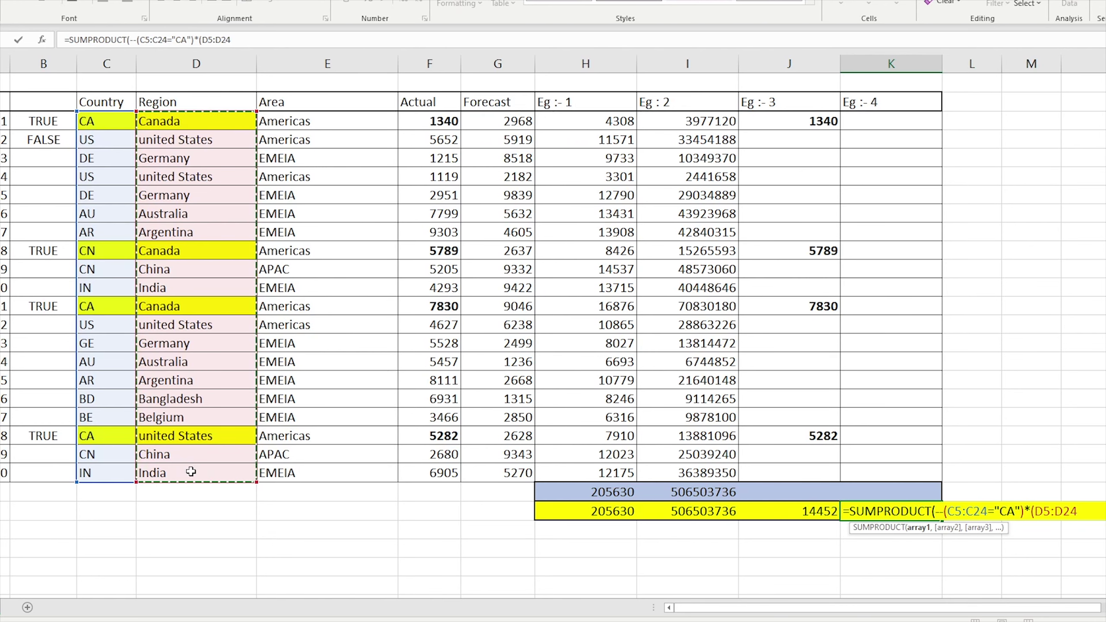
{"action": "type", "text": "="}
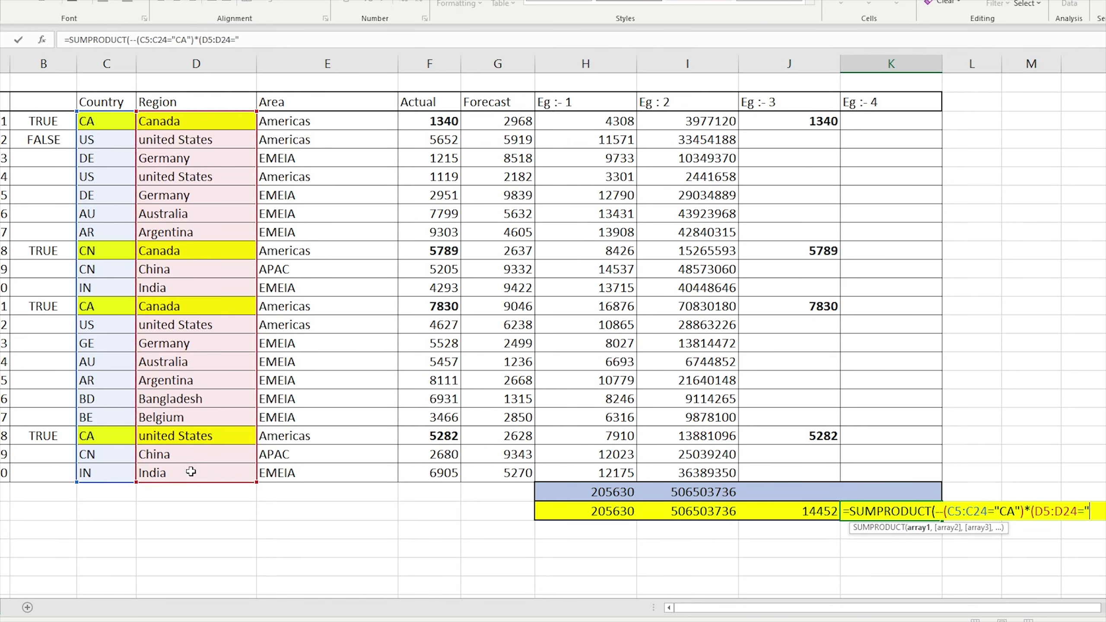
{"action": "type", "text": "\"CANADA\")"}
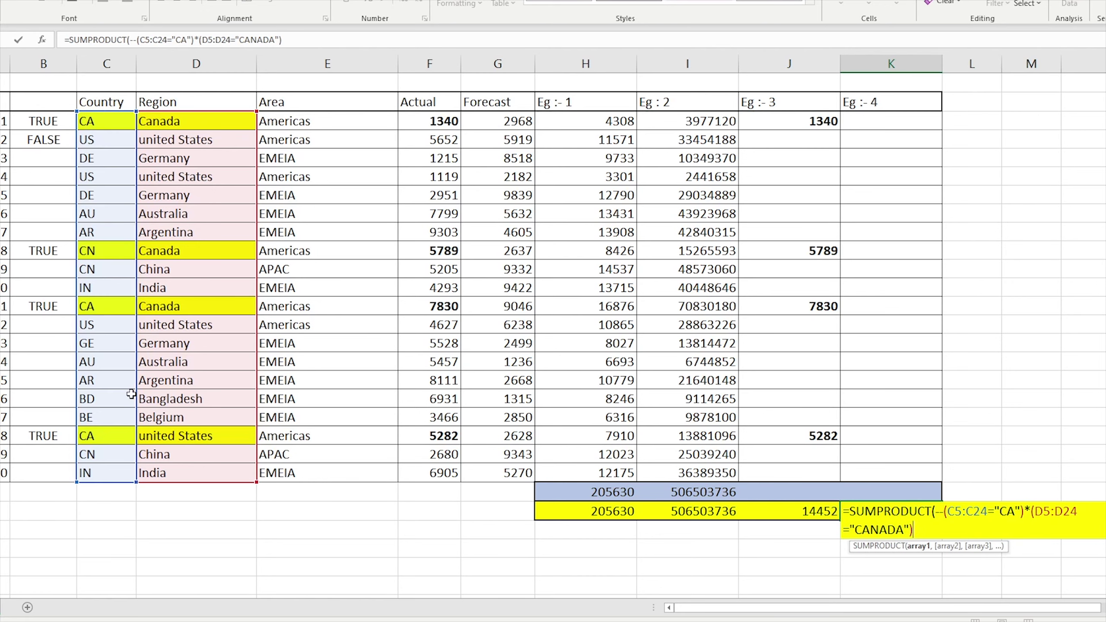
Step: Multiply both conditions in K26 by the Actual range F5:F24 and complete the SUMPRODUCT formula
{"action": "type", "text": "*"}
{"action": "left_click_drag", "start_coordinate": [437, 121], "coordinate": [434, 474]}
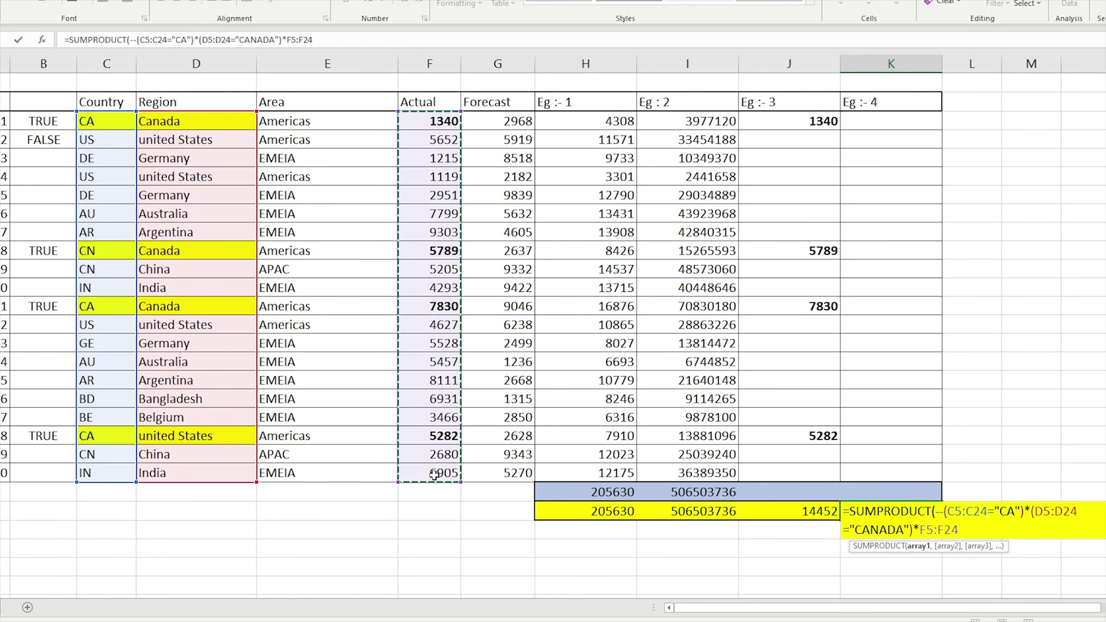
{"action": "type", "text": ")"}
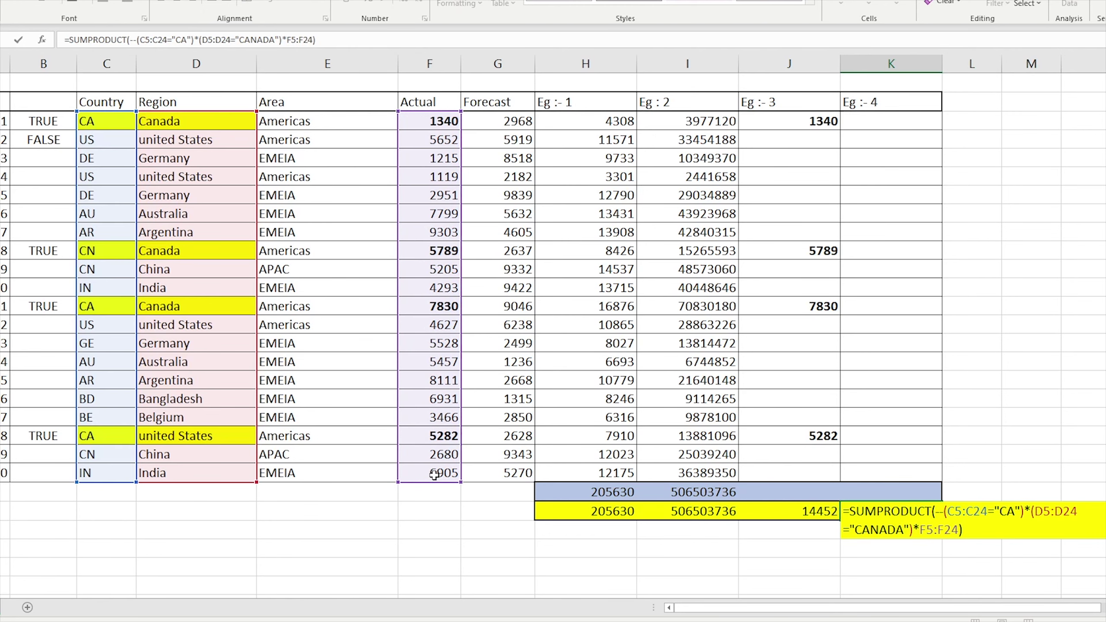
{"action": "key", "text": "Return"}
{"action": "key", "text": "Up"}
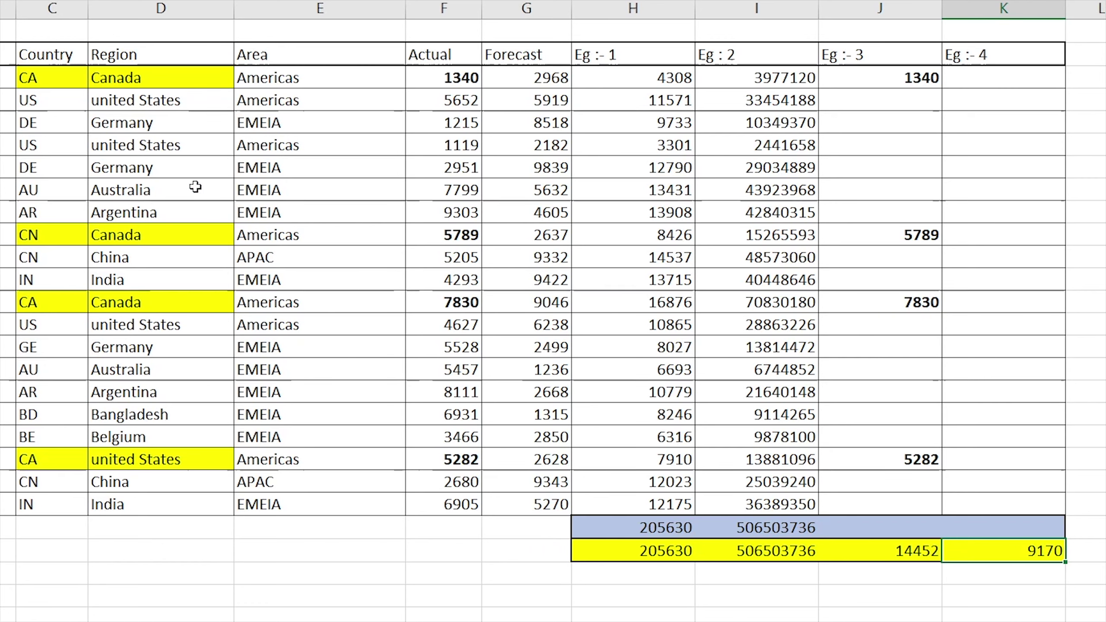
Step: Check serial number 1's Country and Region, and copy its Eg :- 3 value into the Eg :- 4 column on the same row
{"action": "left_click", "coordinate": [35, 79]}
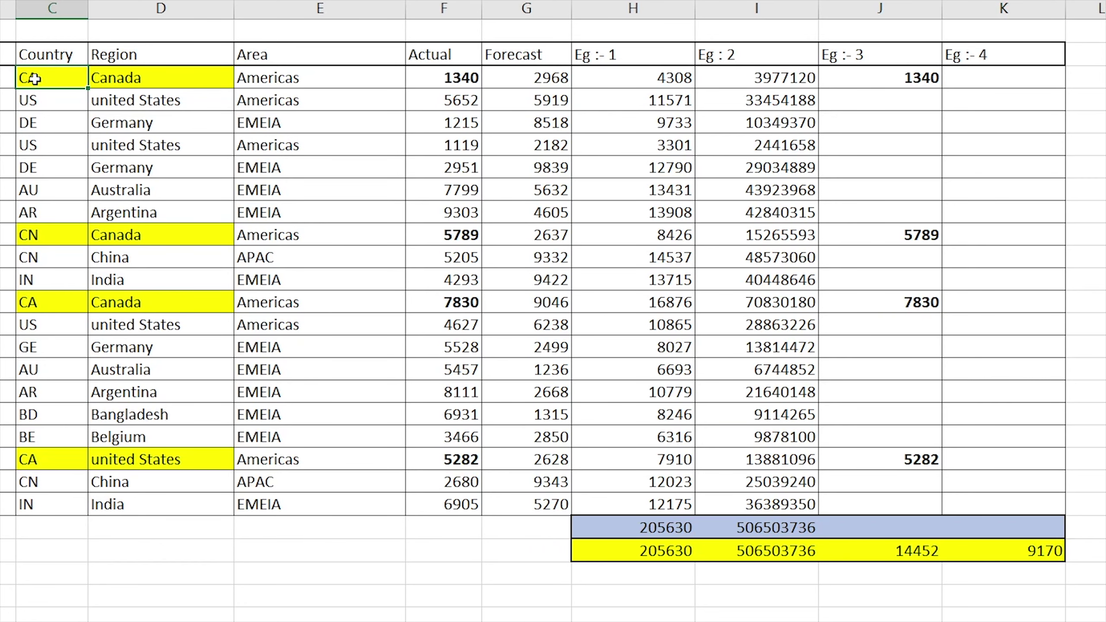
{"action": "left_click", "coordinate": [144, 78]}
{"action": "left_click", "coordinate": [936, 77]}
{"action": "key", "text": "ctrl+c"}
{"action": "left_click", "coordinate": [1002, 77]}
{"action": "key", "text": "ctrl+v"}
{"action": "key", "text": "Escape"}
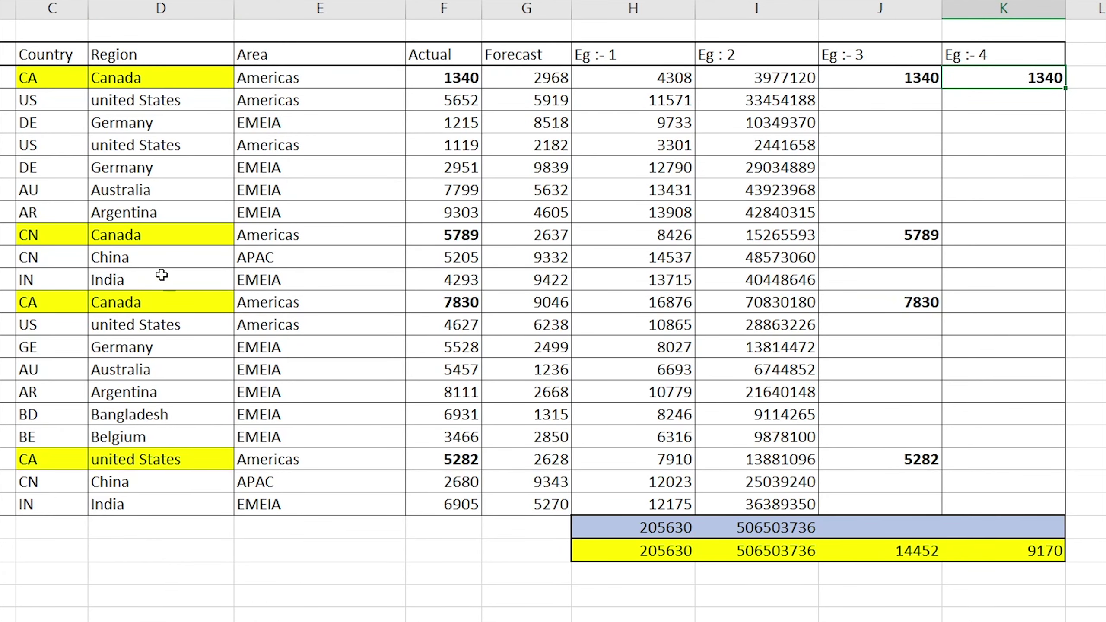
Step: Change the font colour of serial number 8's Country cell, CN, to red
{"action": "left_click", "coordinate": [36, 235]}
{"action": "mouse_move", "coordinate": [35, 235]}
{"action": "left_mouse_down"}
{"action": "mouse_move", "coordinate": [161, 243]}
{"action": "mouse_move", "coordinate": [32, 236]}
{"action": "left_mouse_up"}
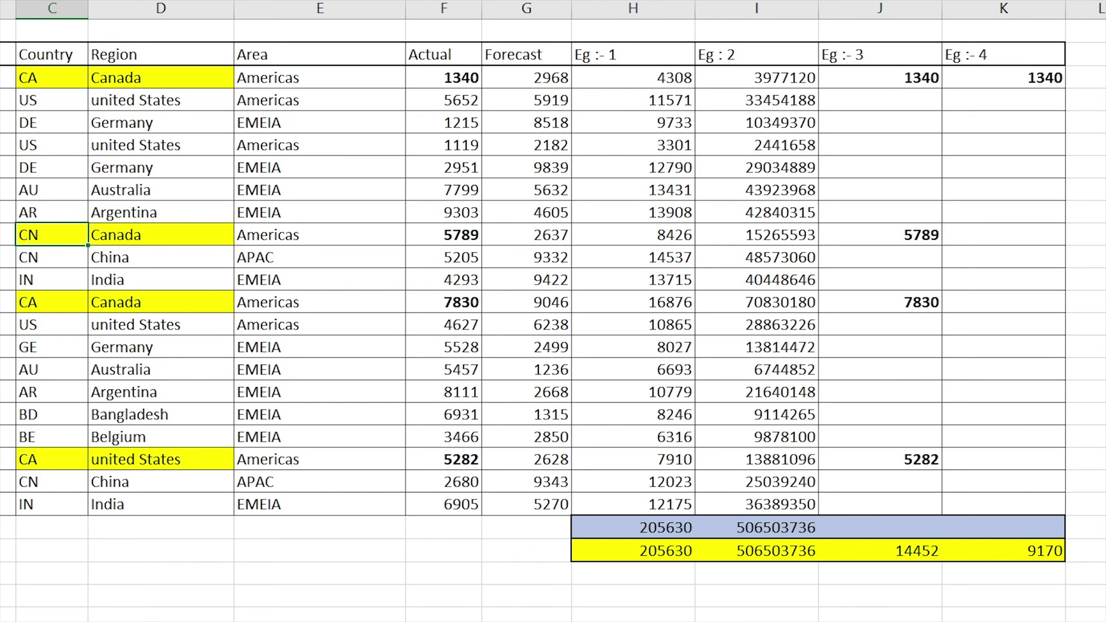
{"action": "left_click", "coordinate": [130, 1]}
Step: Check serial number 11's Country and Region, and copy its Eg :- 3 value into the Eg :- 4 column on the same row
{"action": "left_click", "coordinate": [48, 304]}
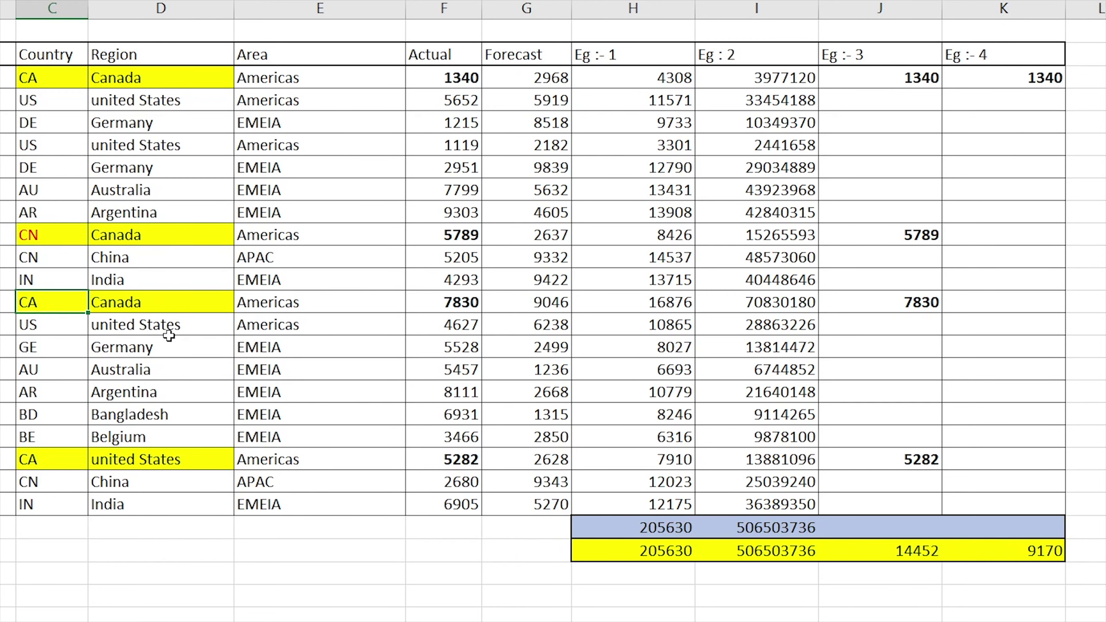
{"action": "left_click", "coordinate": [132, 305]}
{"action": "left_click", "coordinate": [919, 304]}
{"action": "key", "text": "ctrl+c"}
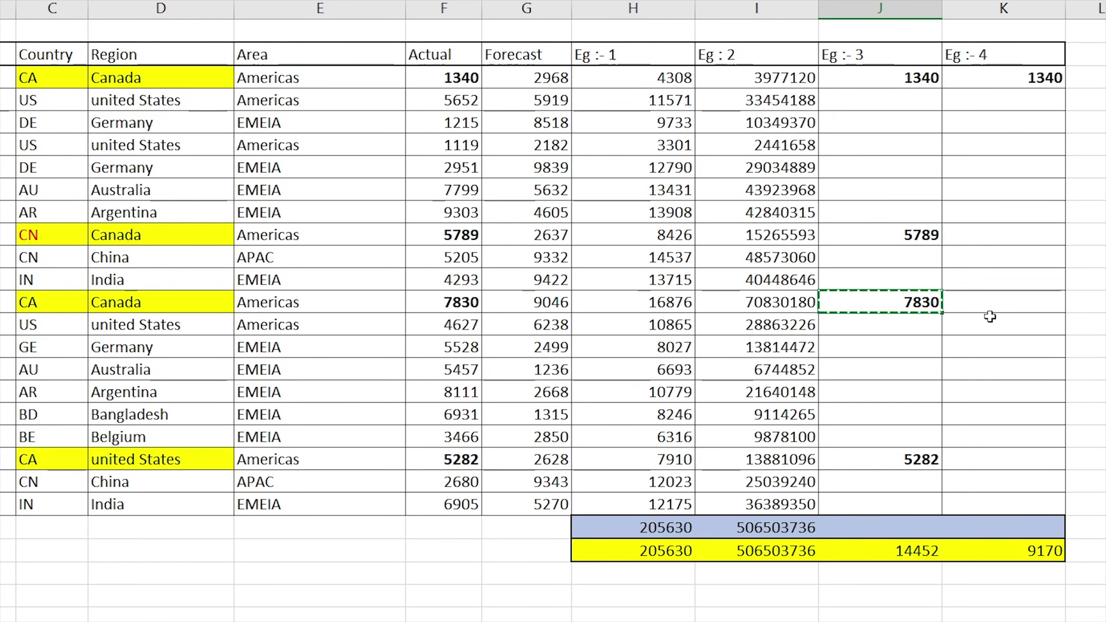
{"action": "left_click", "coordinate": [1053, 310]}
{"action": "key", "text": "ctrl+v"}
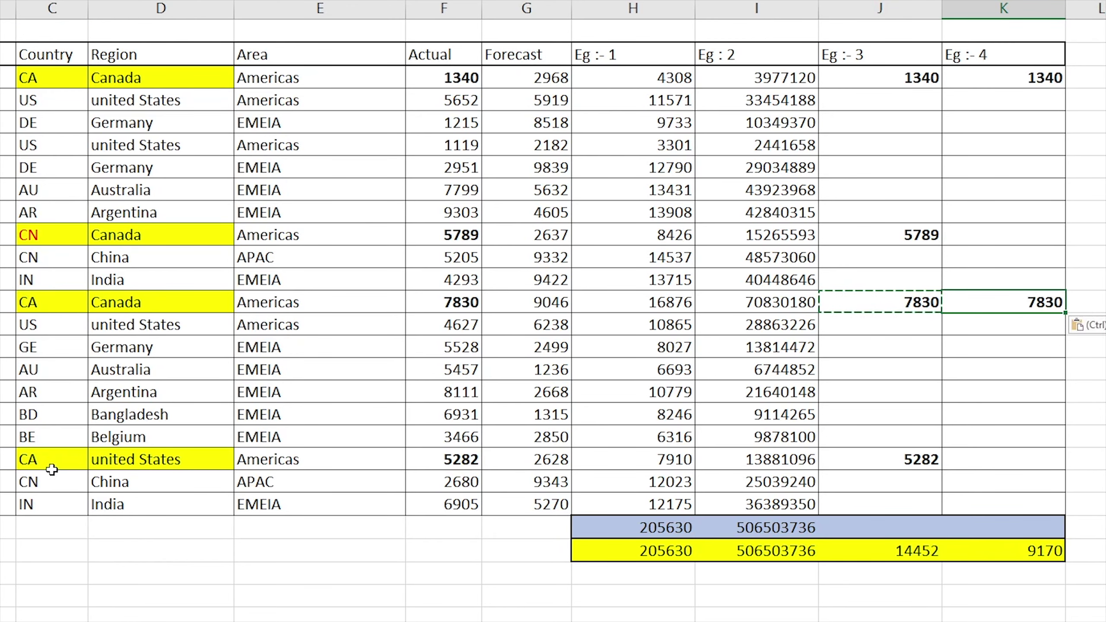
Step: Check serial number 18's Country and Region, and change both cells' font colour to red
{"action": "left_click", "coordinate": [36, 462]}
{"action": "left_click", "coordinate": [132, 463]}
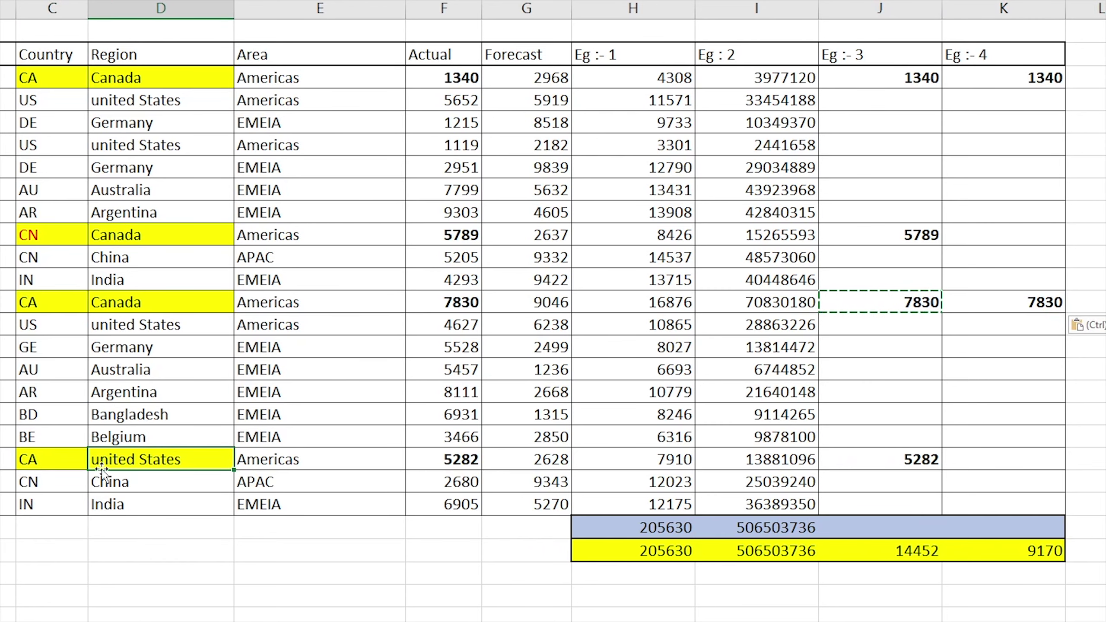
{"action": "left_click_drag", "start_coordinate": [33, 466], "coordinate": [64, 465]}
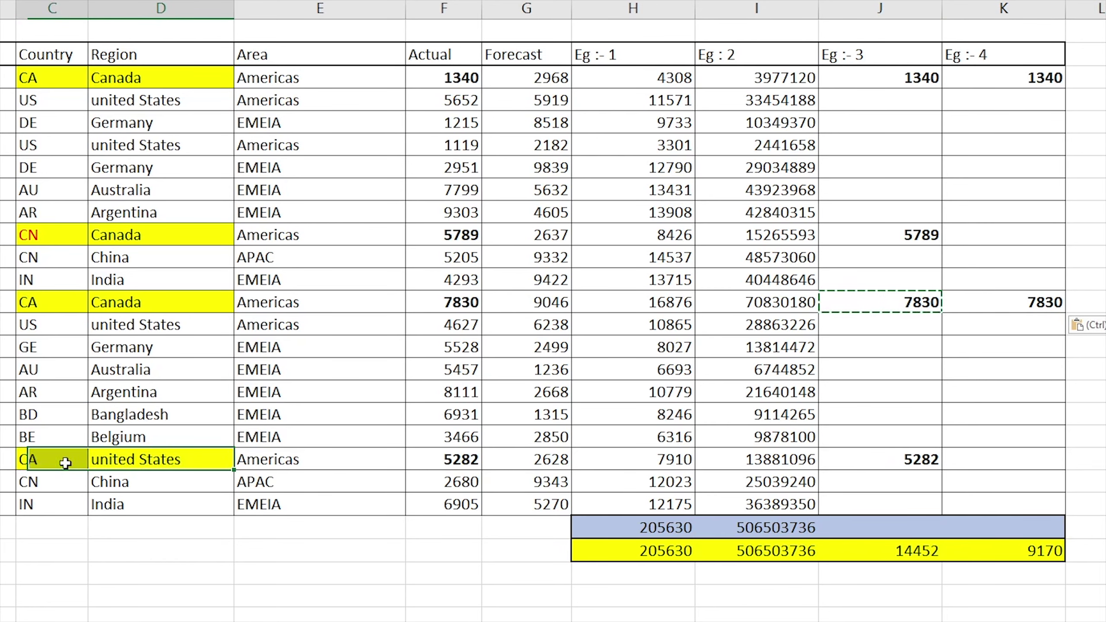
{"action": "left_click", "coordinate": [144, 1]}
Step: Give the Country and Region cells of serial numbers 8 and 18 a red fill with black text
{"action": "left_click_drag", "start_coordinate": [140, 231], "coordinate": [59, 239]}
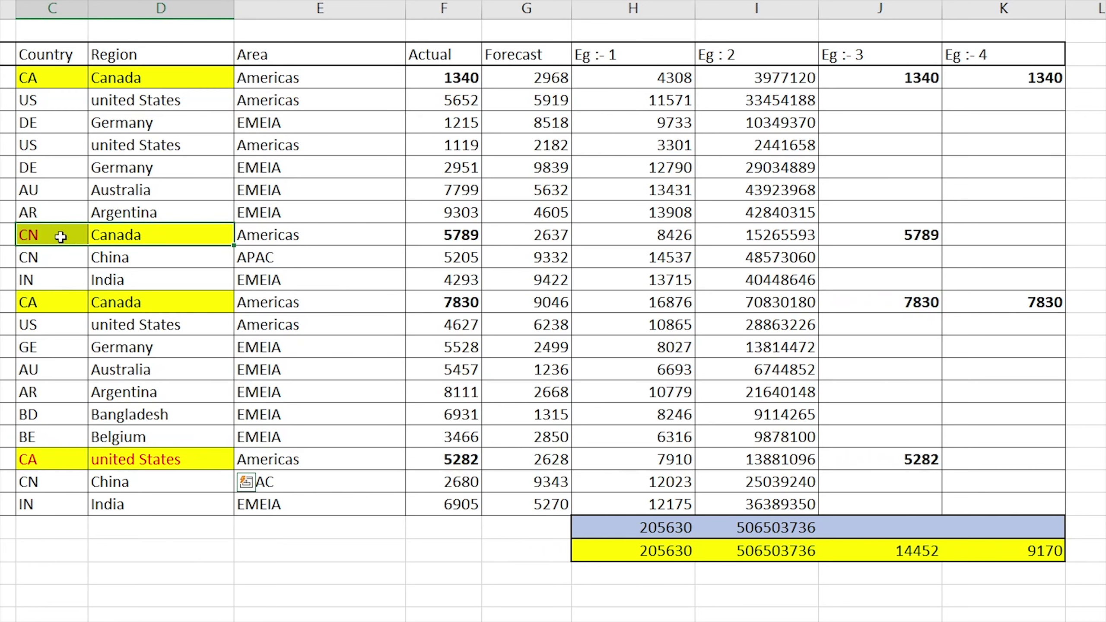
{"action": "left_click", "coordinate": [65, 1]}
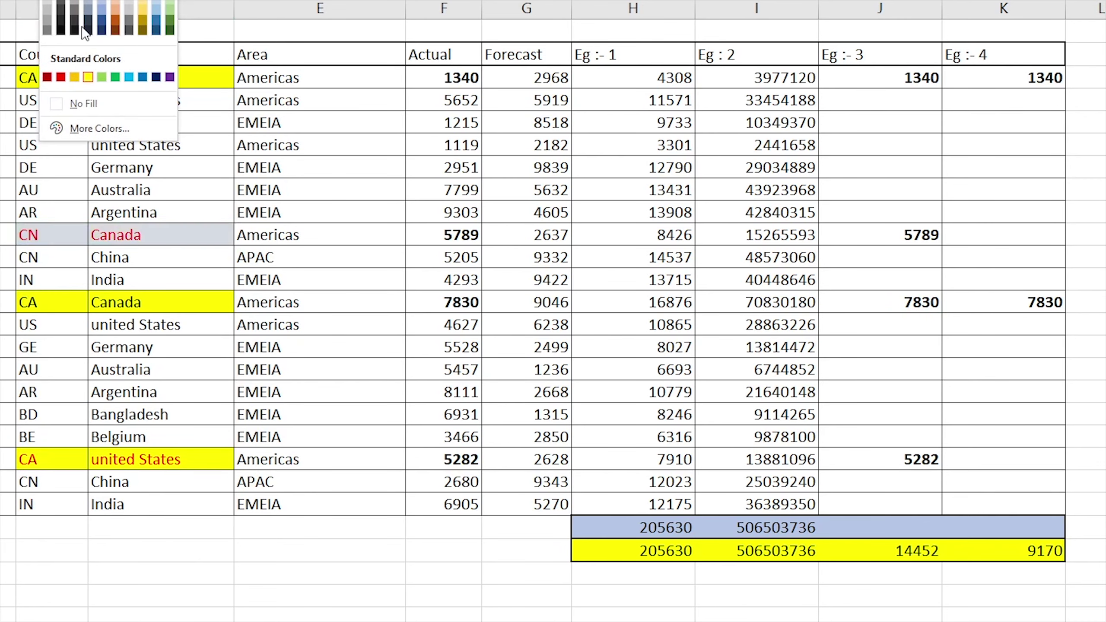
{"action": "left_click", "coordinate": [61, 80]}
{"action": "left_click", "coordinate": [93, 1]}
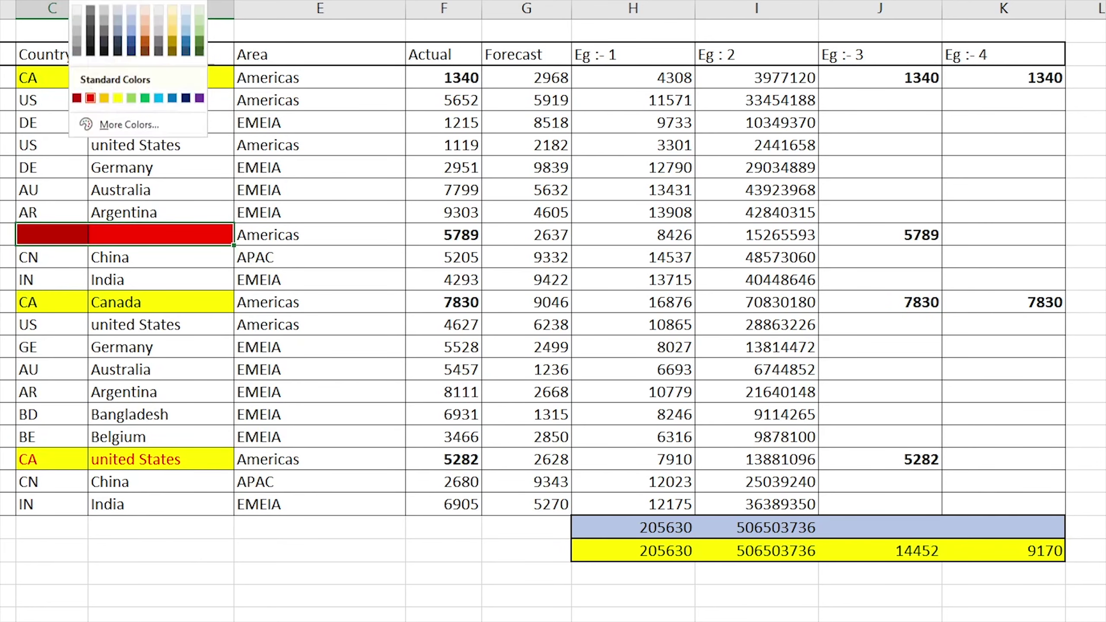
{"action": "left_click", "coordinate": [89, 5]}
{"action": "left_click_drag", "start_coordinate": [65, 452], "coordinate": [129, 453]}
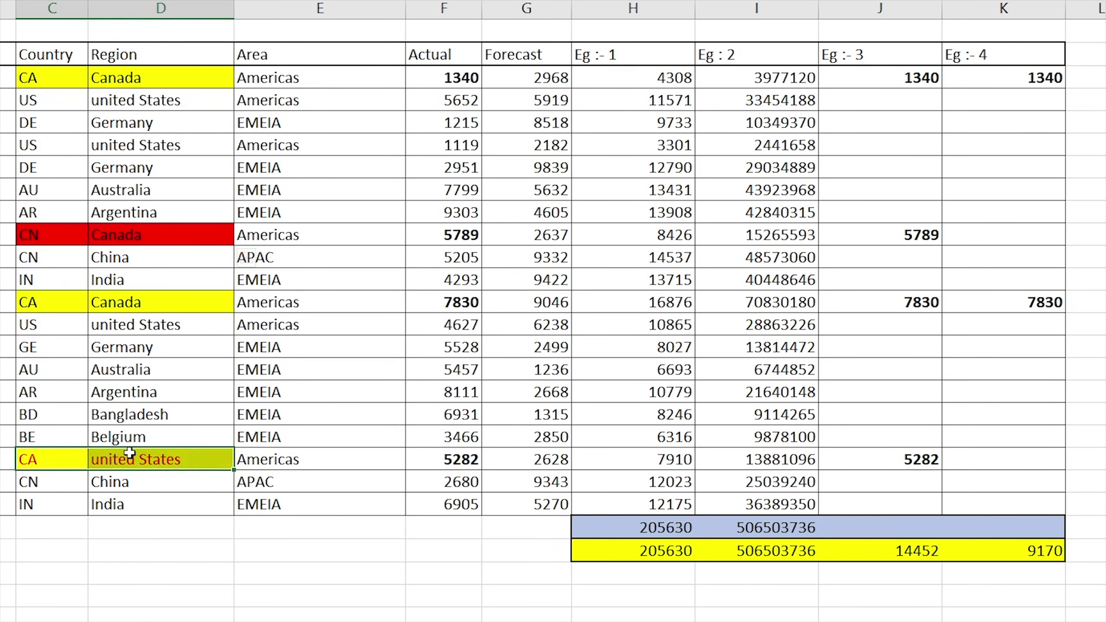
{"action": "key", "text": "F4"}
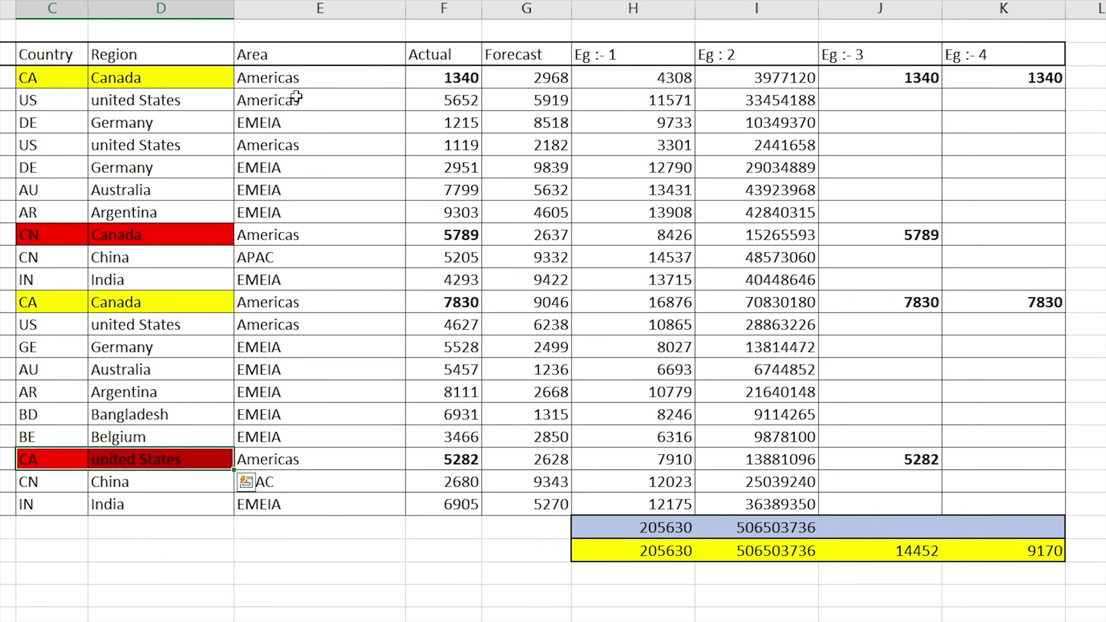
Step: Review the two red-filled rows and compare the sum of the two manual Eg :- 4 values with the SUMPRODUCT result in K26
{"action": "left_click_drag", "start_coordinate": [170, 242], "coordinate": [77, 239]}
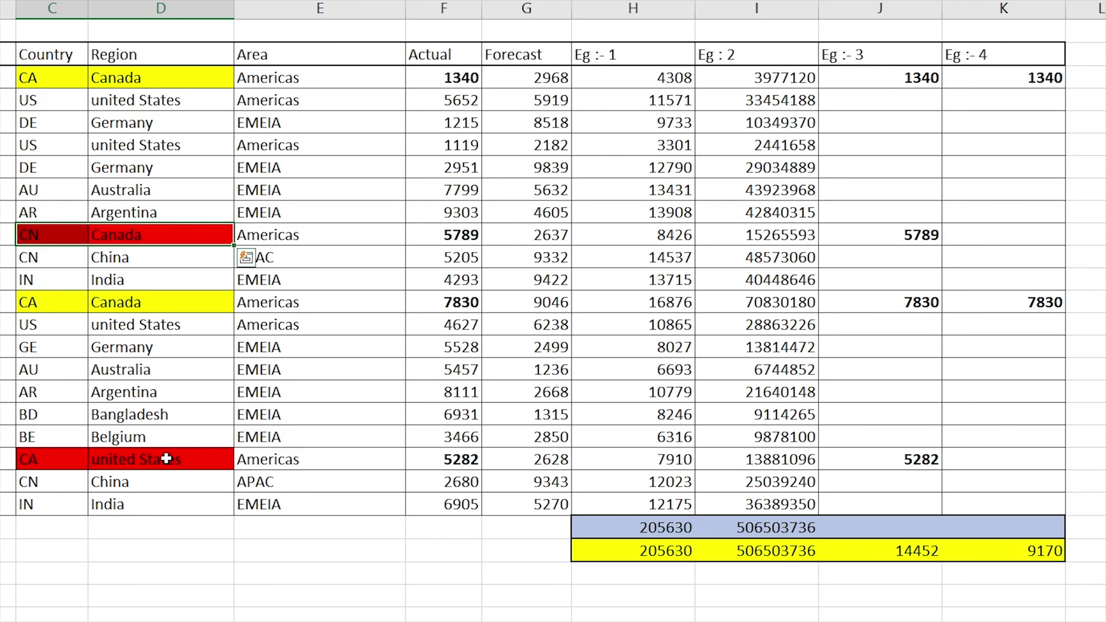
{"action": "left_click_drag", "start_coordinate": [163, 459], "coordinate": [87, 458]}
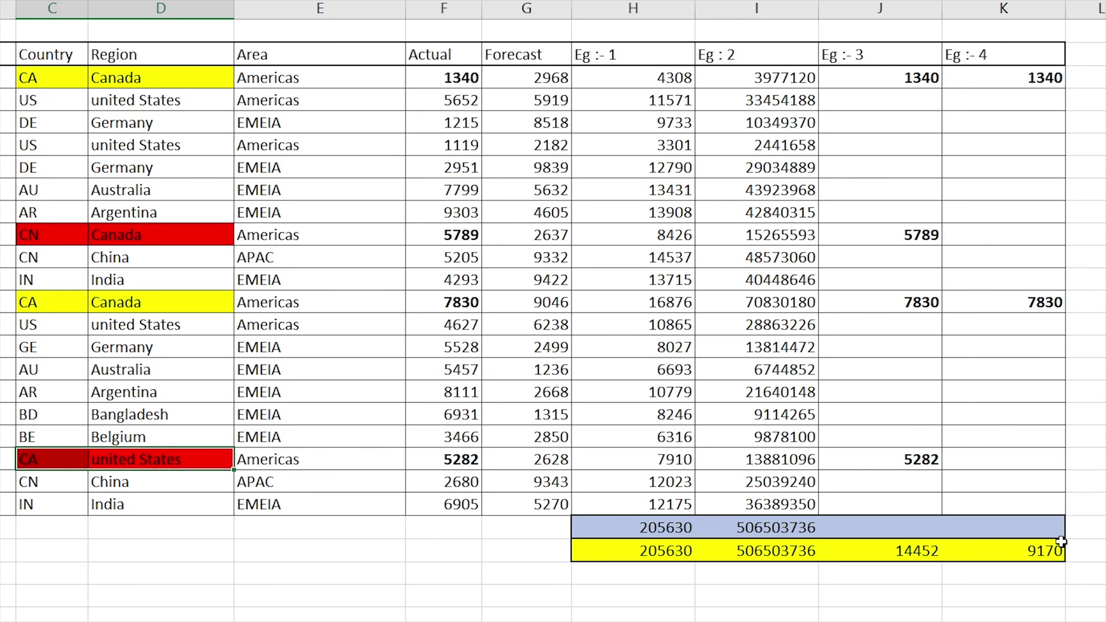
{"action": "left_click", "coordinate": [1041, 77]}
{"action": "left_click", "coordinate": [1040, 305], "text": "ctrl"}
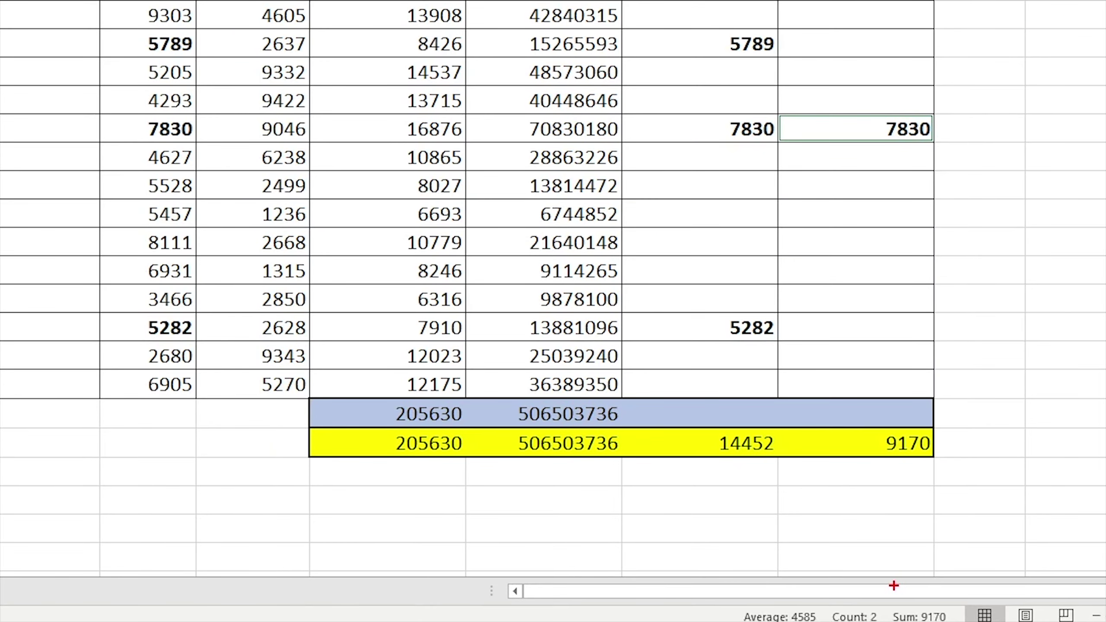
{"action": "left_click_drag", "start_coordinate": [893, 585], "coordinate": [988, 621]}
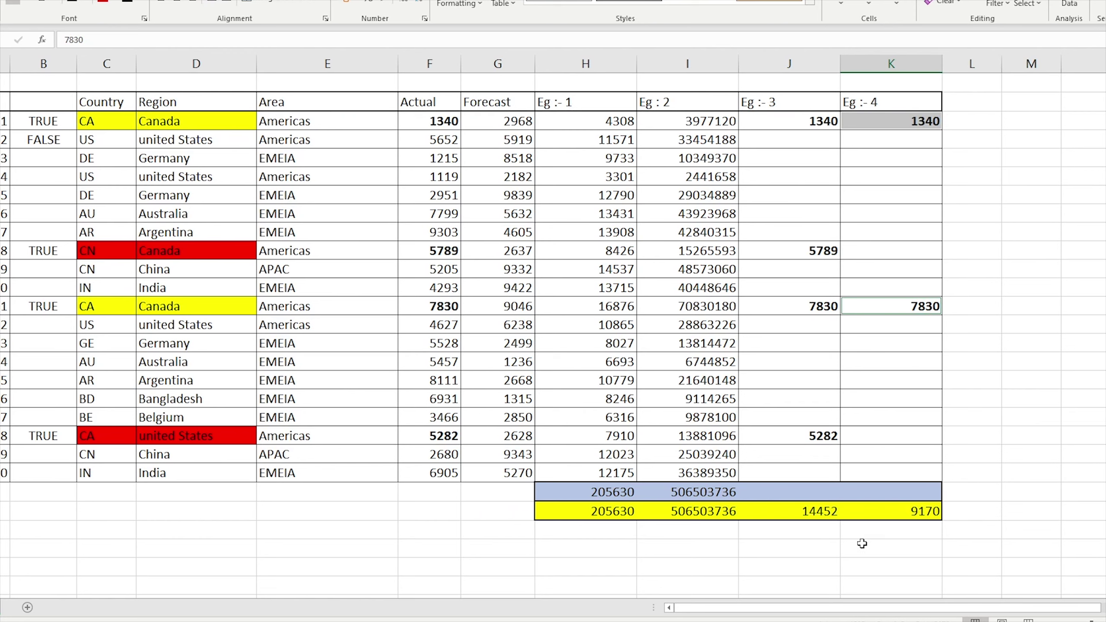
Step: Select the manually calculated values of Eg :- 1 to Eg :- 4 in H5:K24
{"action": "left_click_drag", "start_coordinate": [590, 126], "coordinate": [867, 466]}
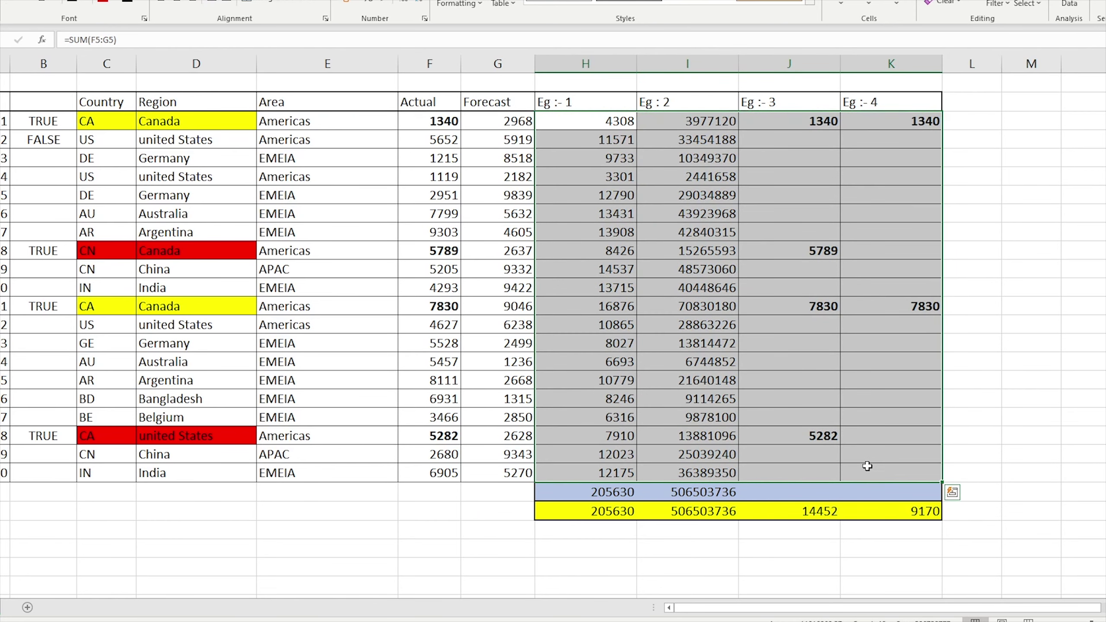